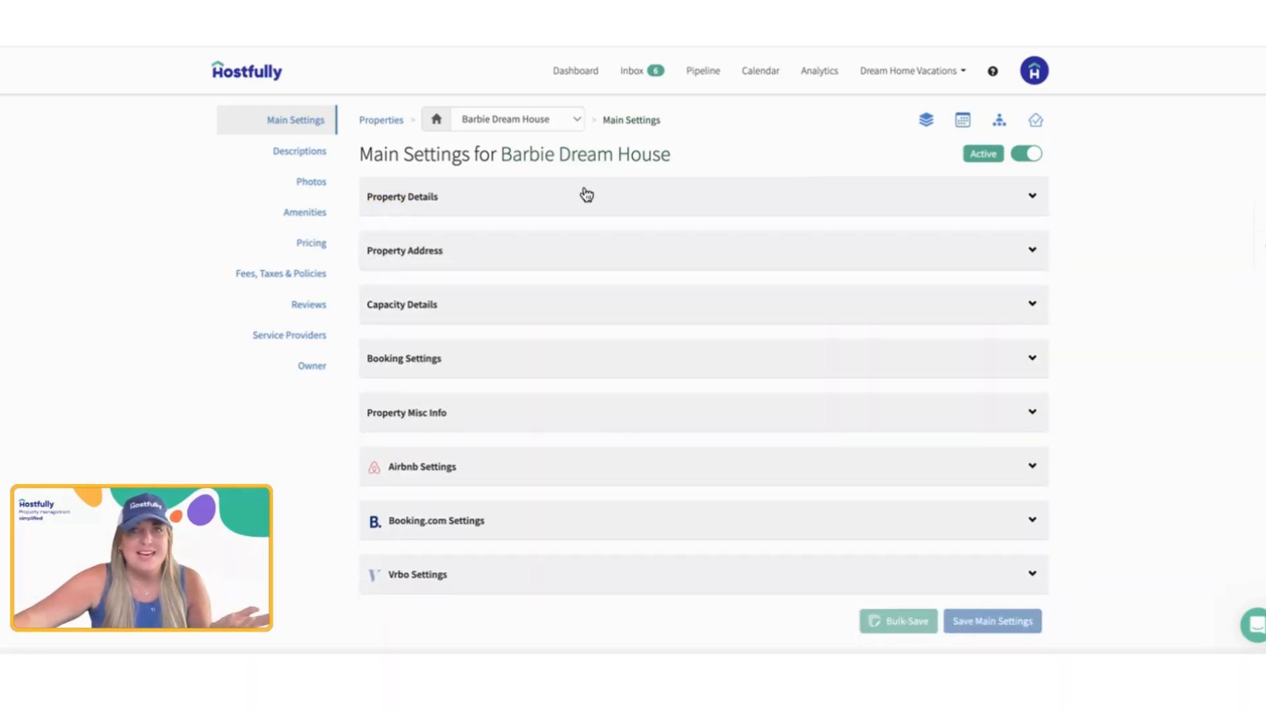
Step: Look into the Property Details section of Barbie Dream House, and switch to the Mojo Dojo Casa House property
click(585, 196)
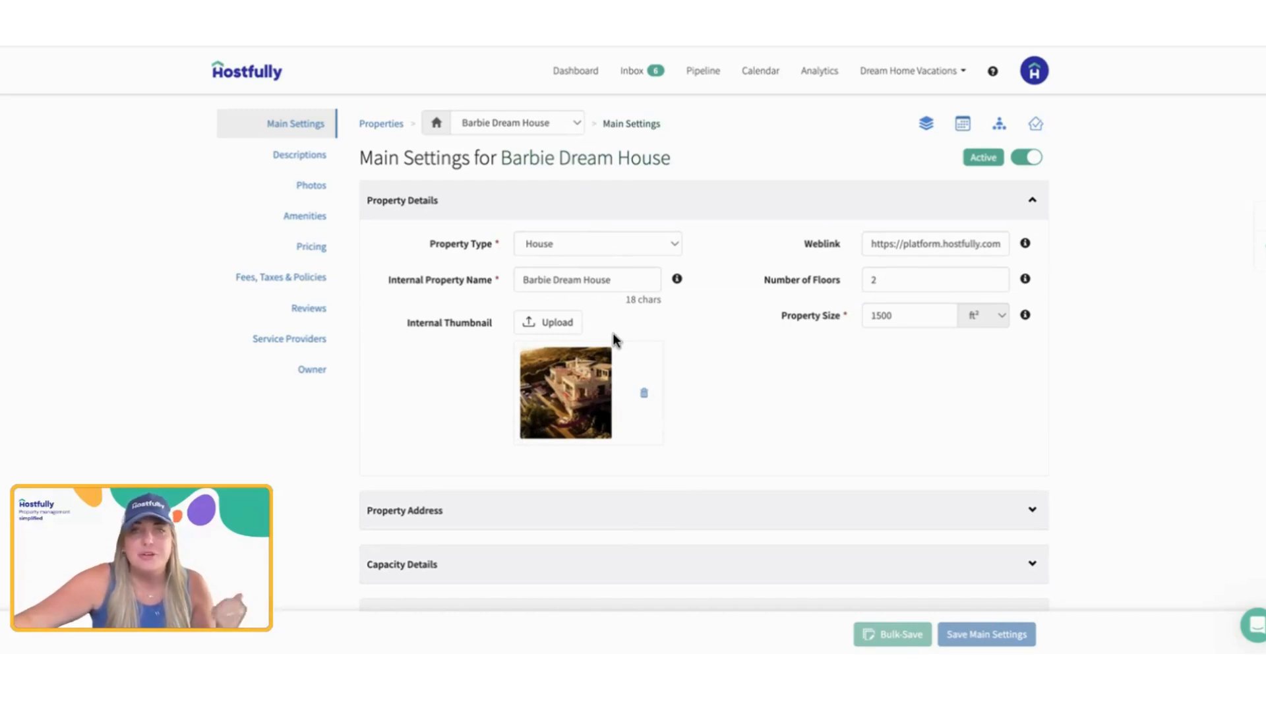
click(581, 198)
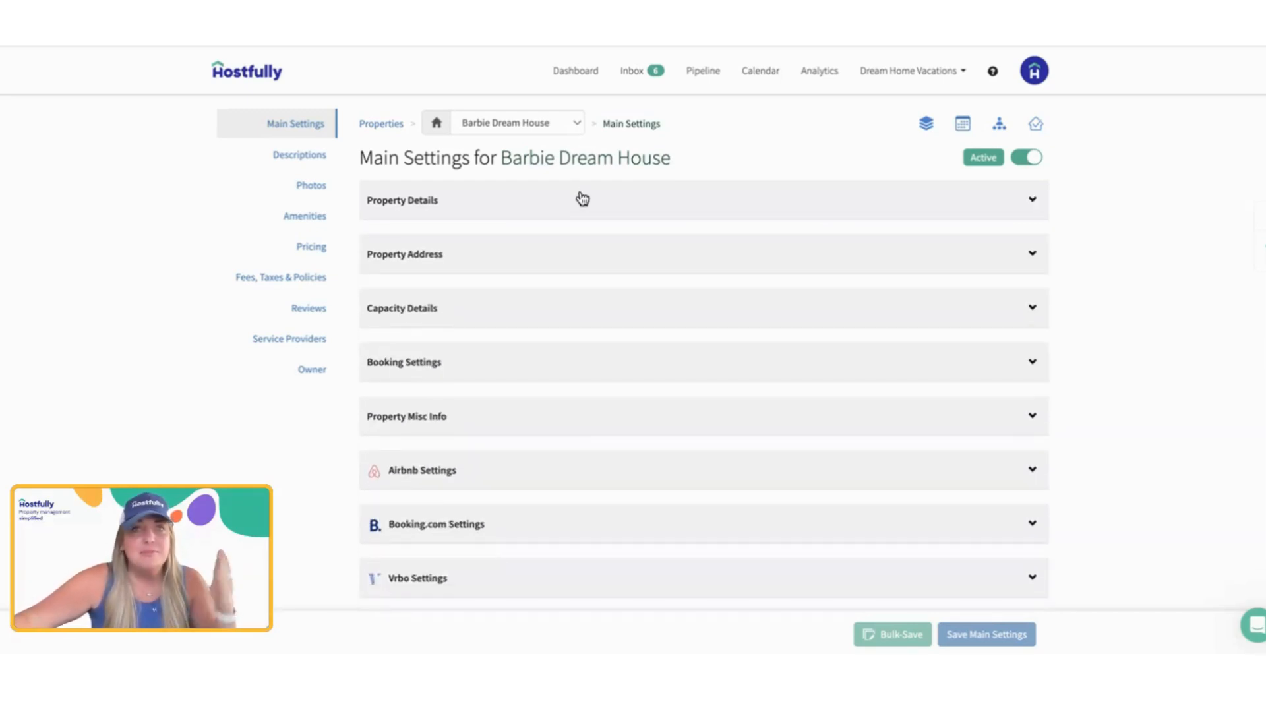
click(487, 125)
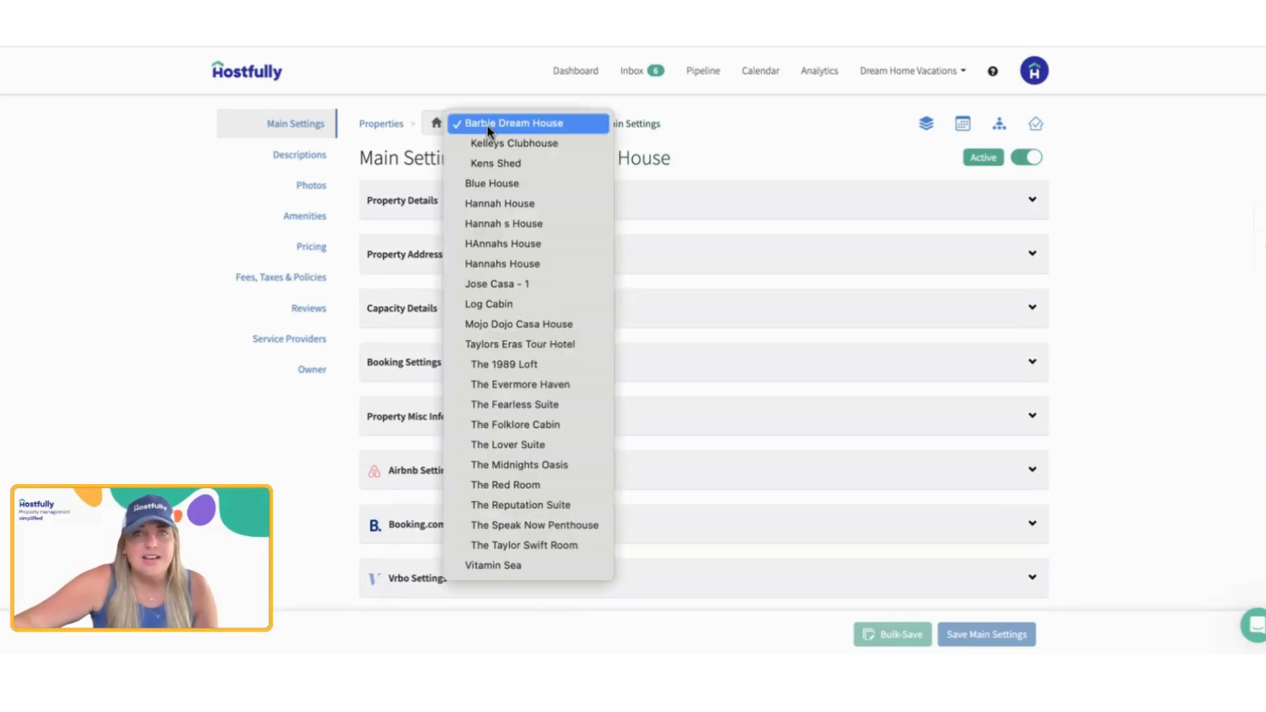
click(487, 324)
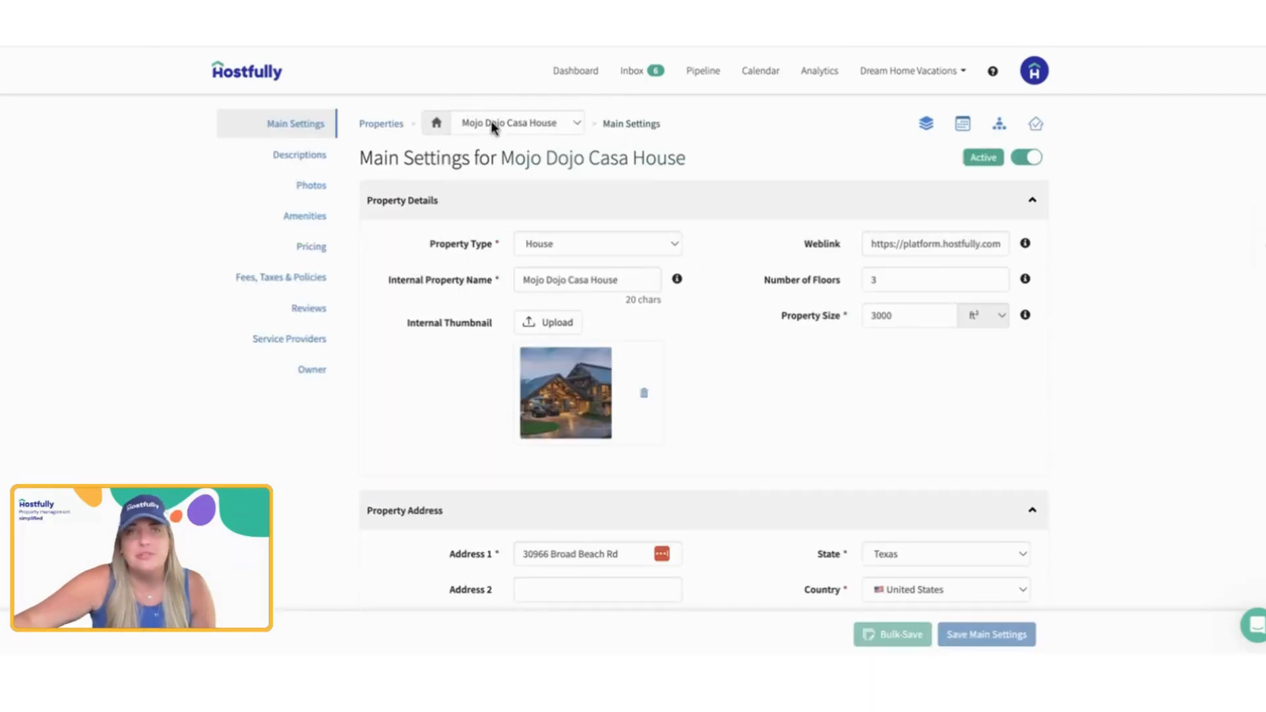
Step: Return to the Barbie Dream House property and browse the main settings down to the Vrbo section
click(493, 128)
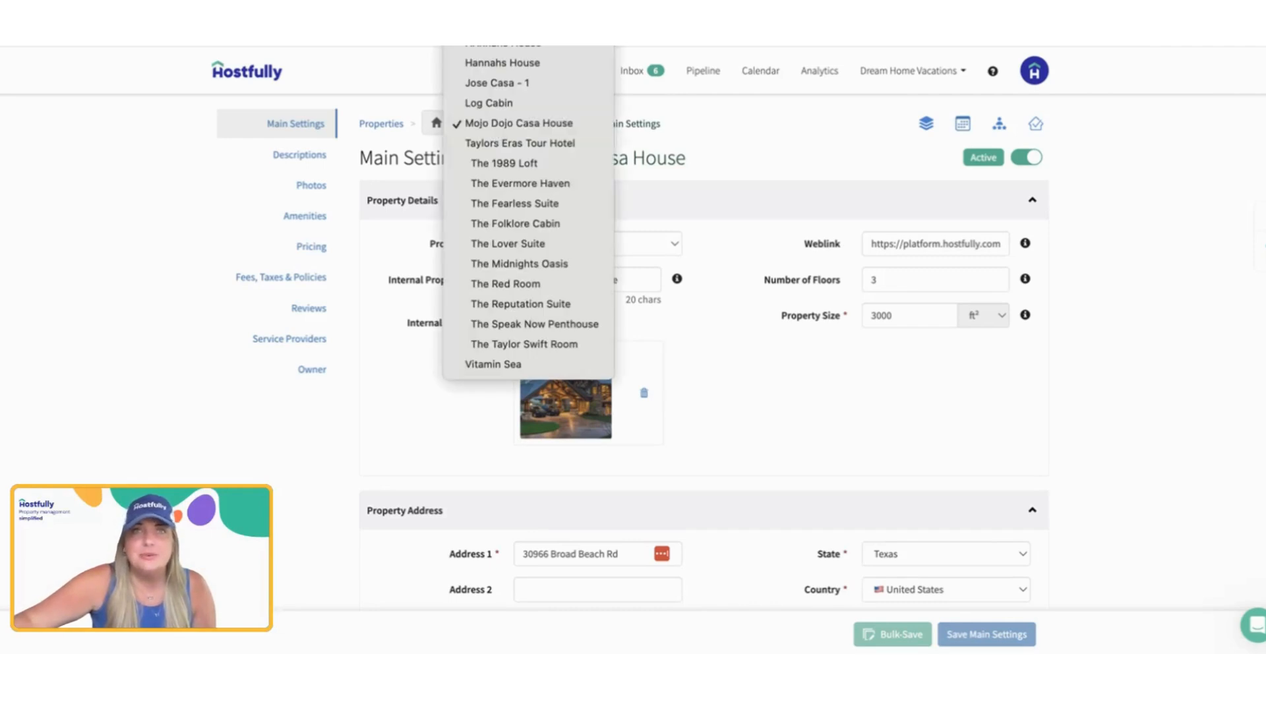
click(624, 469)
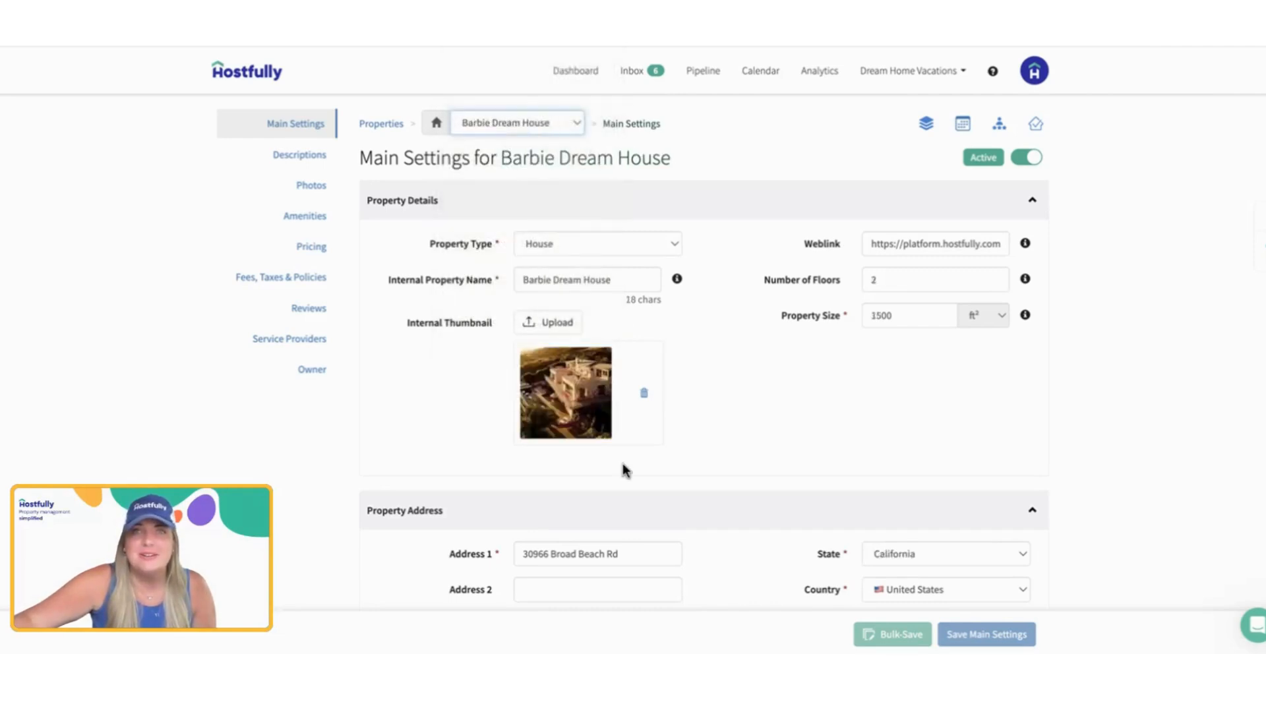
scroll(625, 469, down, 15)
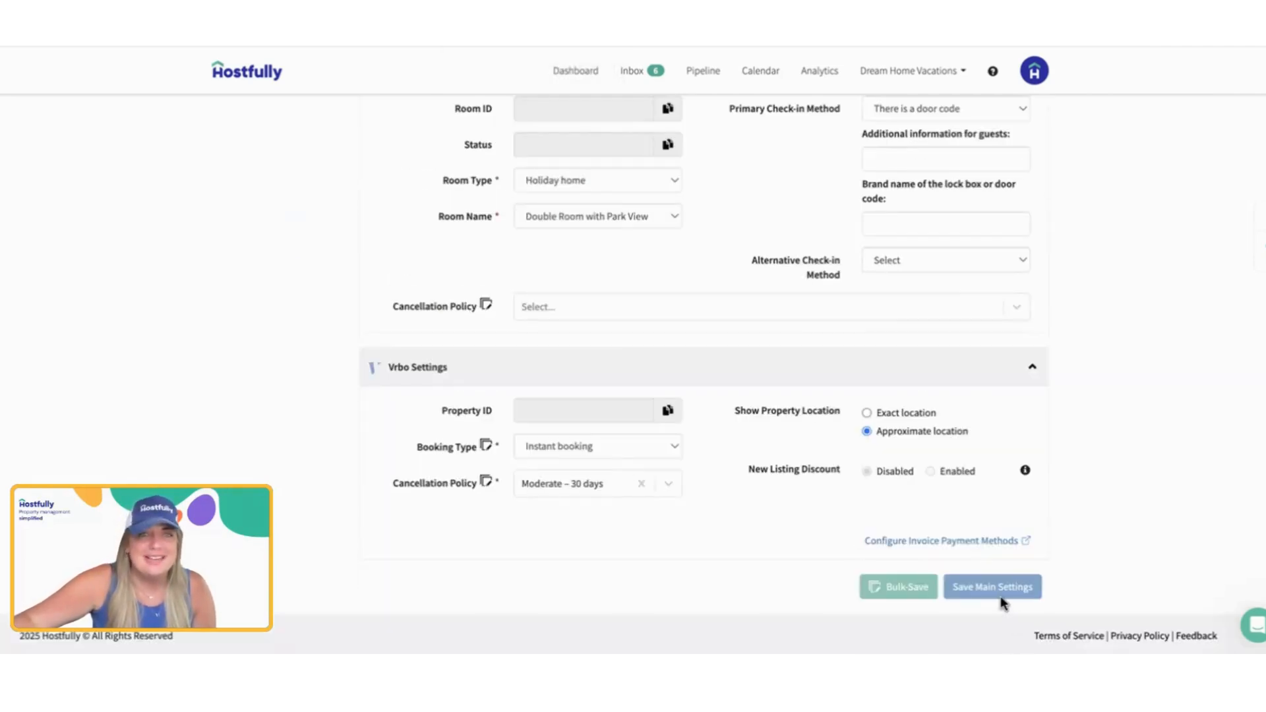
scroll(783, 360, up, 20)
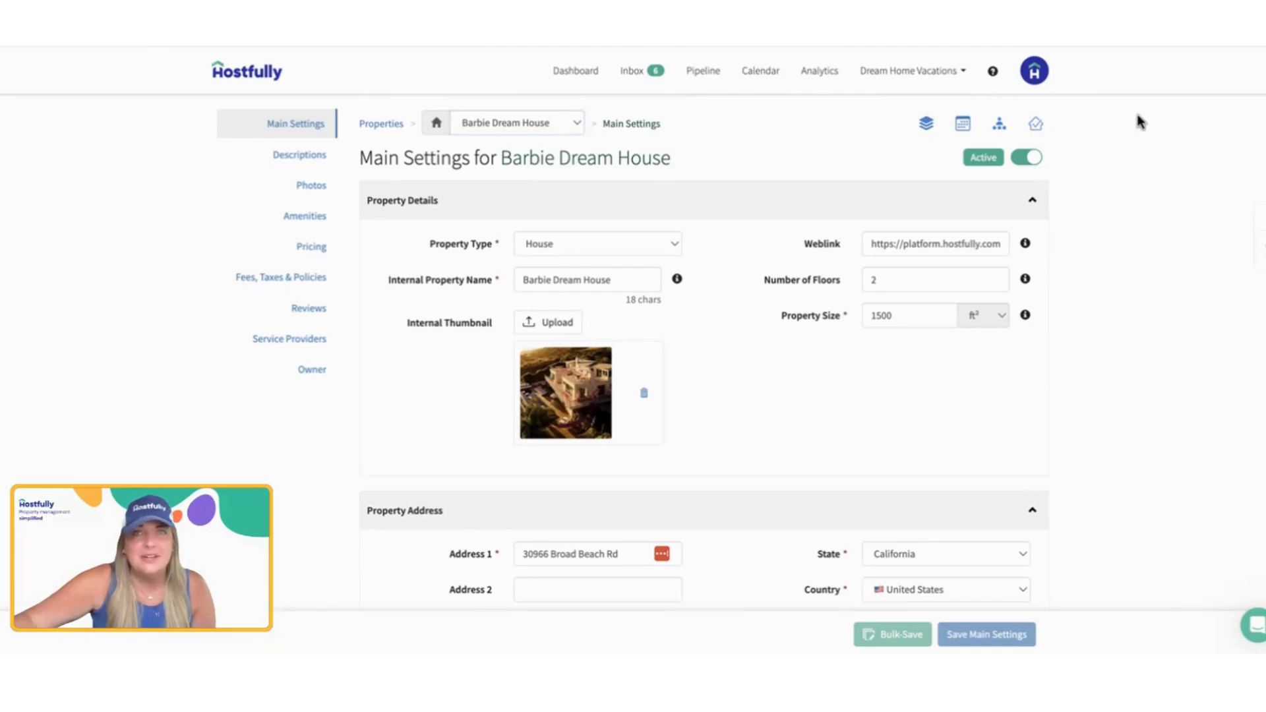
Step: Review the Property Type options and the internal property name in the Property Details section of Barbie Dream House
click(849, 218)
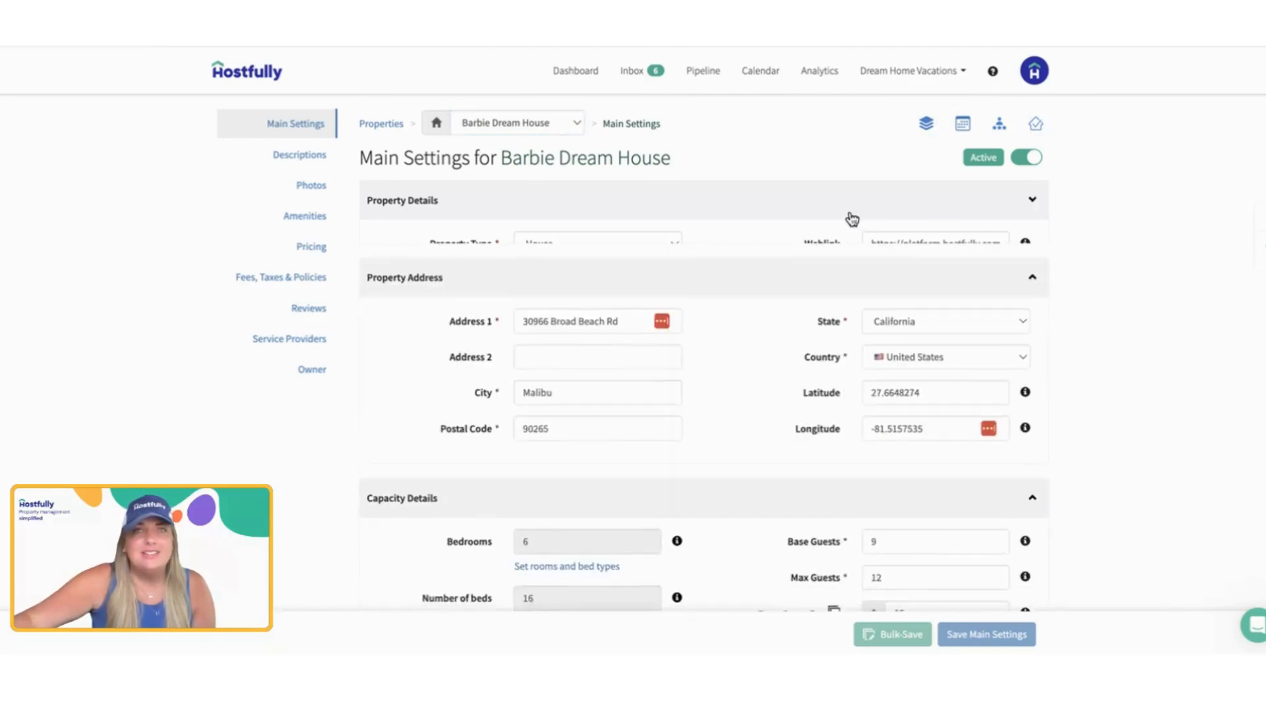
click(851, 218)
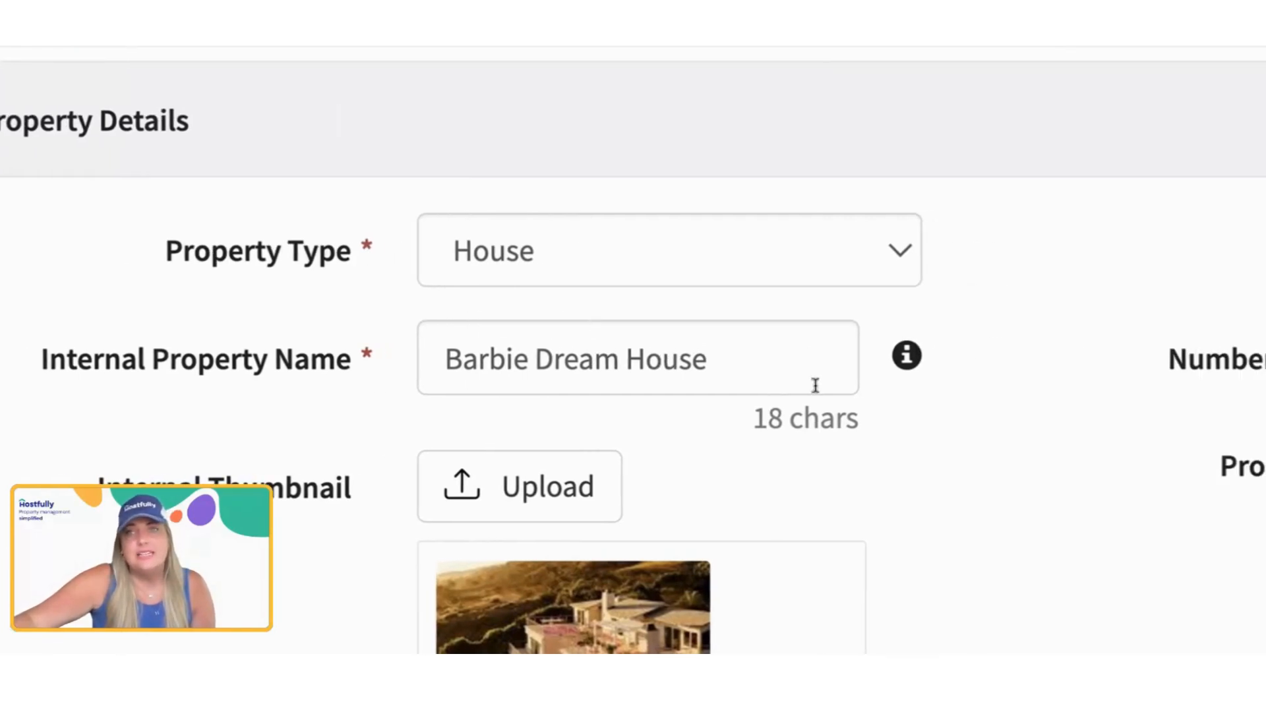
mouse_move(1063, 377)
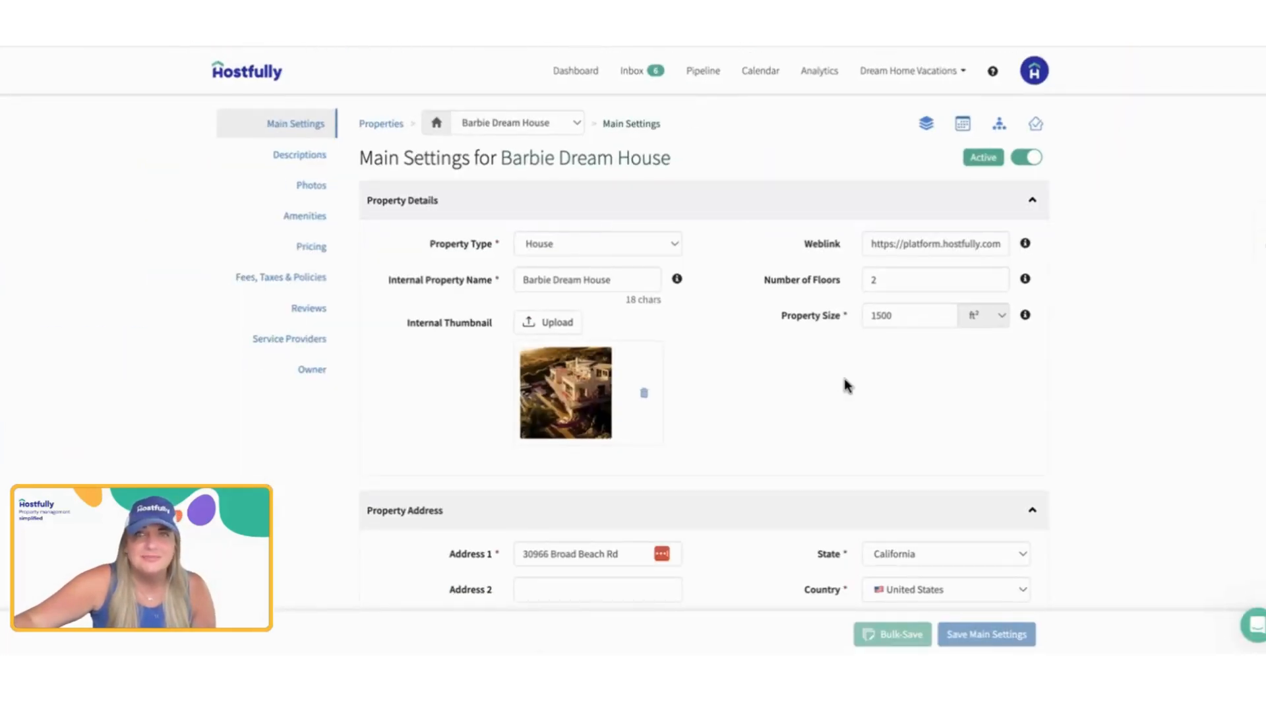
click(595, 247)
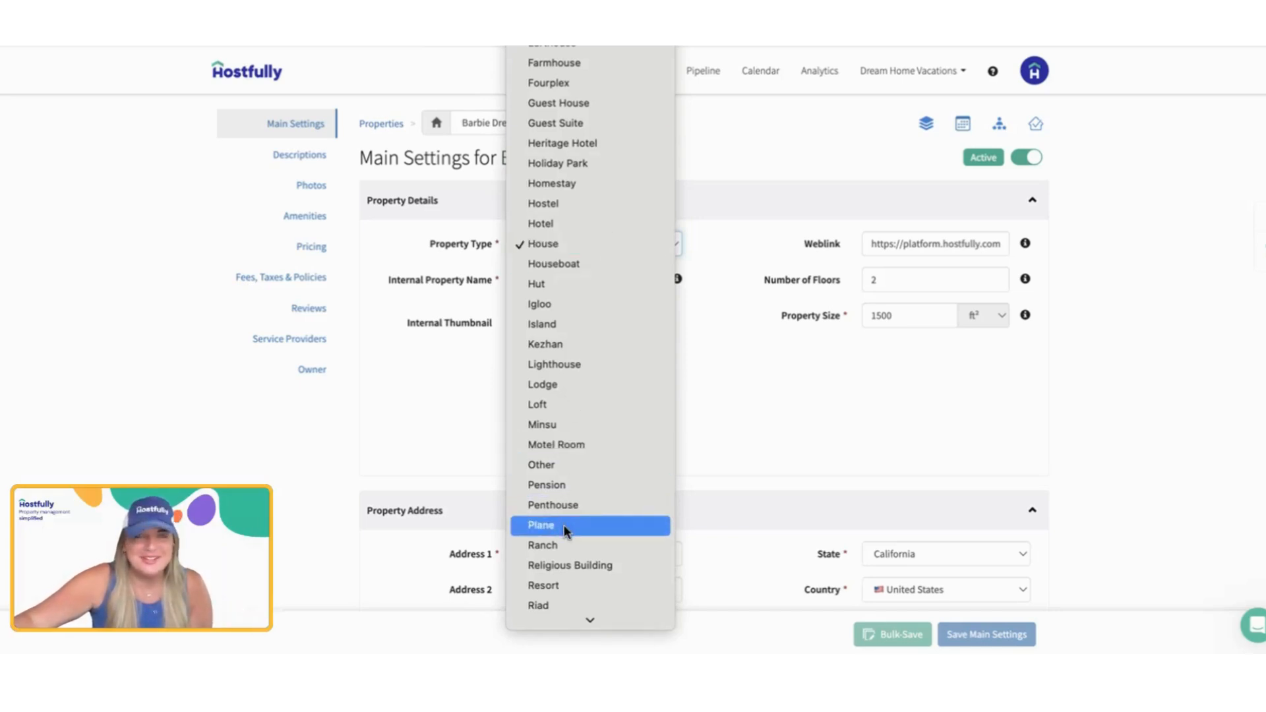
click(617, 244)
click(617, 281)
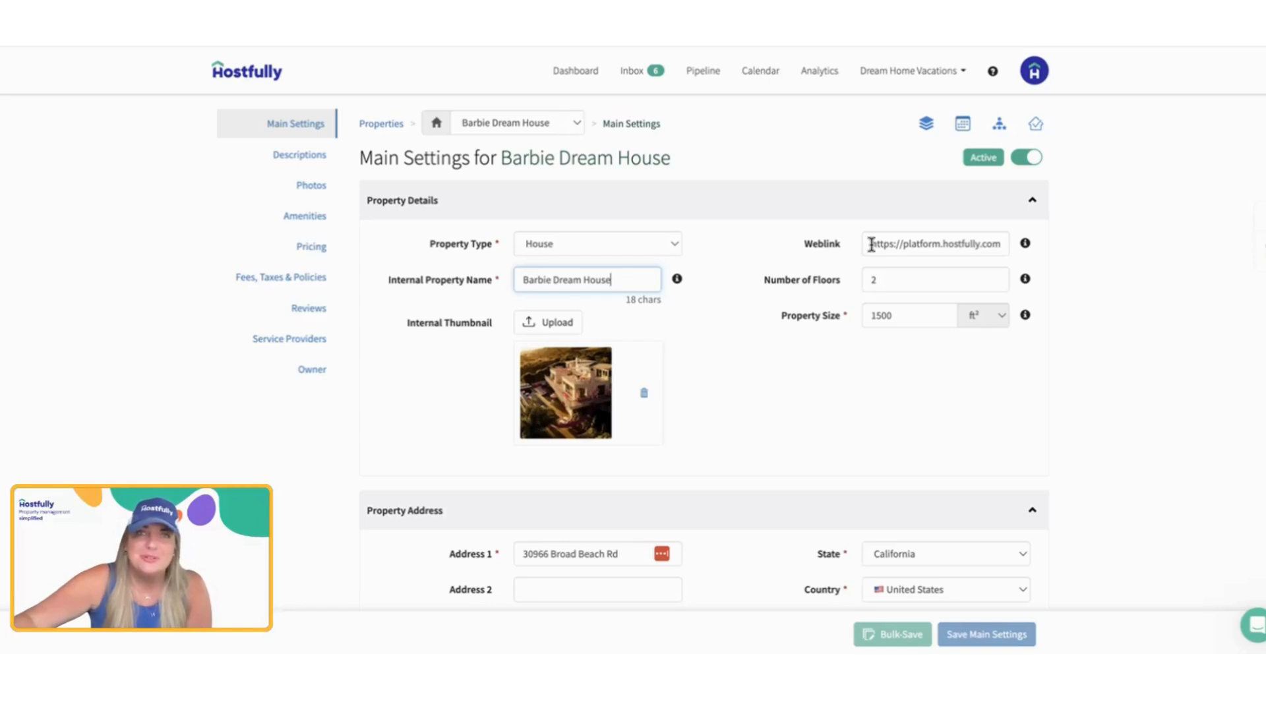
click(715, 40)
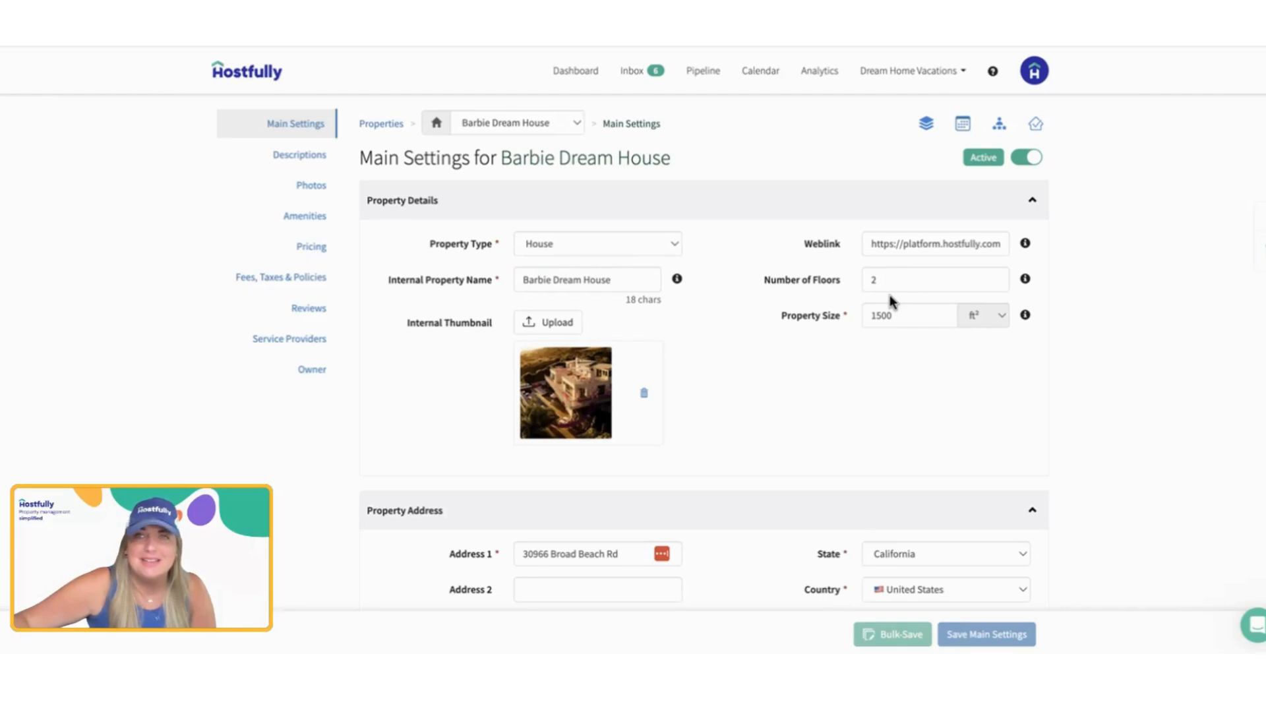
Step: Review the number of floors and the property size, and choose ft² as the size unit
click(946, 279)
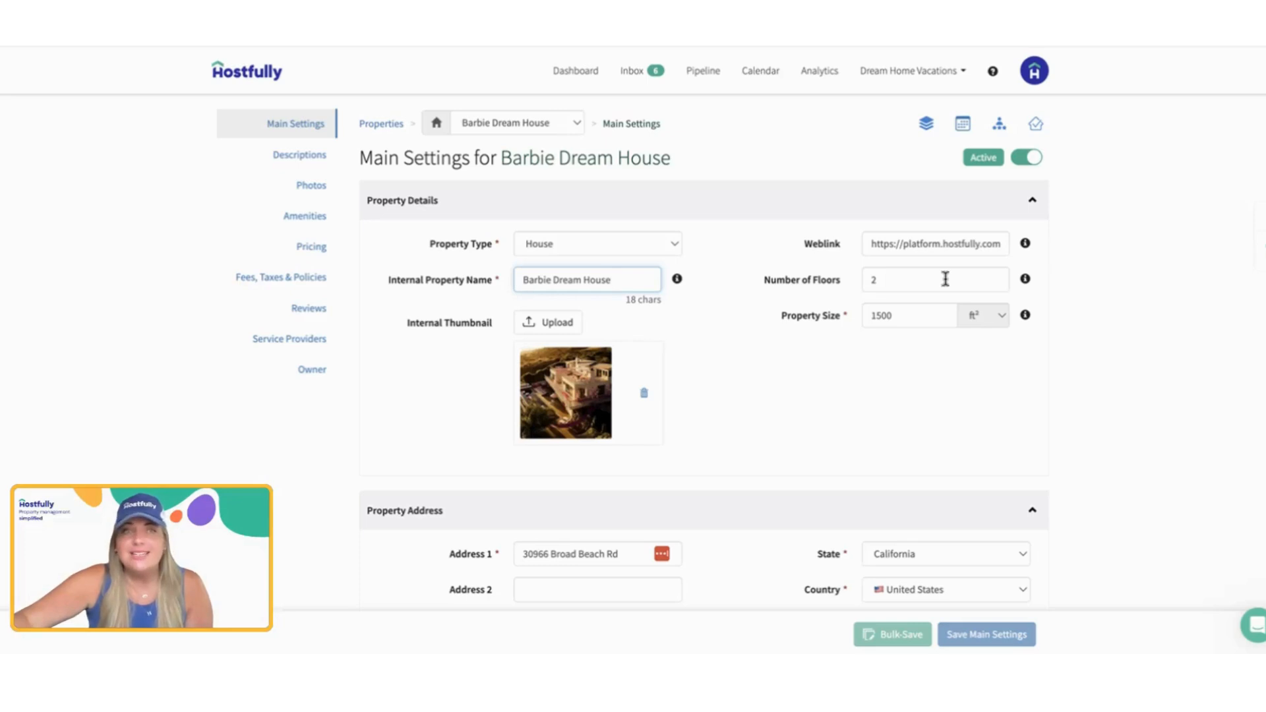
click(946, 280)
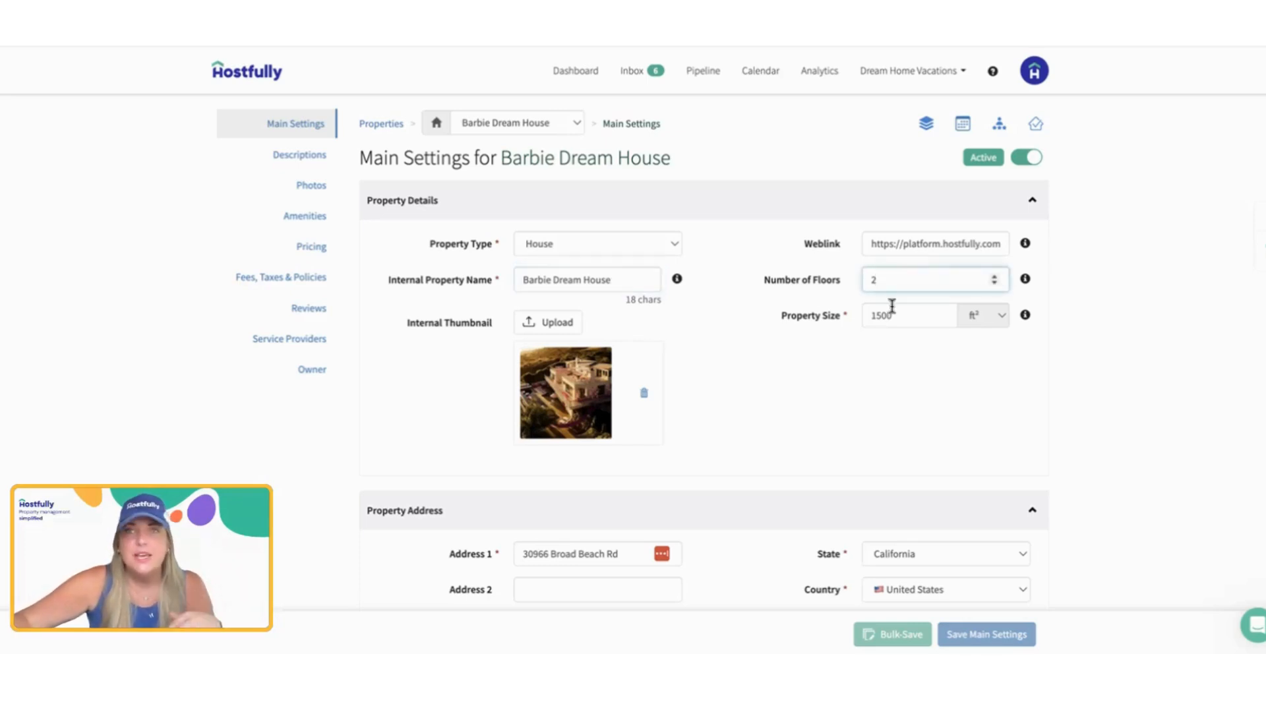
double_click(884, 315)
click(975, 327)
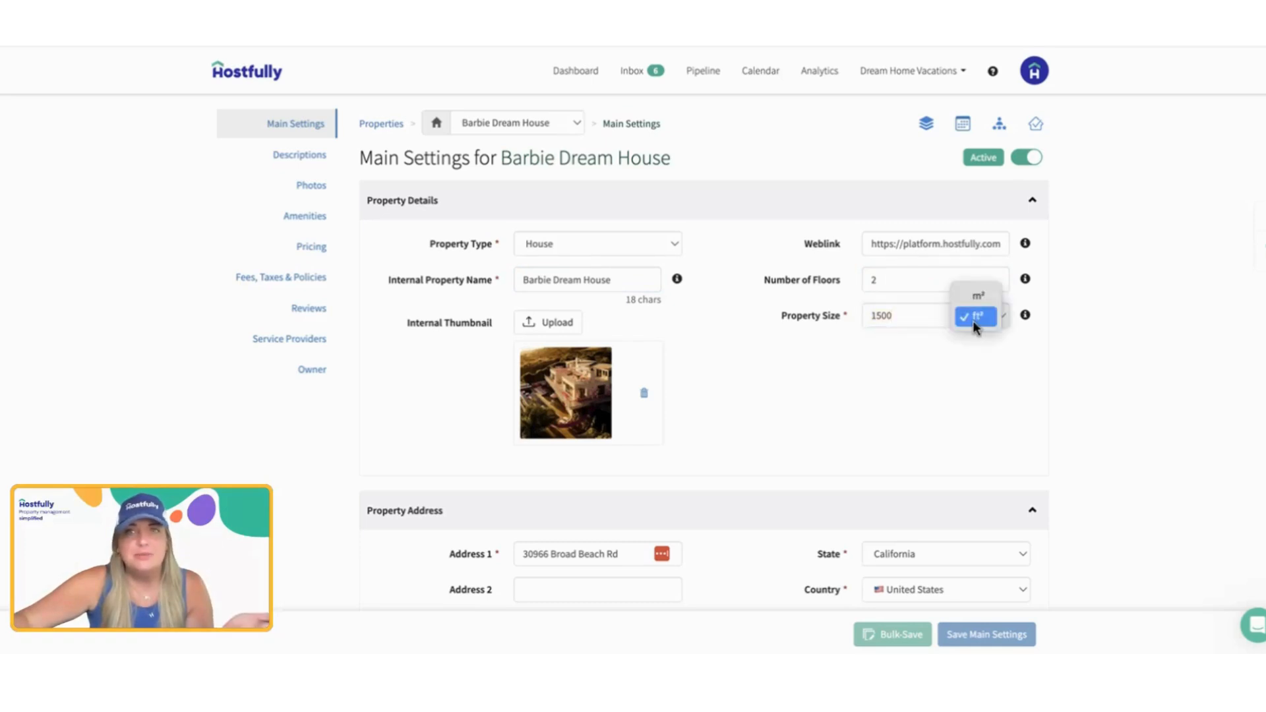
click(979, 318)
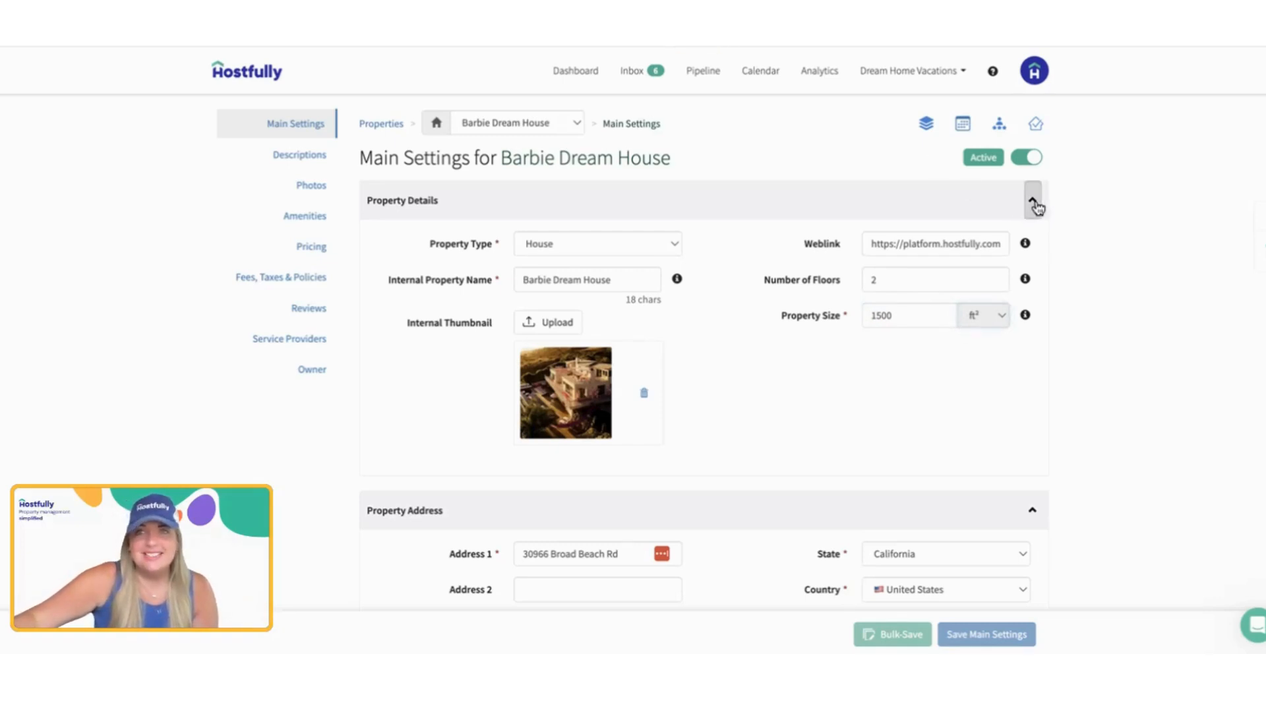
Step: Collapse the Property Details and Property Address sections
click(1034, 201)
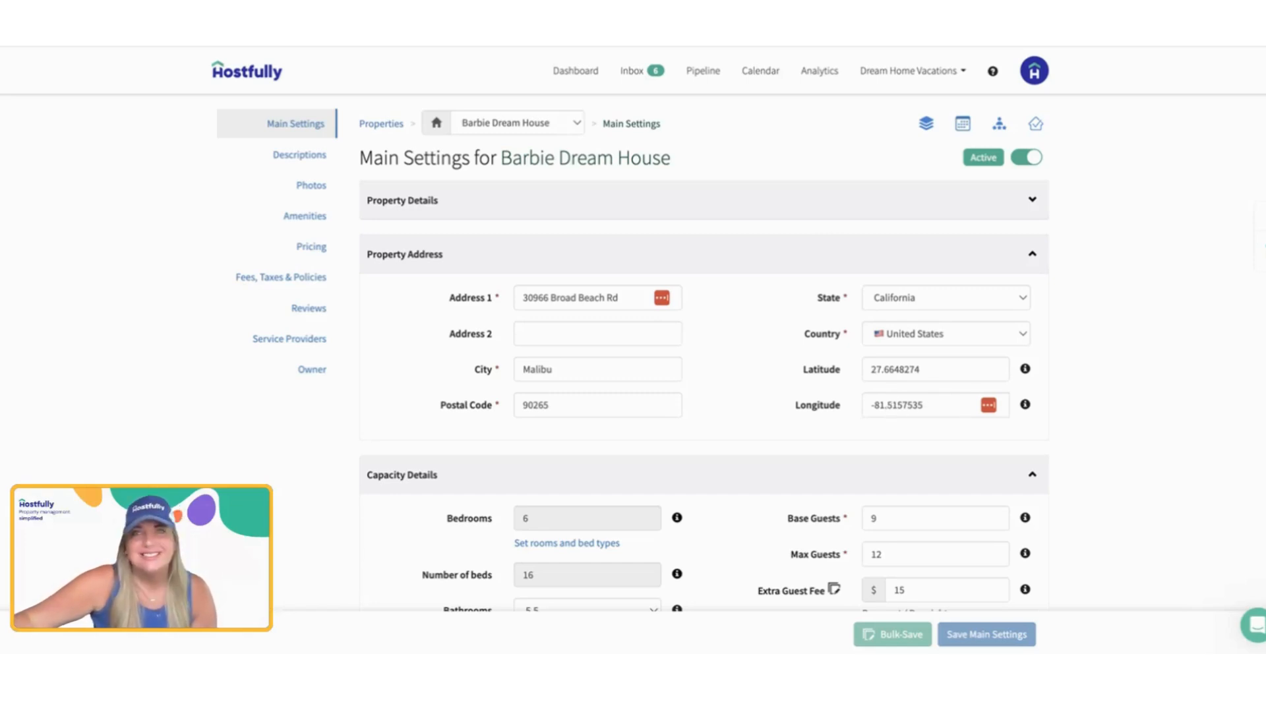
click(1032, 258)
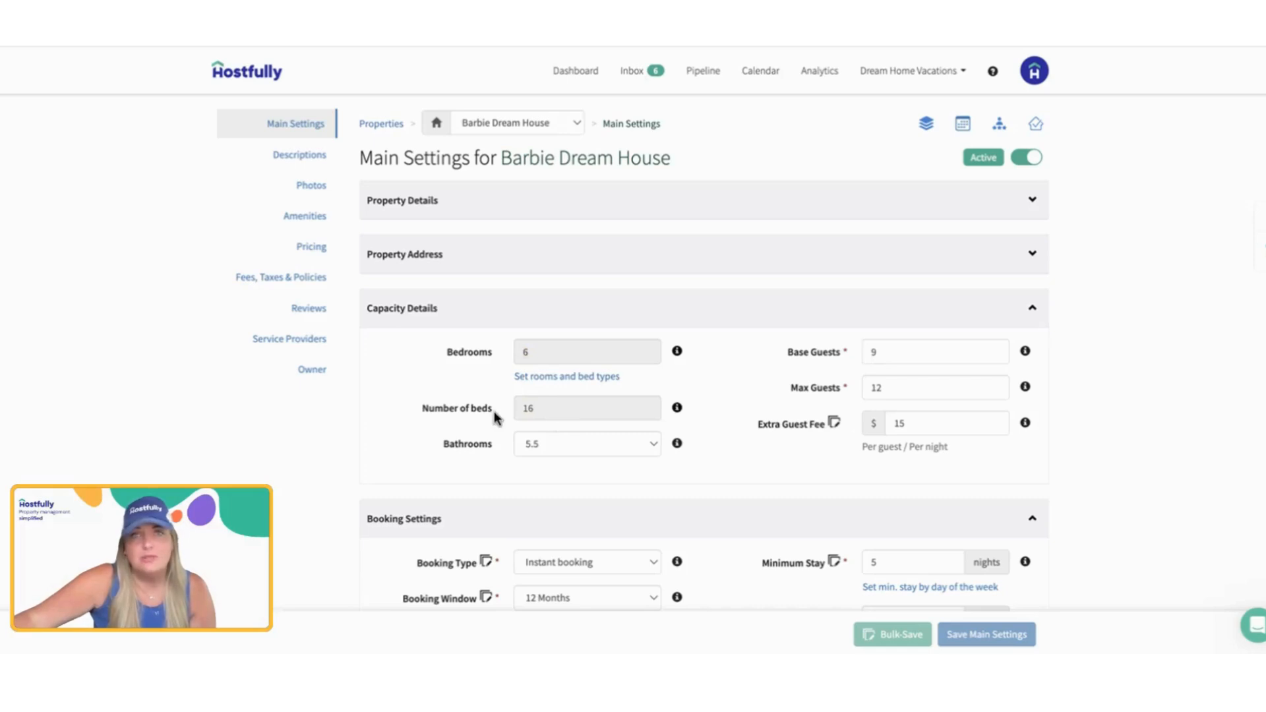
Step: Open the rooms and bed types setup in Capacity Details and delete every existing room
click(575, 377)
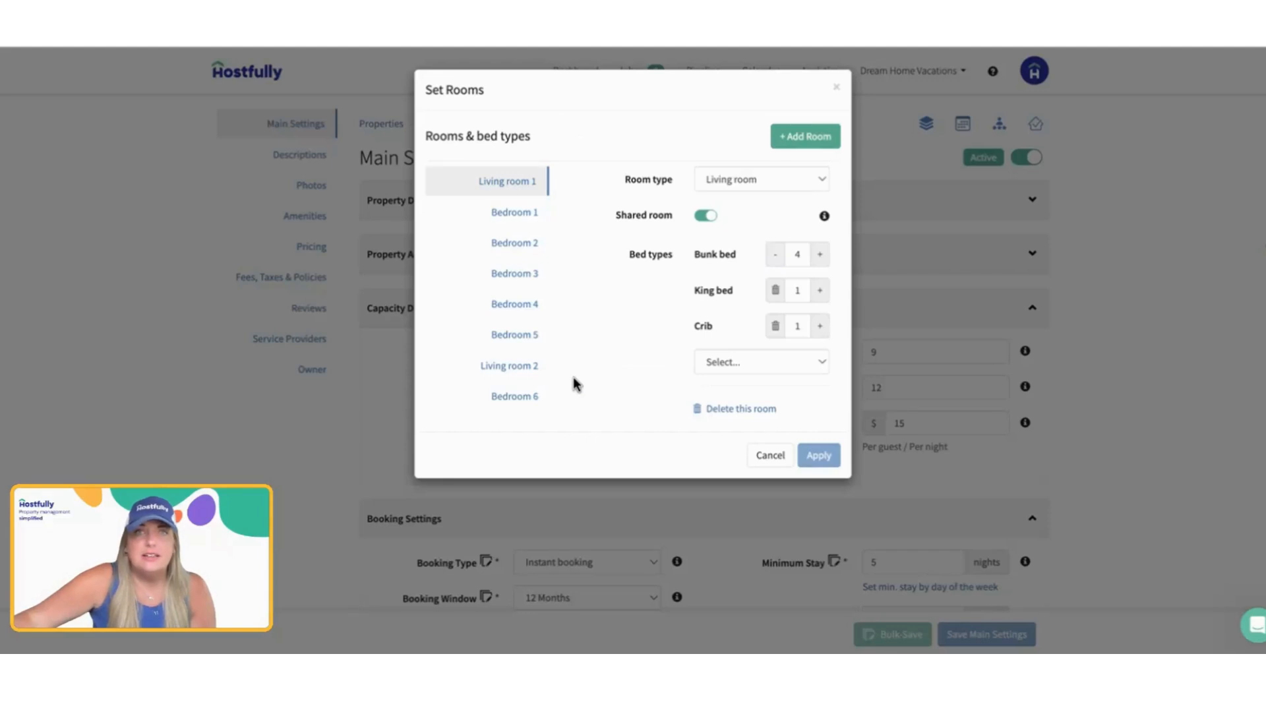
click(731, 409)
click(737, 374)
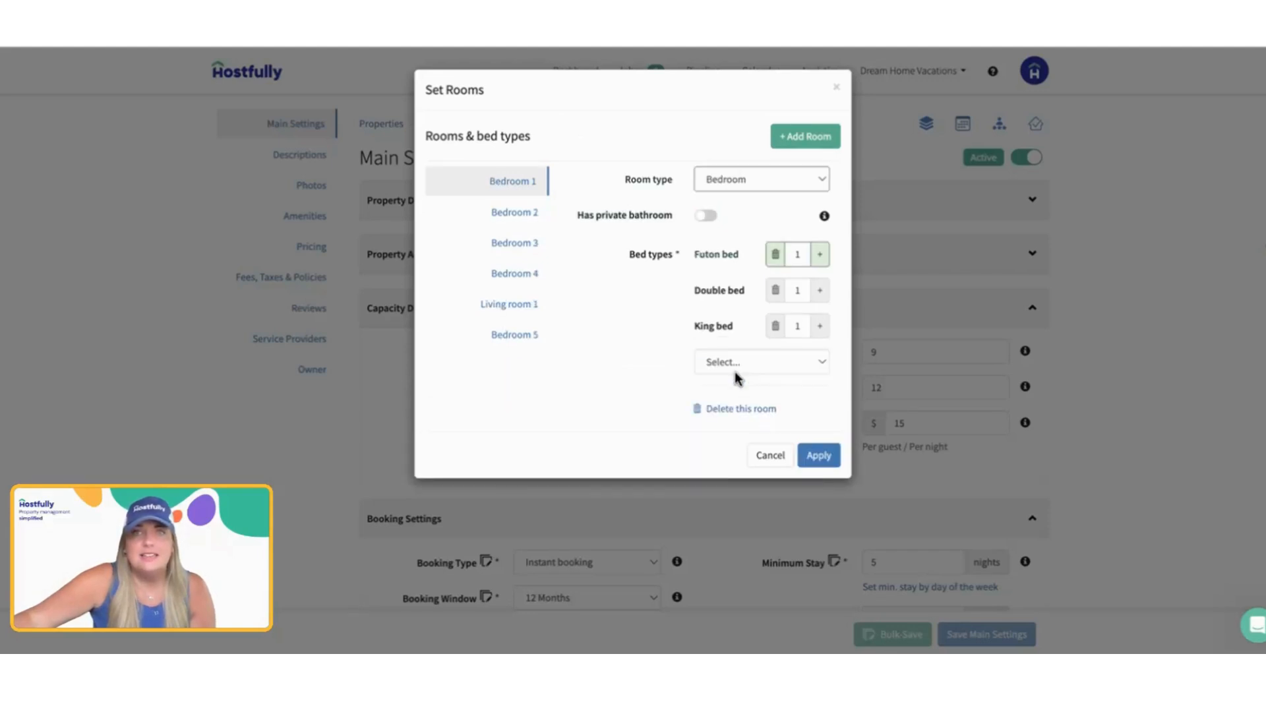
click(725, 410)
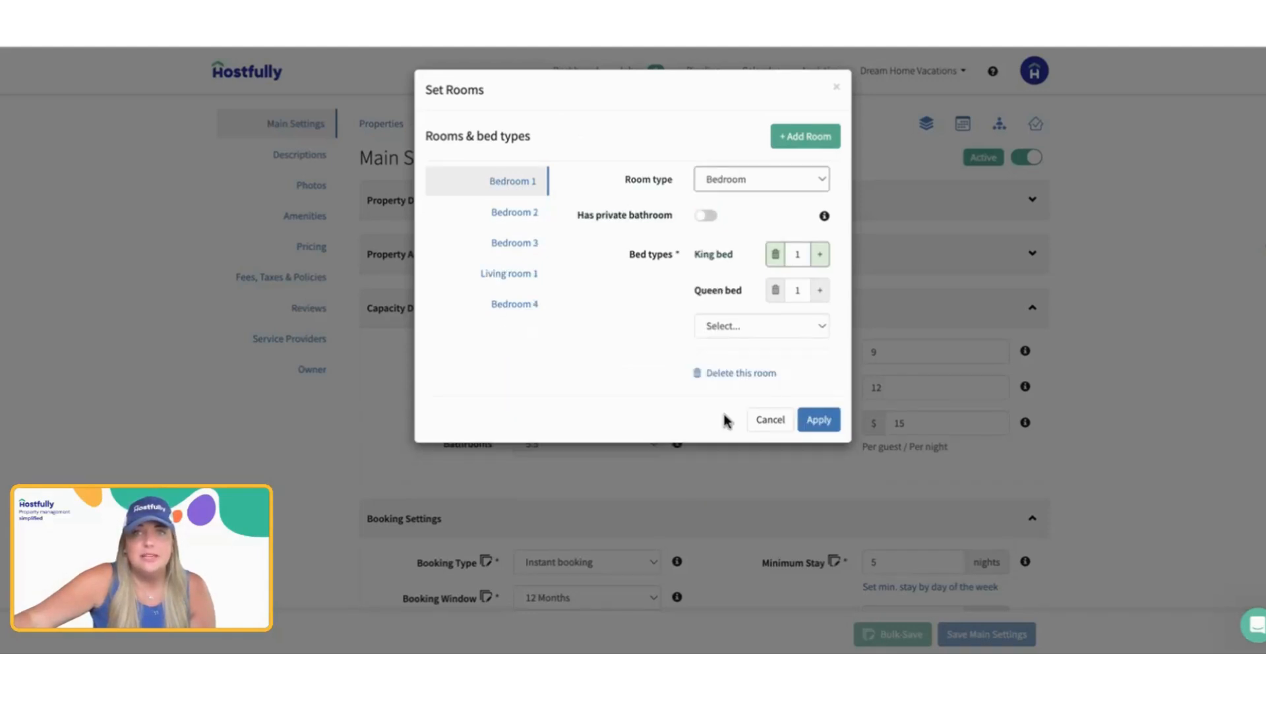
click(732, 374)
click(739, 337)
click(739, 302)
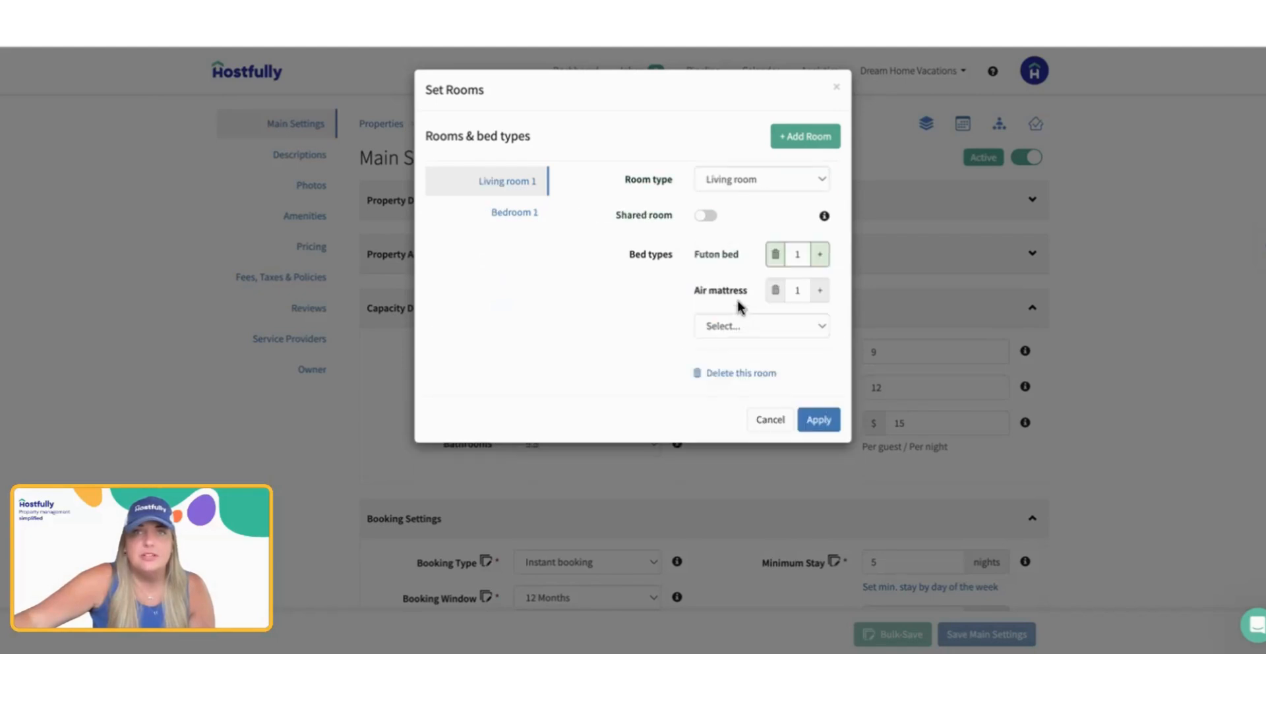
click(716, 373)
click(716, 373)
click(727, 309)
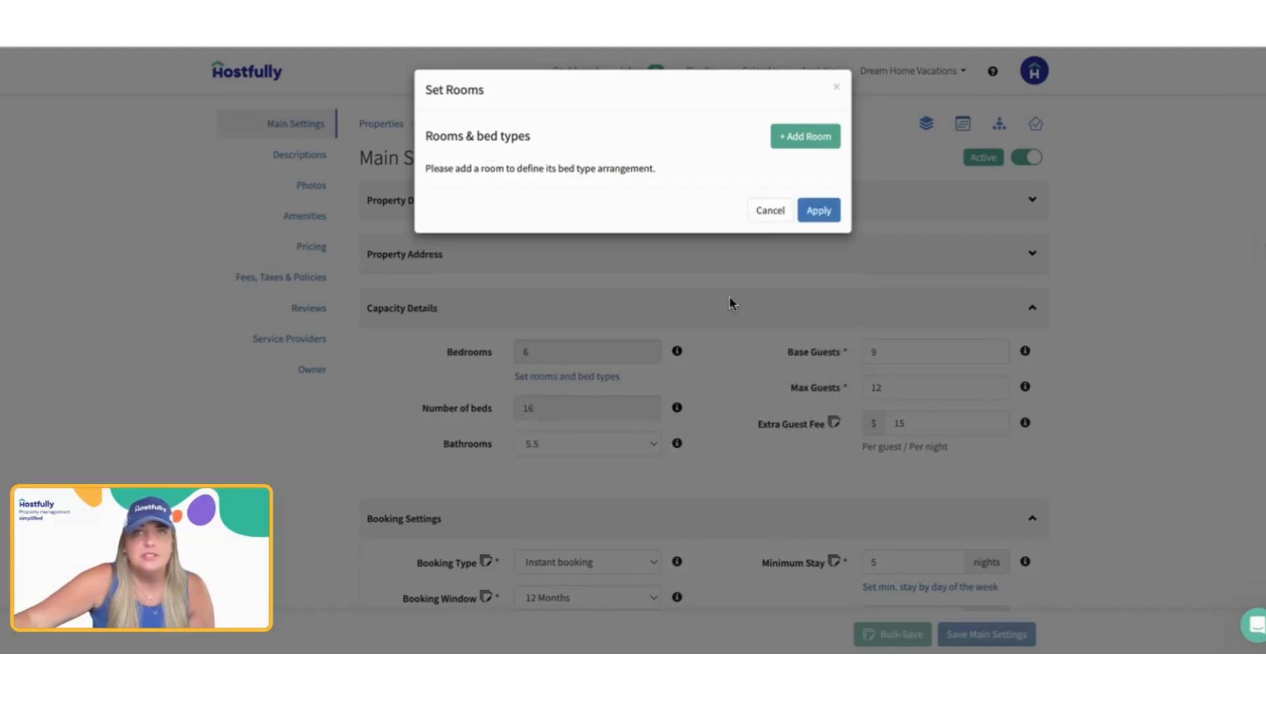
Step: Add a bedroom that has a private bathroom, one king bed and one single bed
click(811, 137)
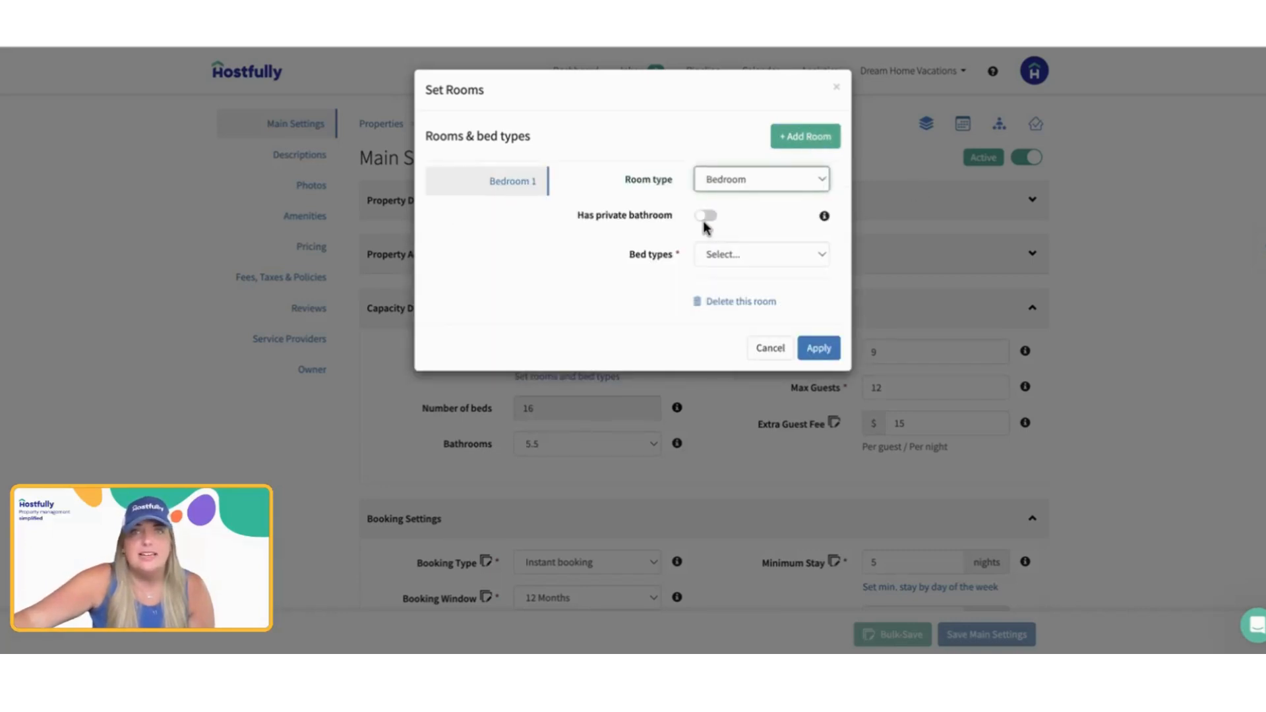
click(707, 217)
click(738, 262)
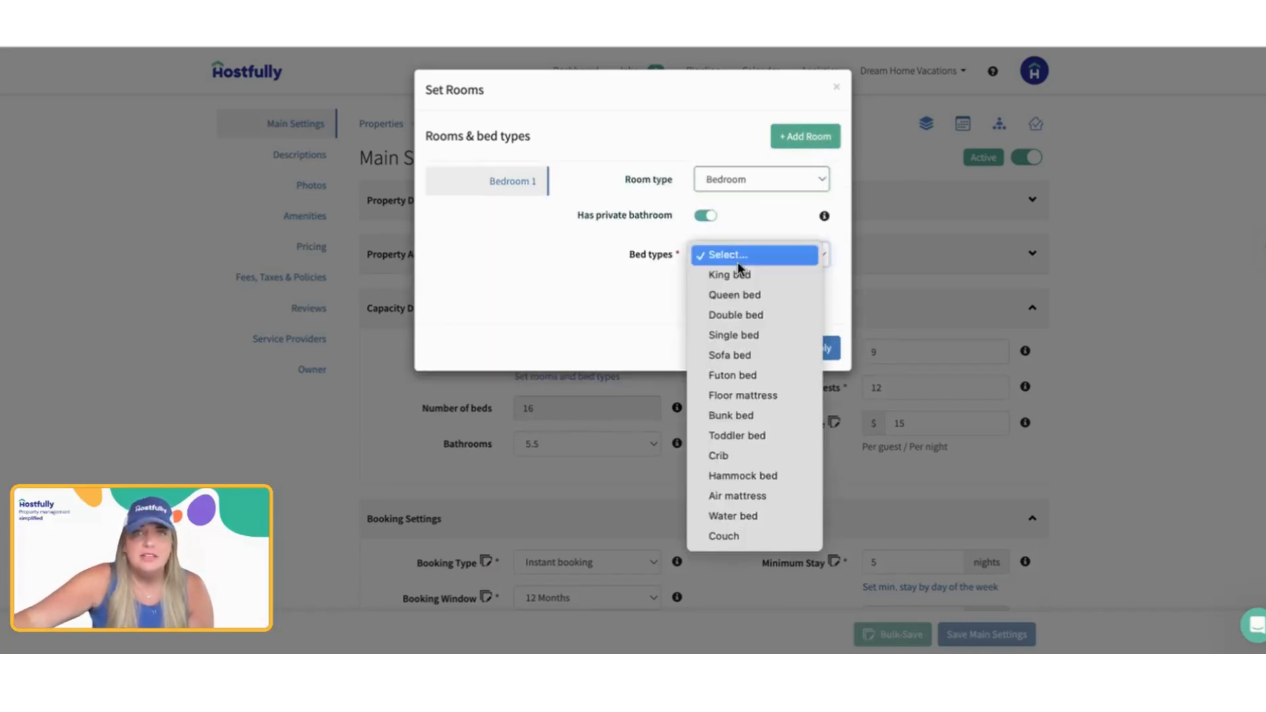
click(738, 270)
click(743, 291)
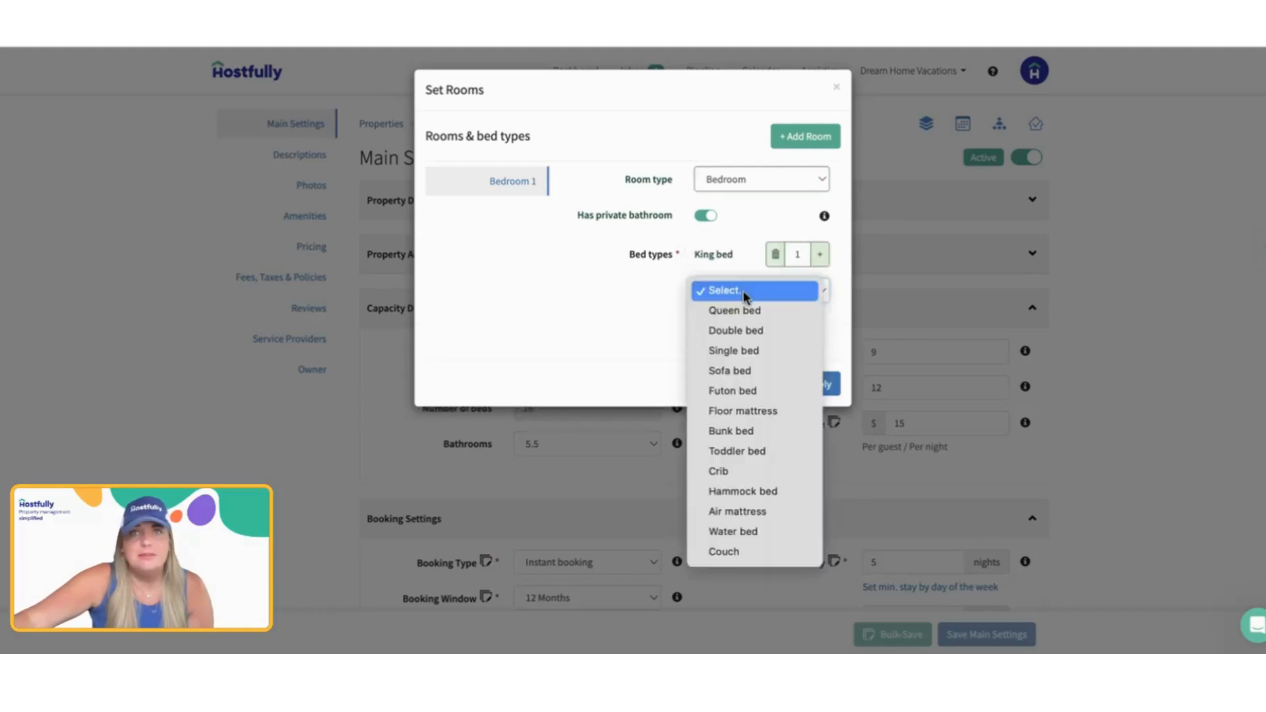
click(745, 353)
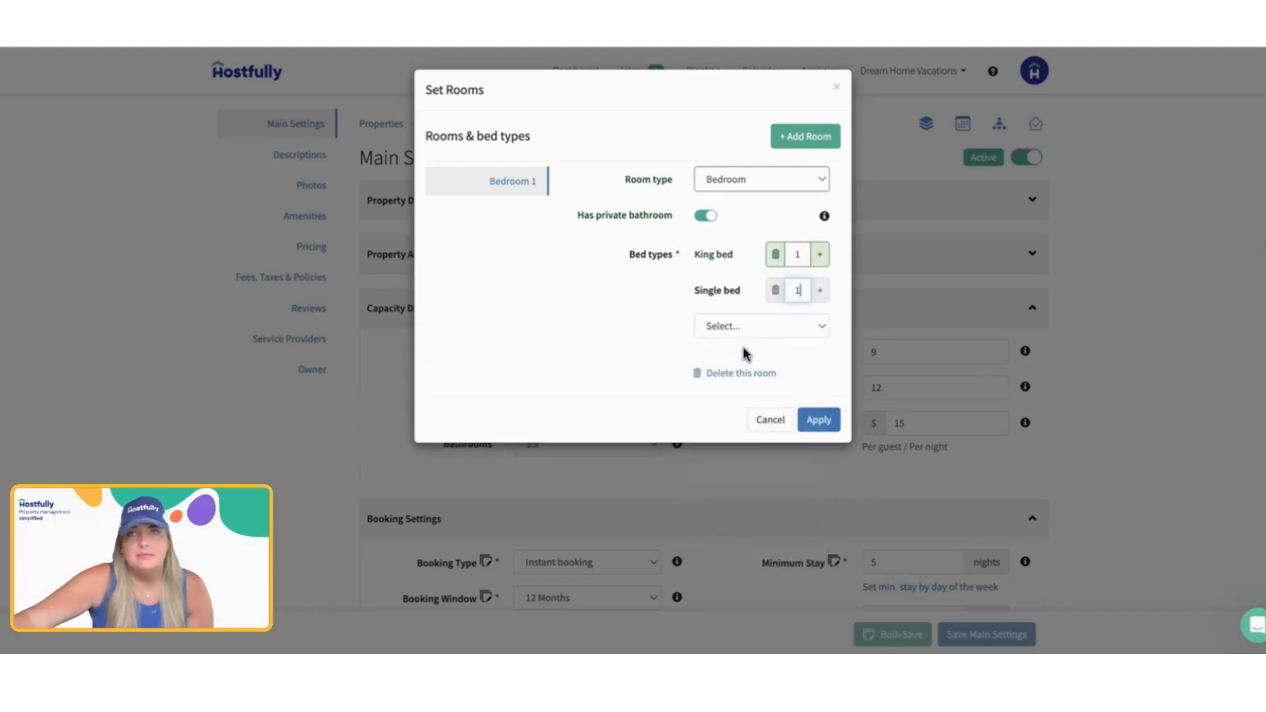
Step: Add a second bedroom with one queen bed
click(798, 145)
click(771, 181)
click(770, 182)
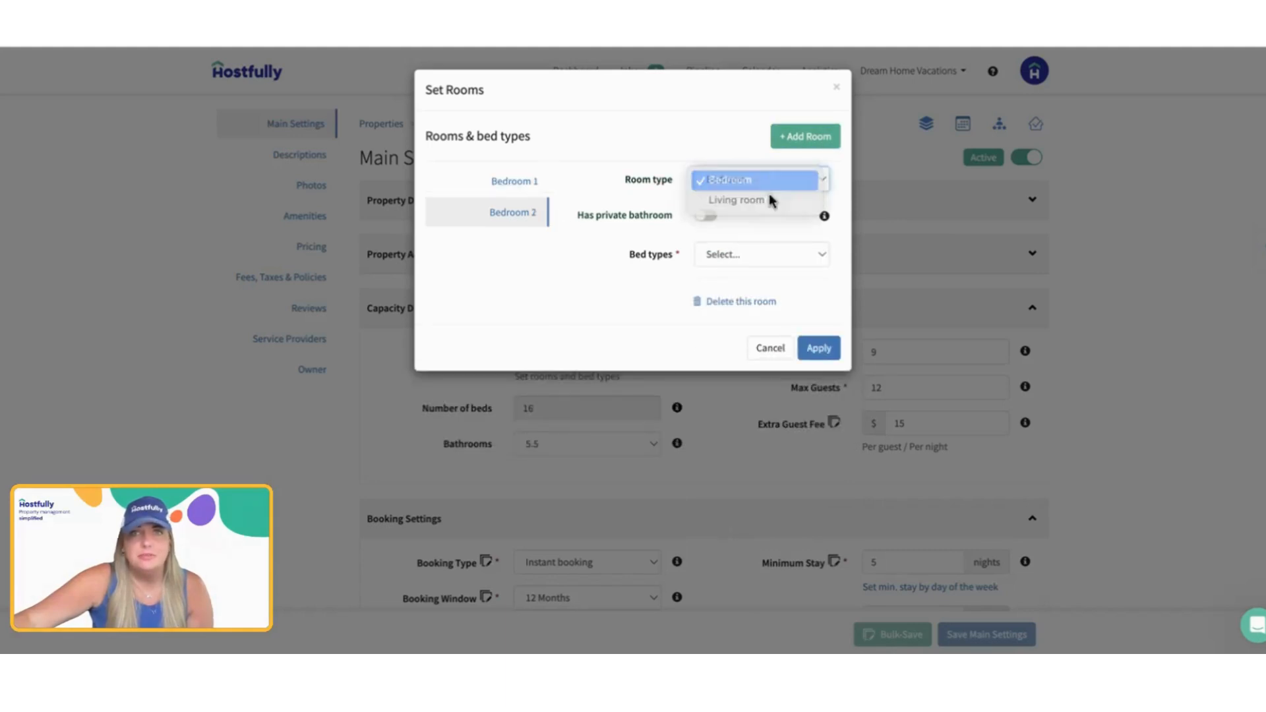
click(718, 261)
click(735, 290)
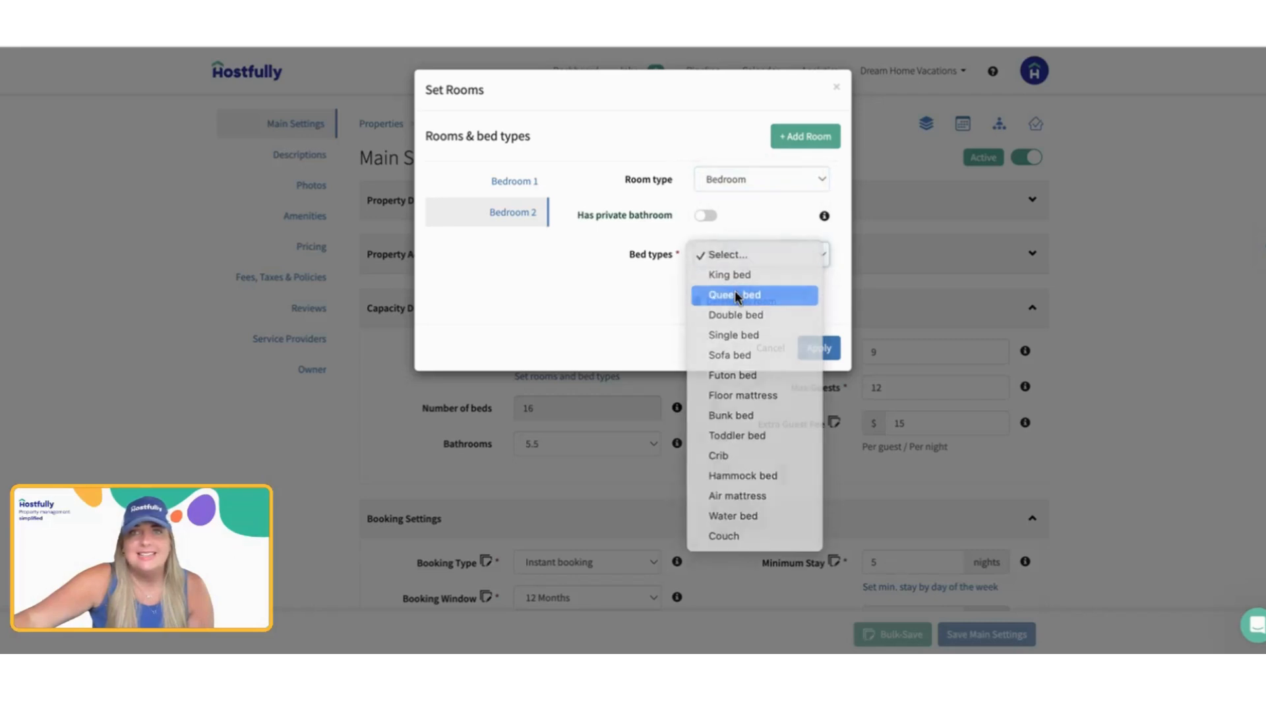
Step: Add a third bedroom with three king beds and apply the room setup
click(816, 136)
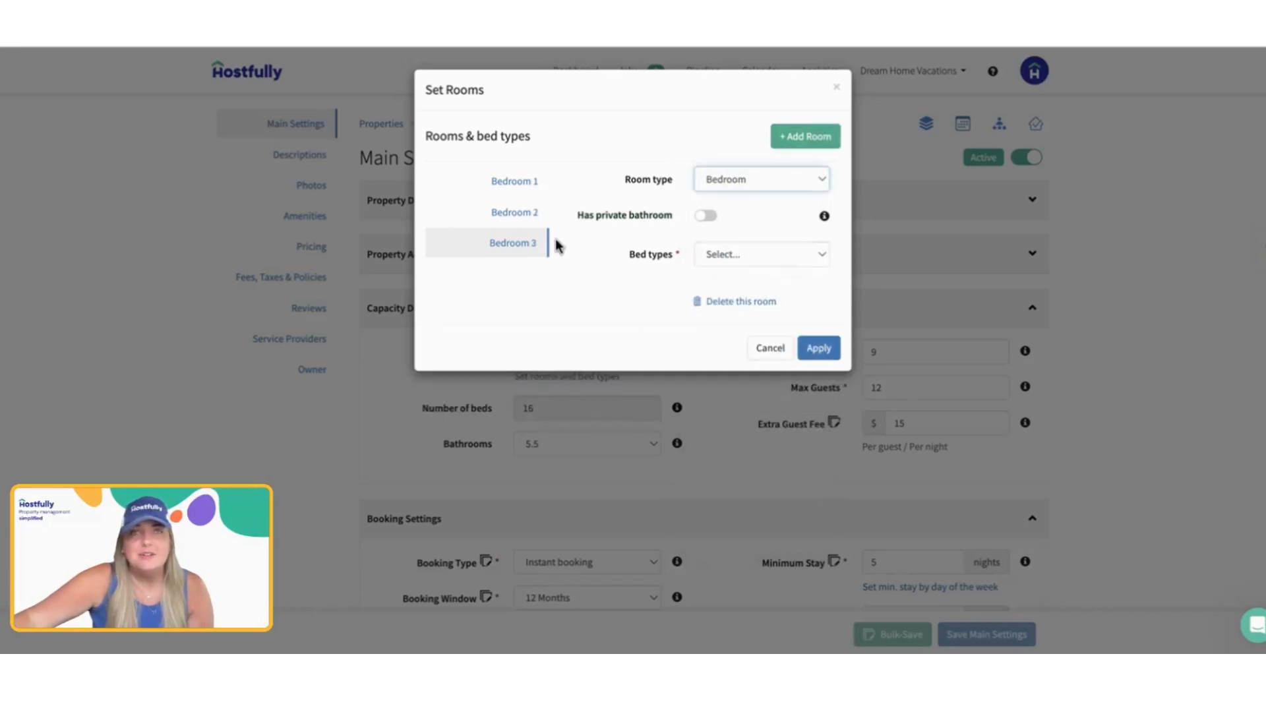
click(733, 254)
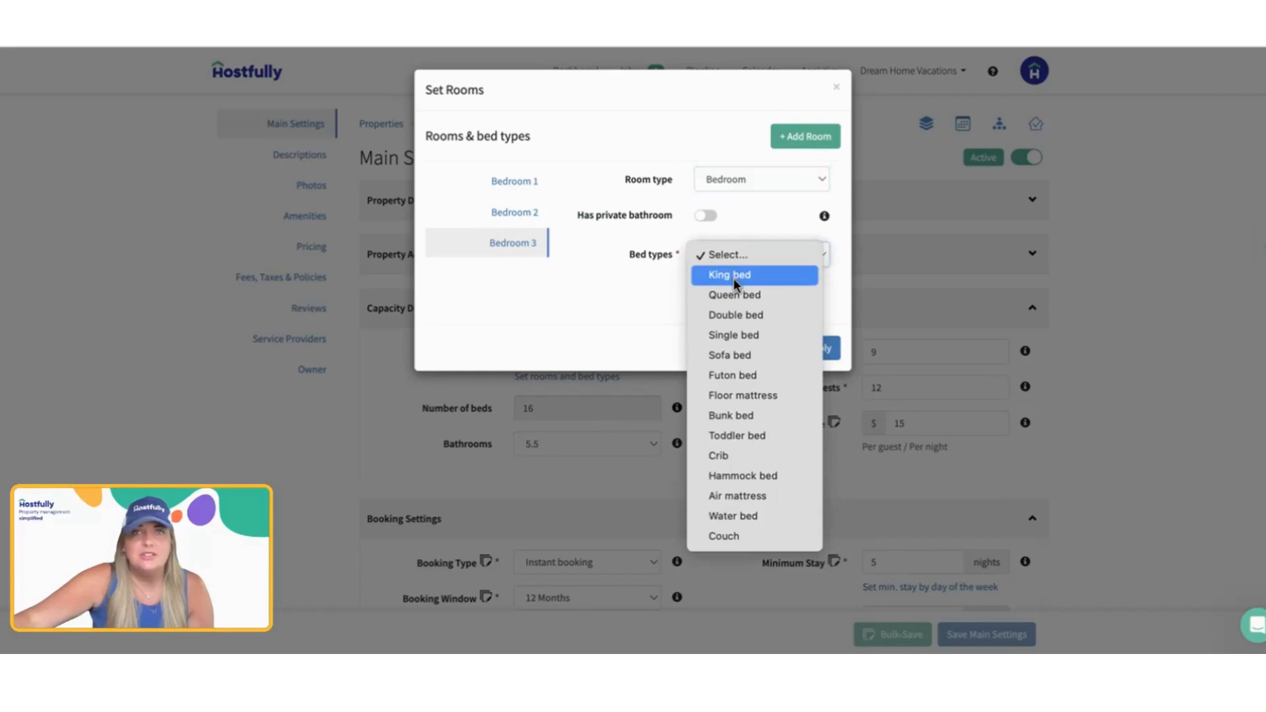
click(730, 274)
click(820, 255)
click(821, 255)
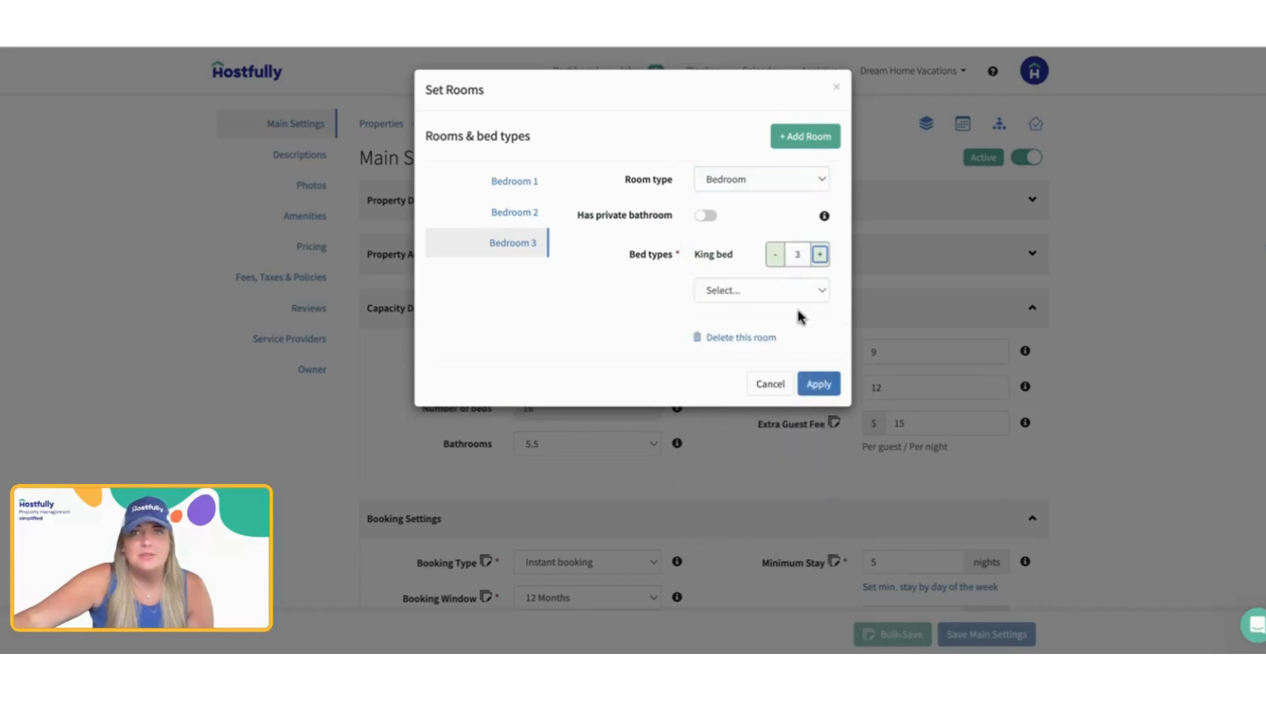
click(834, 390)
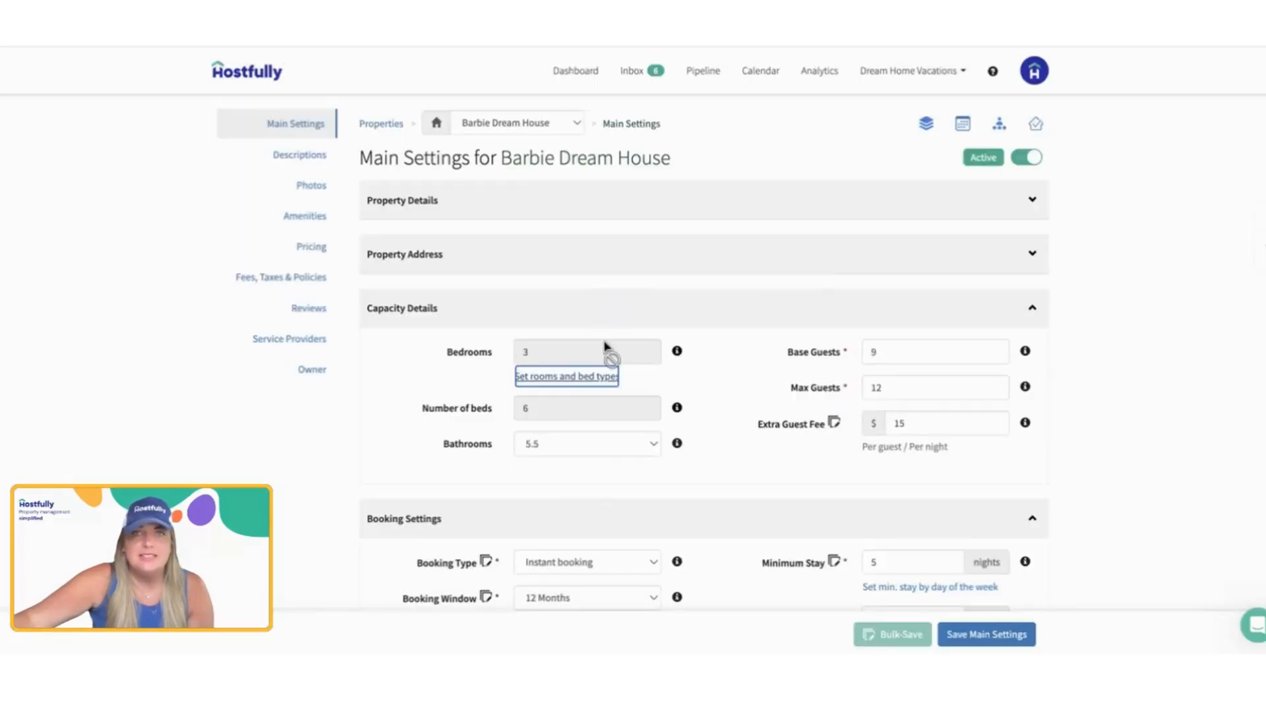
Step: Add a fourth bedroom with two double beds in the rooms and bed types setup and apply it
click(544, 379)
click(825, 138)
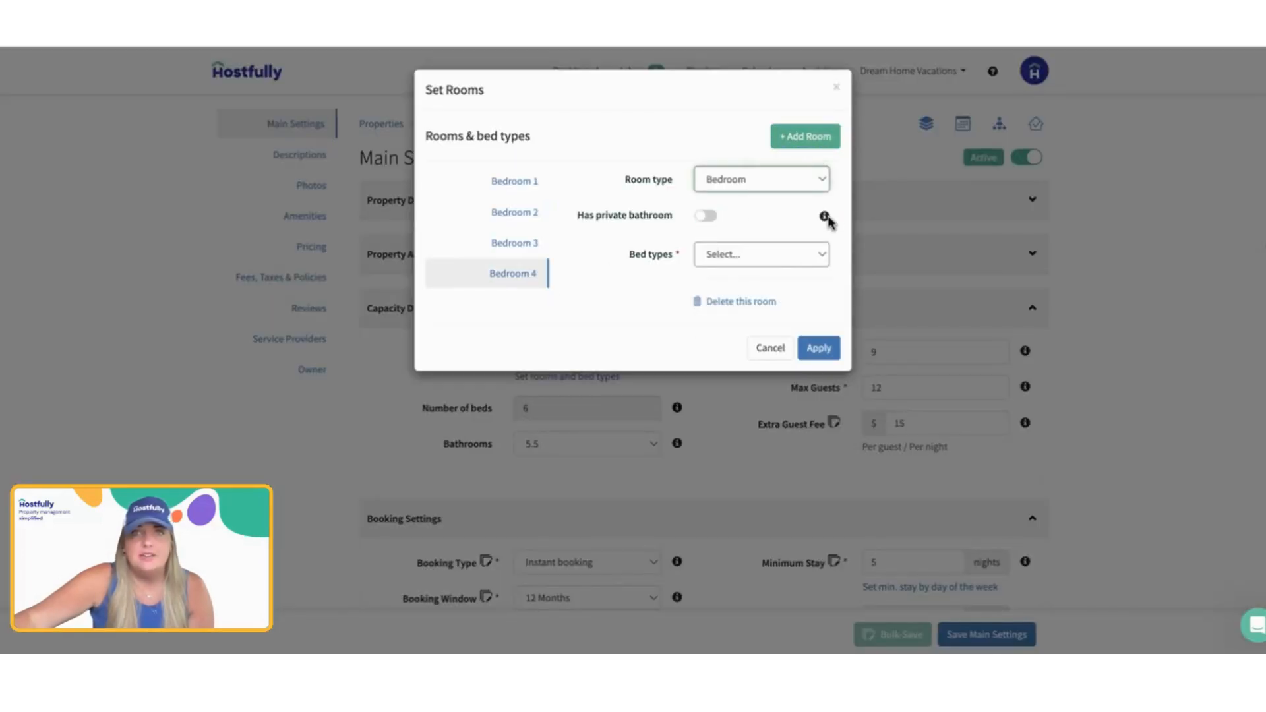
click(768, 259)
click(790, 310)
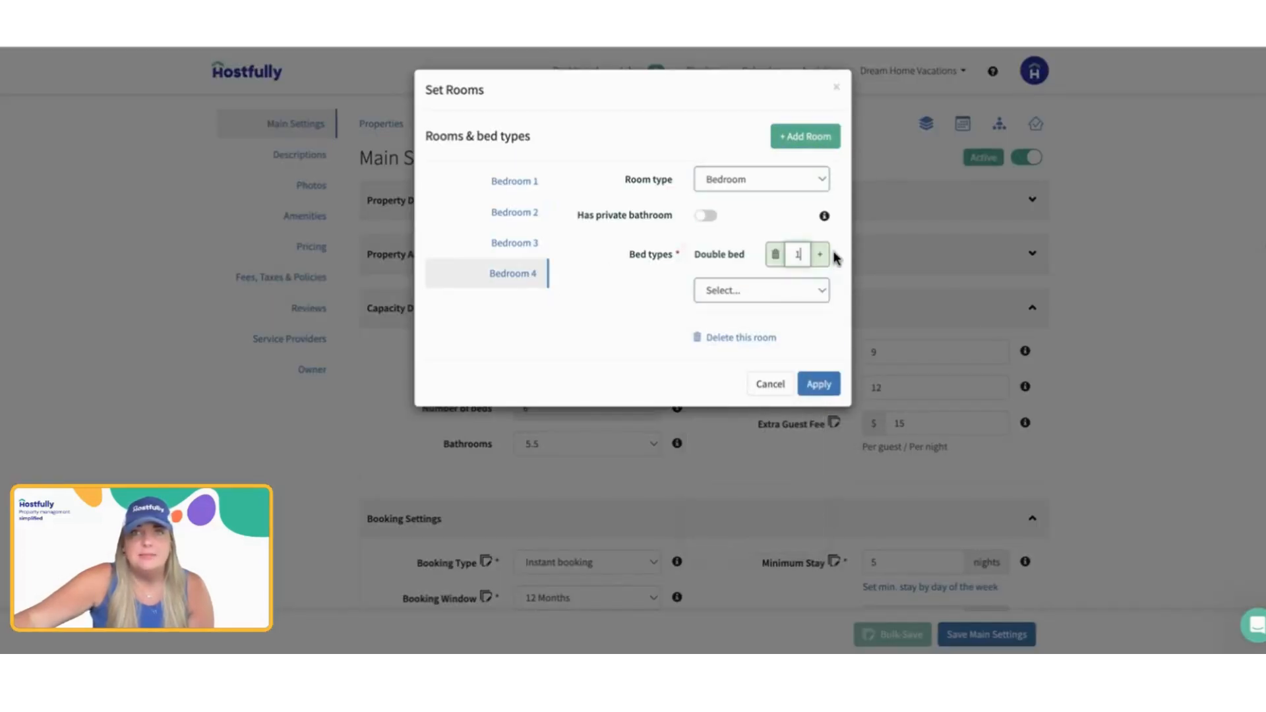
click(820, 254)
click(817, 385)
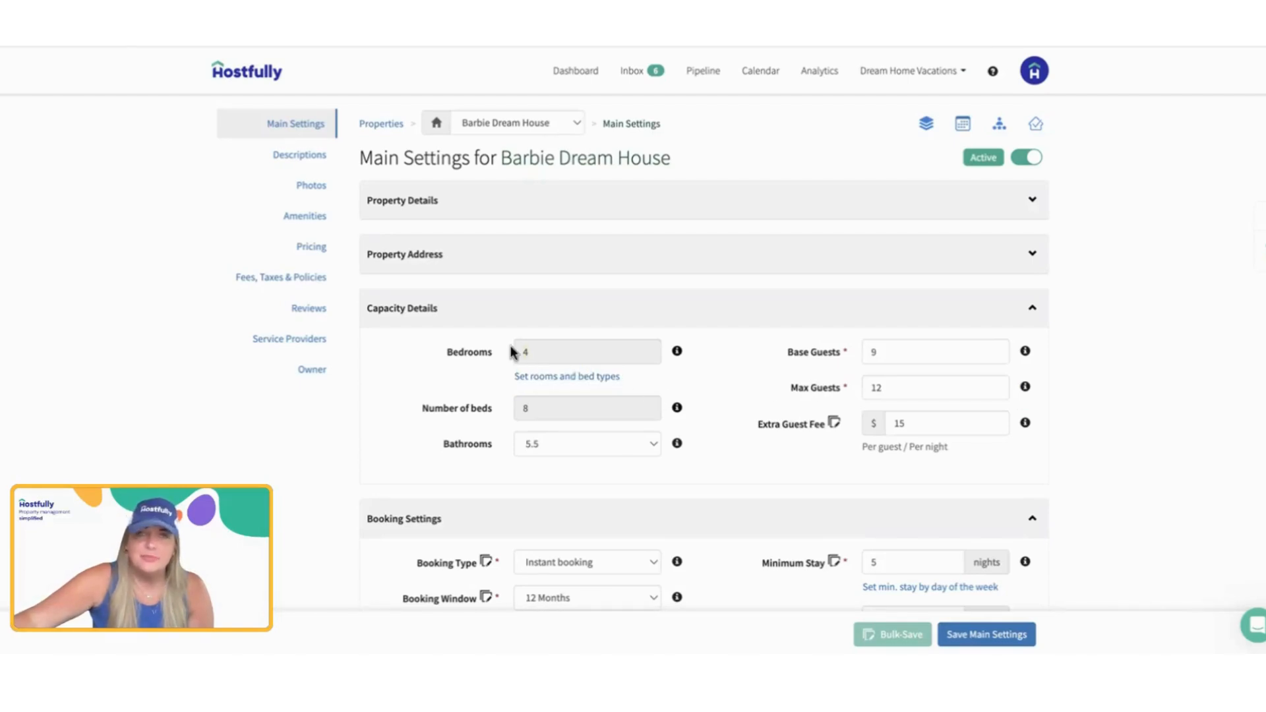
Step: Review the bathroom options, base and maximum guests, and the extra guest fee with its charging basis in Capacity Details
click(585, 446)
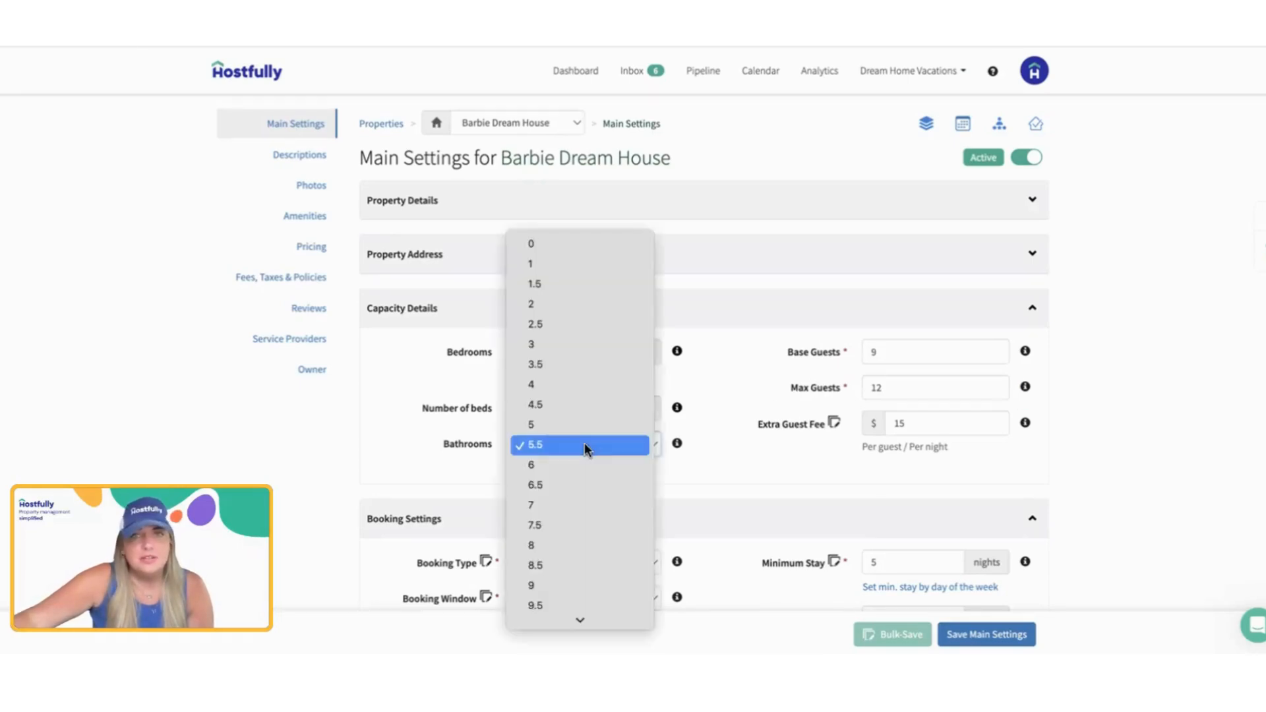
click(584, 446)
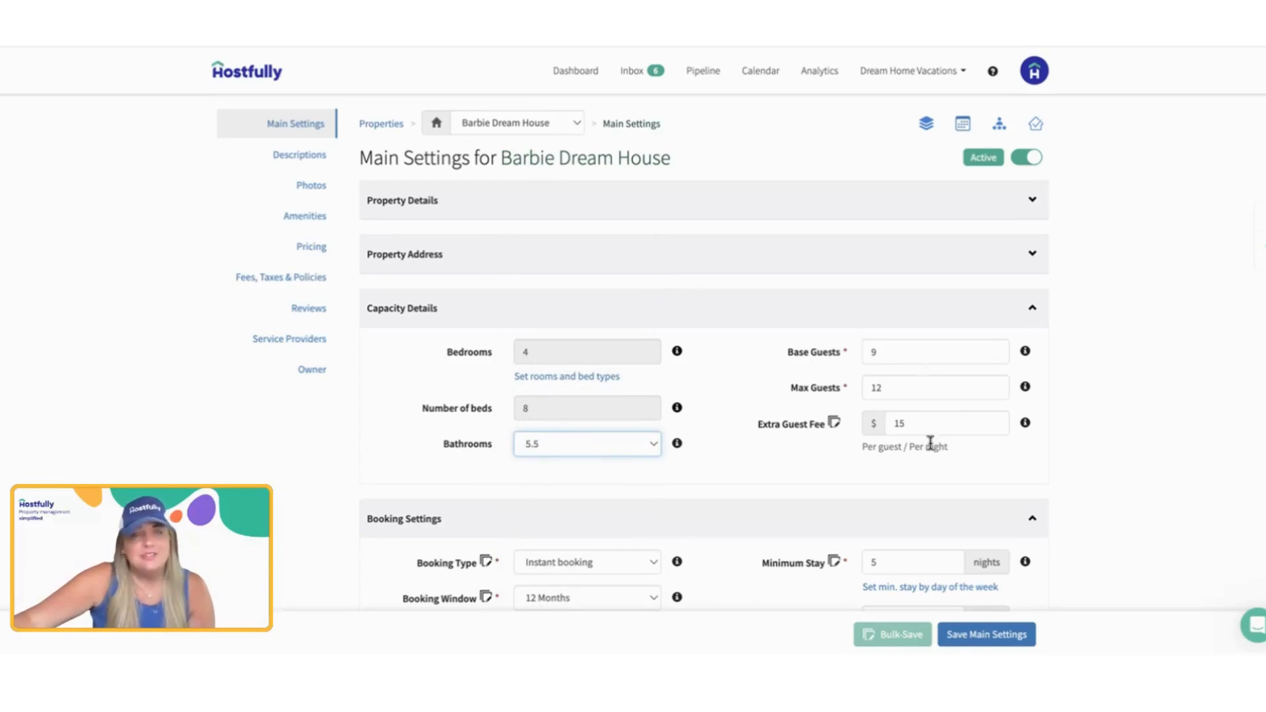
click(926, 361)
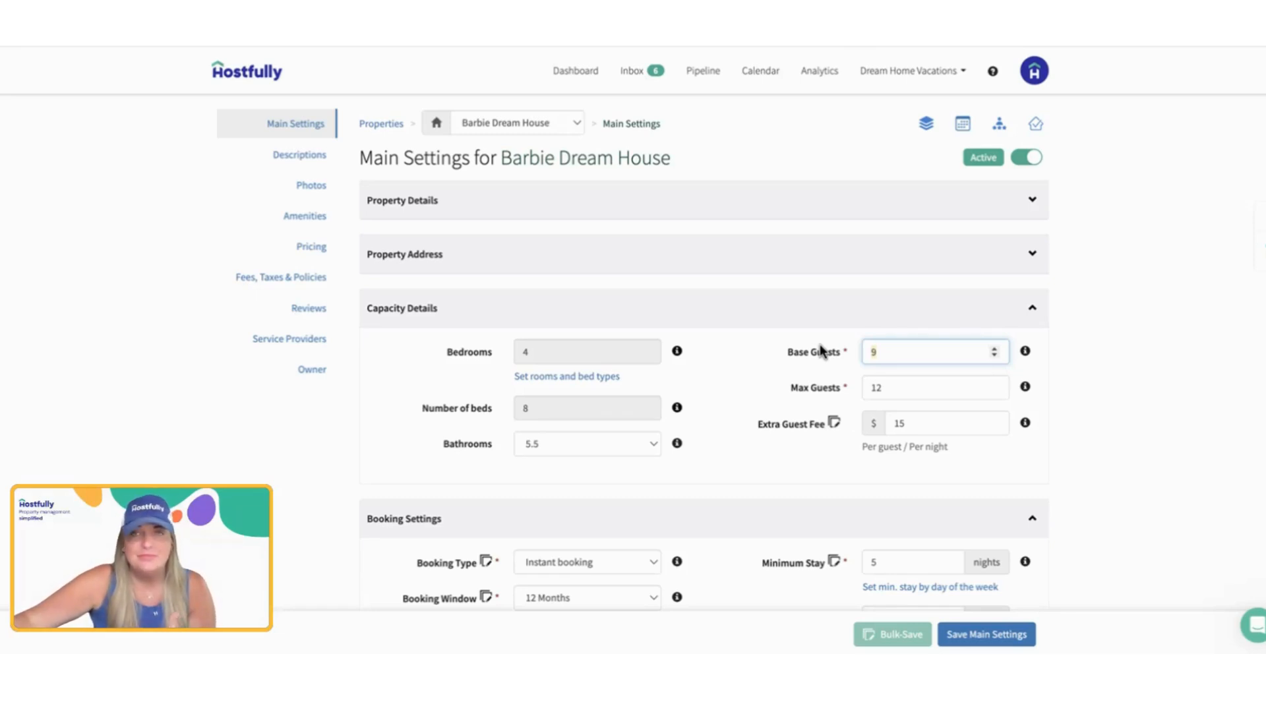
click(883, 389)
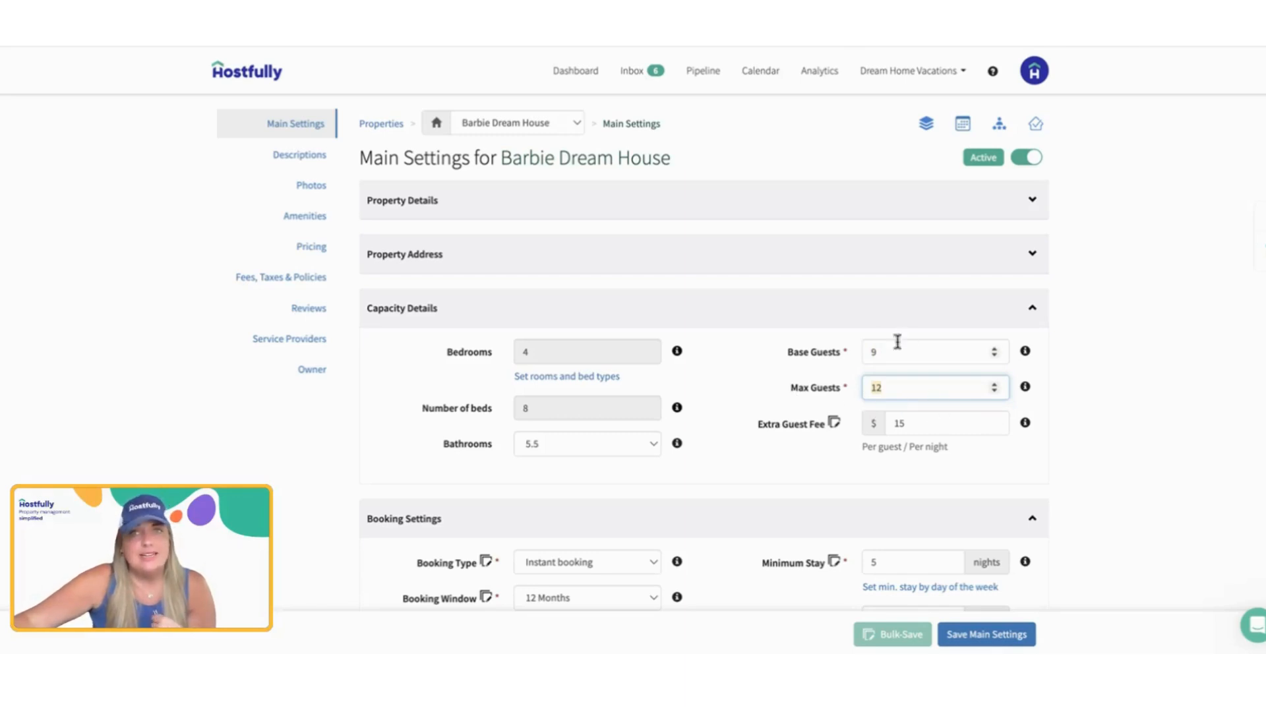
click(924, 423)
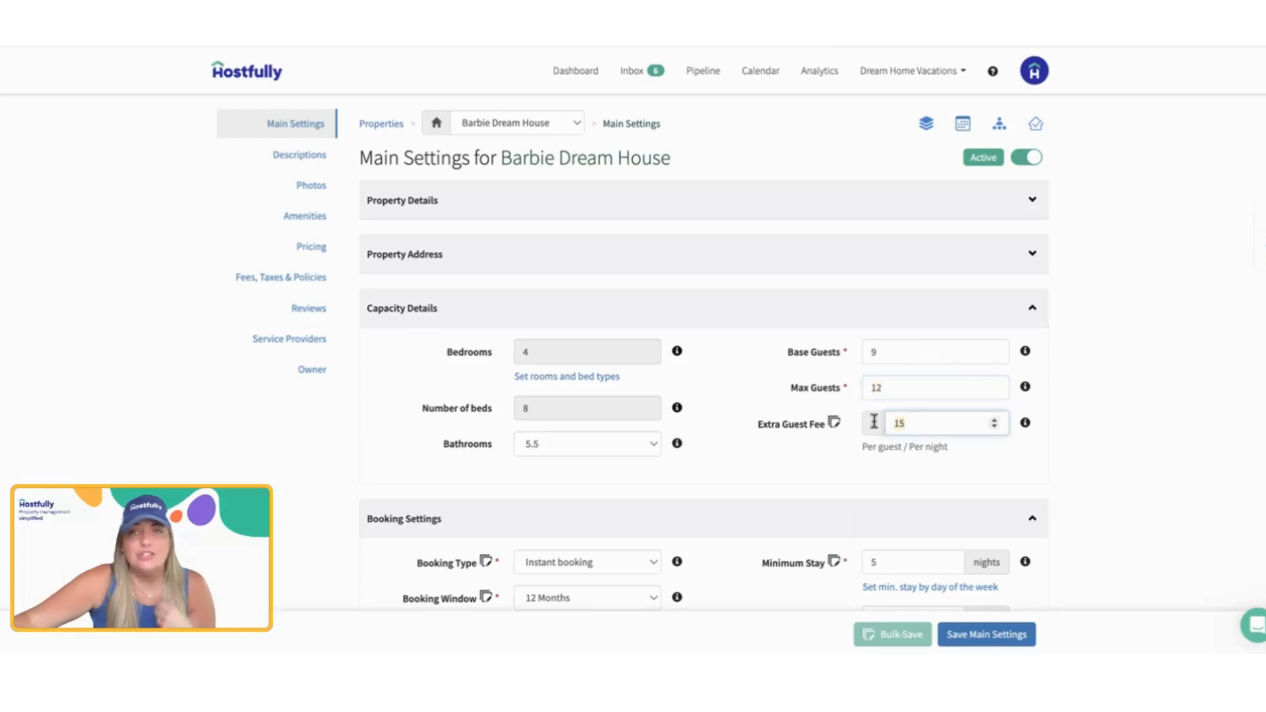
drag(861, 448, 976, 455)
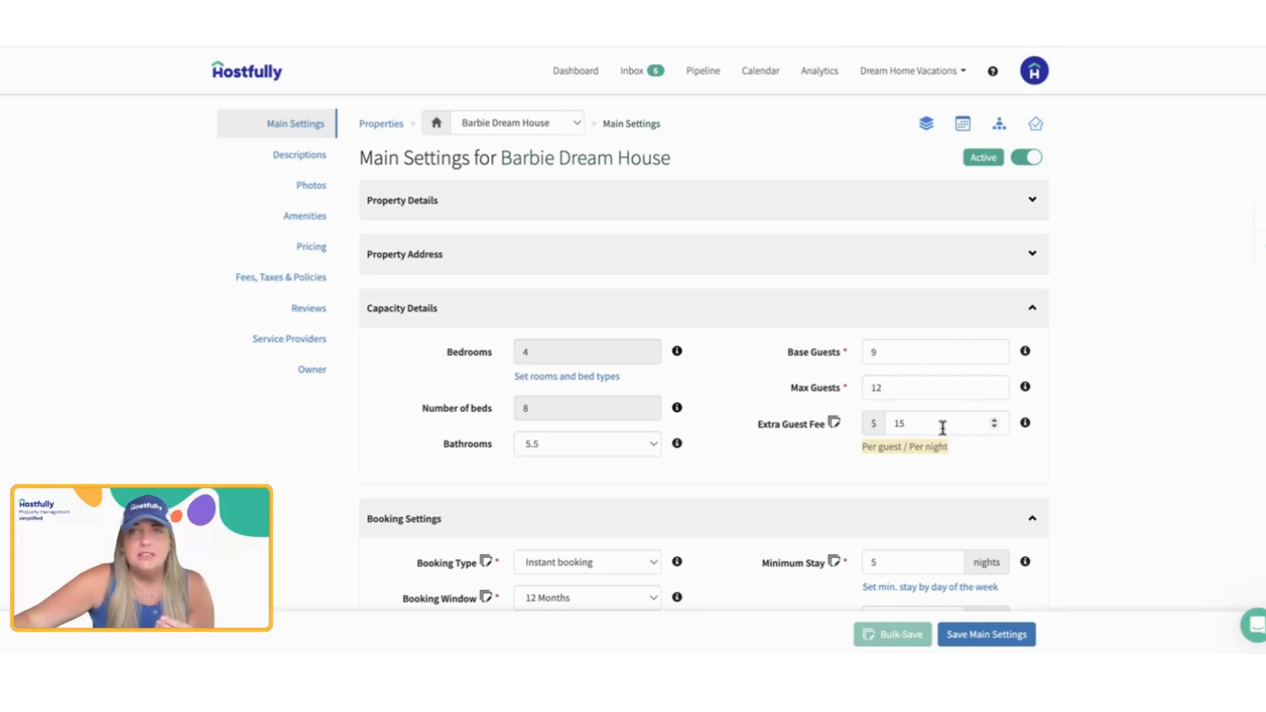
click(917, 353)
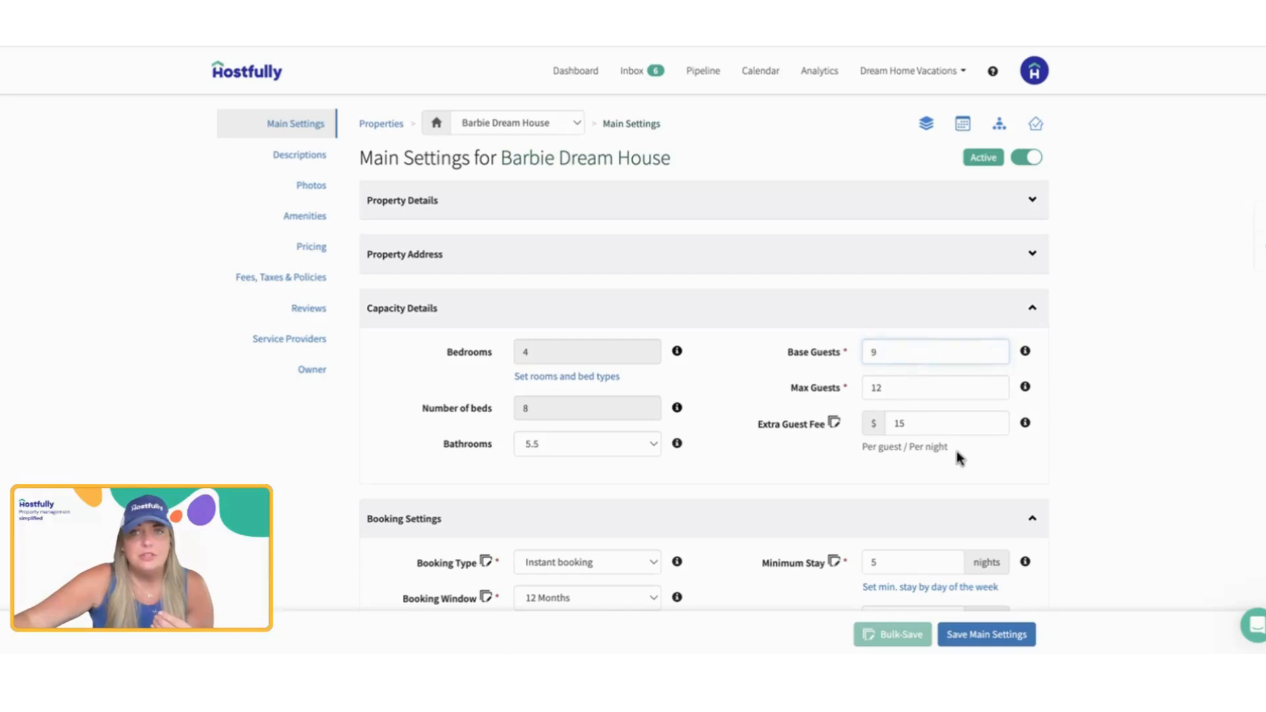
drag(957, 452, 855, 444)
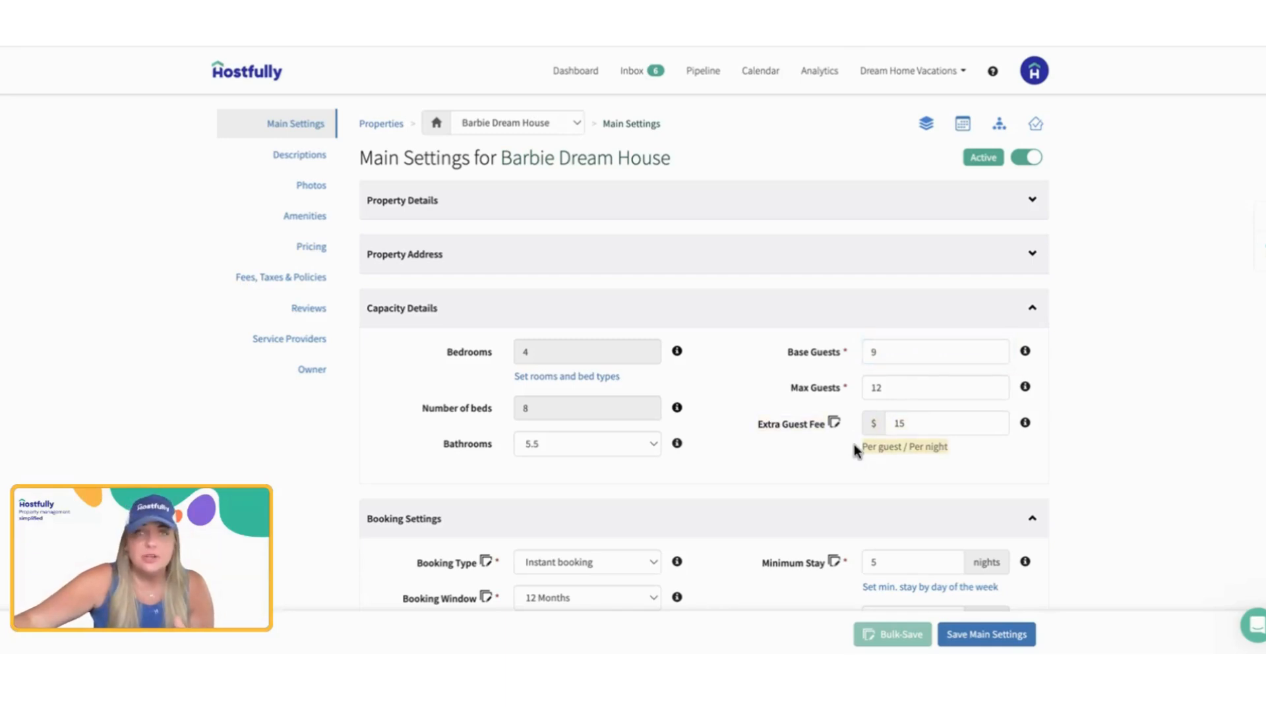
click(917, 389)
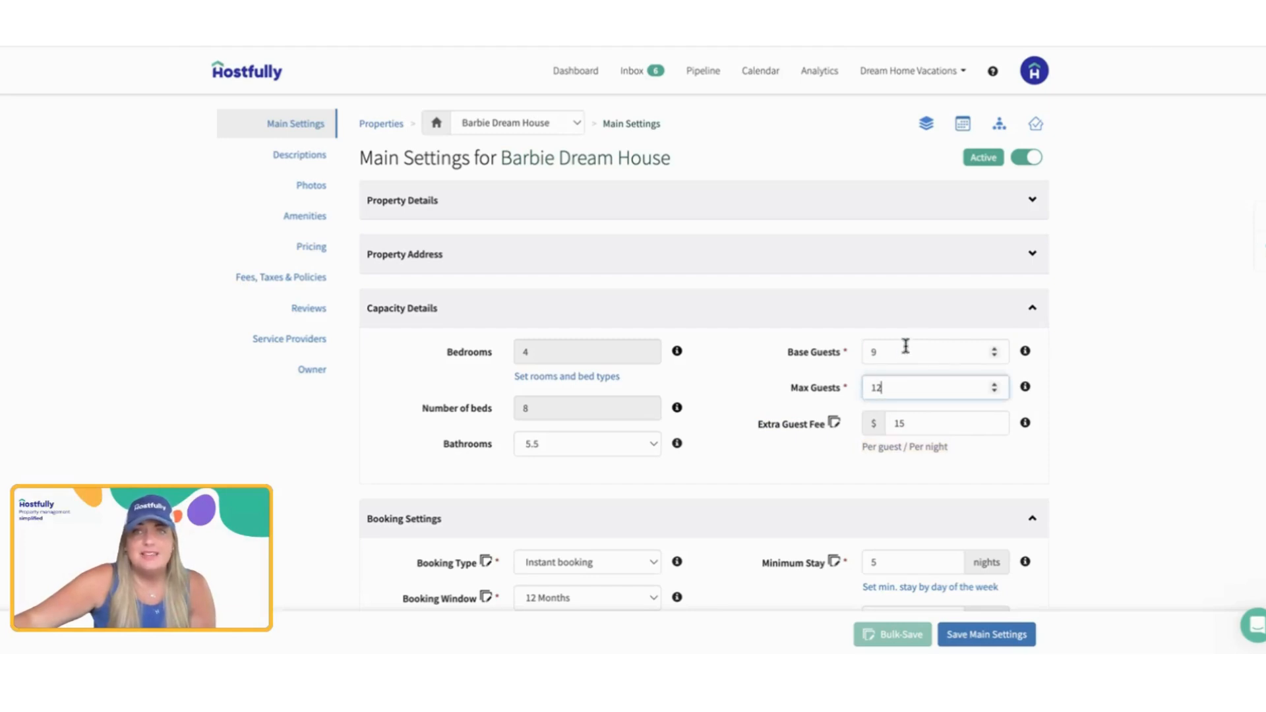
Step: Set Base Guests to 12 and collapse the Capacity Details section
drag(887, 348, 862, 346)
text(12)
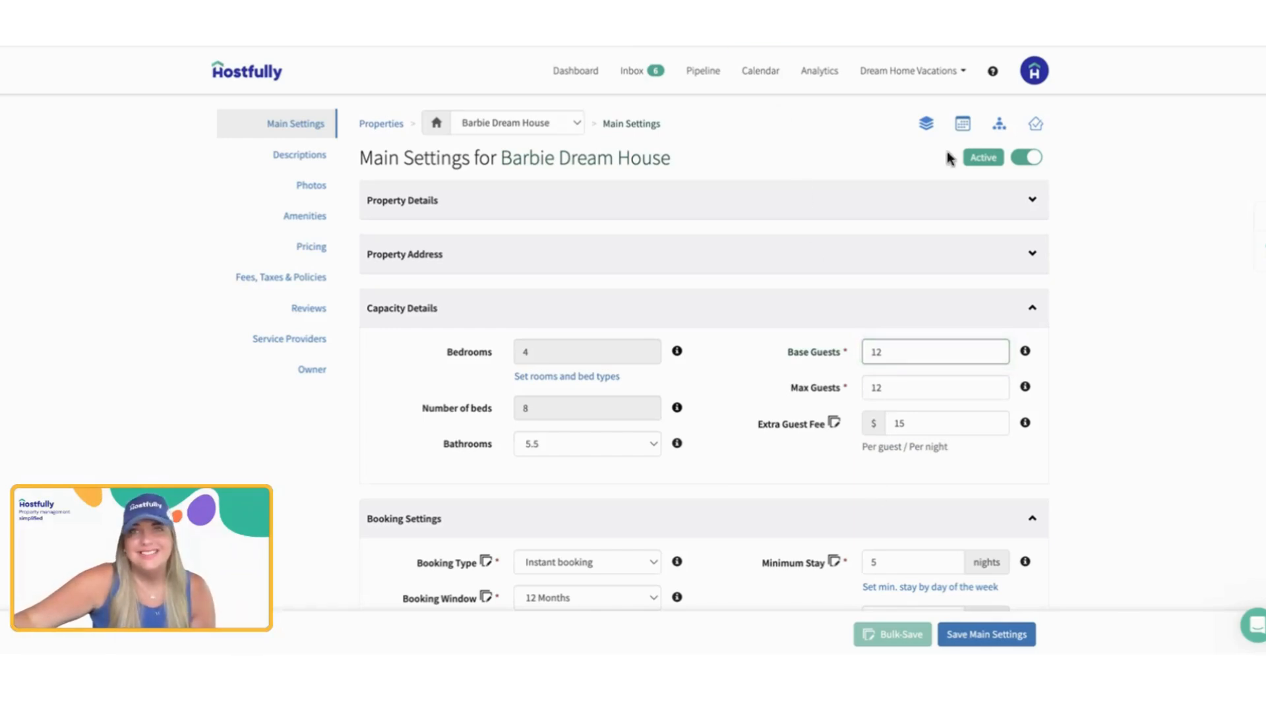
click(1033, 313)
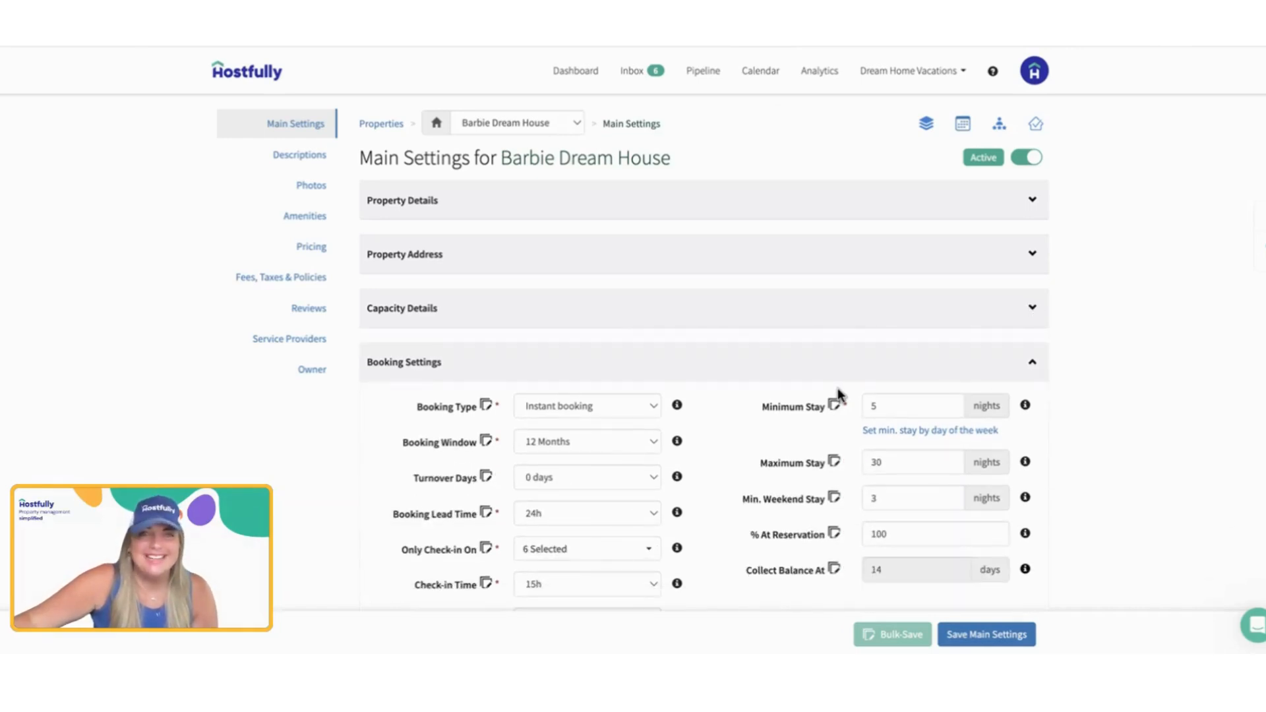
Step: Examine the Booking Type options and their help note in Booking Settings, choosing Instant booking
scroll(837, 394, down, 2)
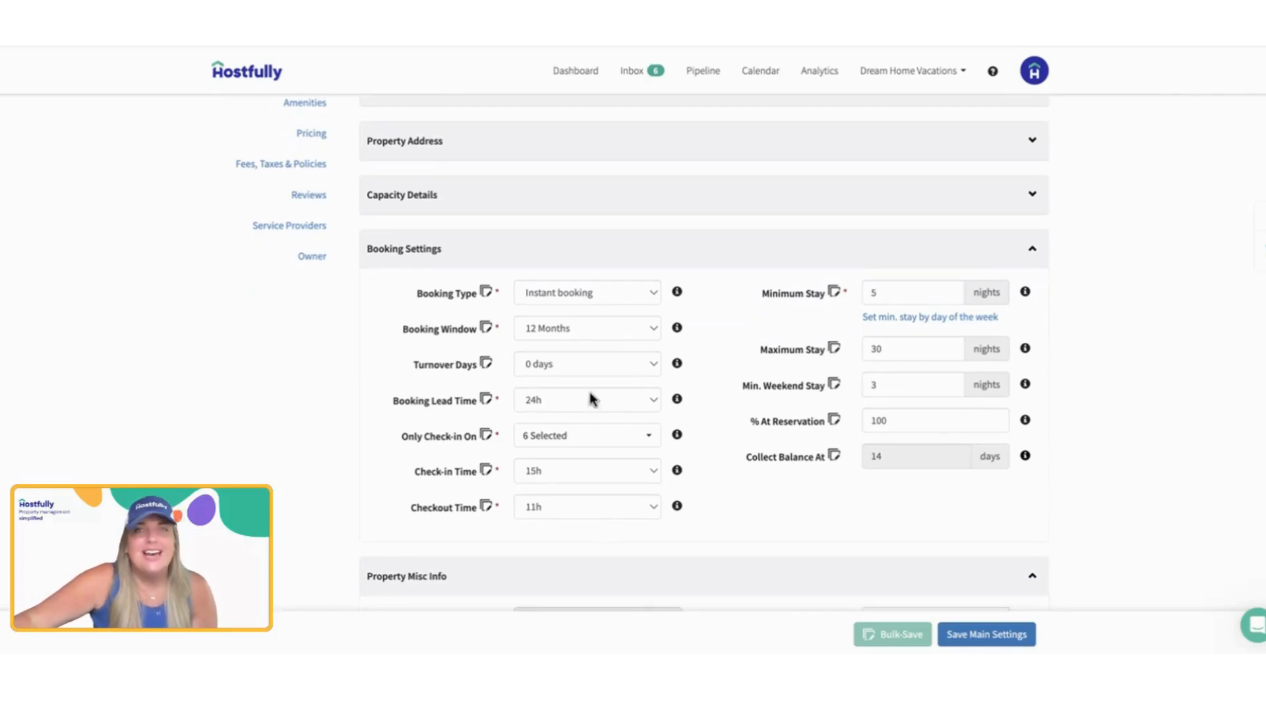
click(589, 294)
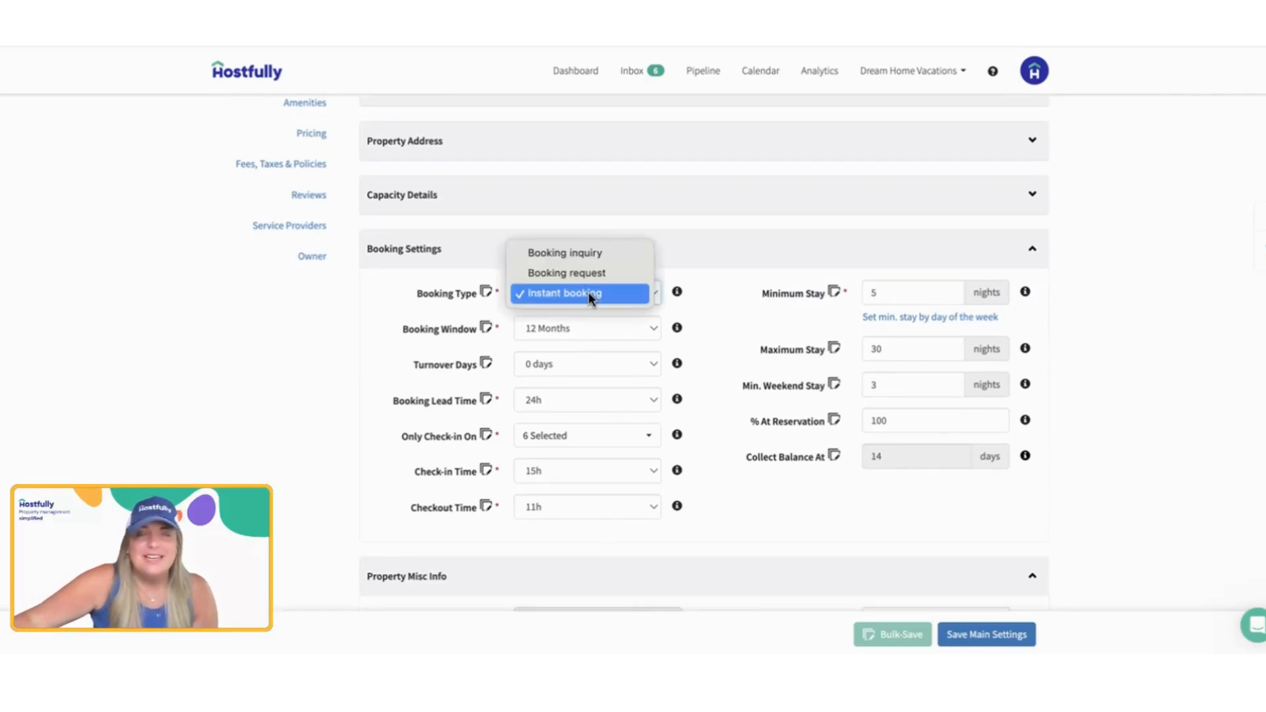
click(678, 294)
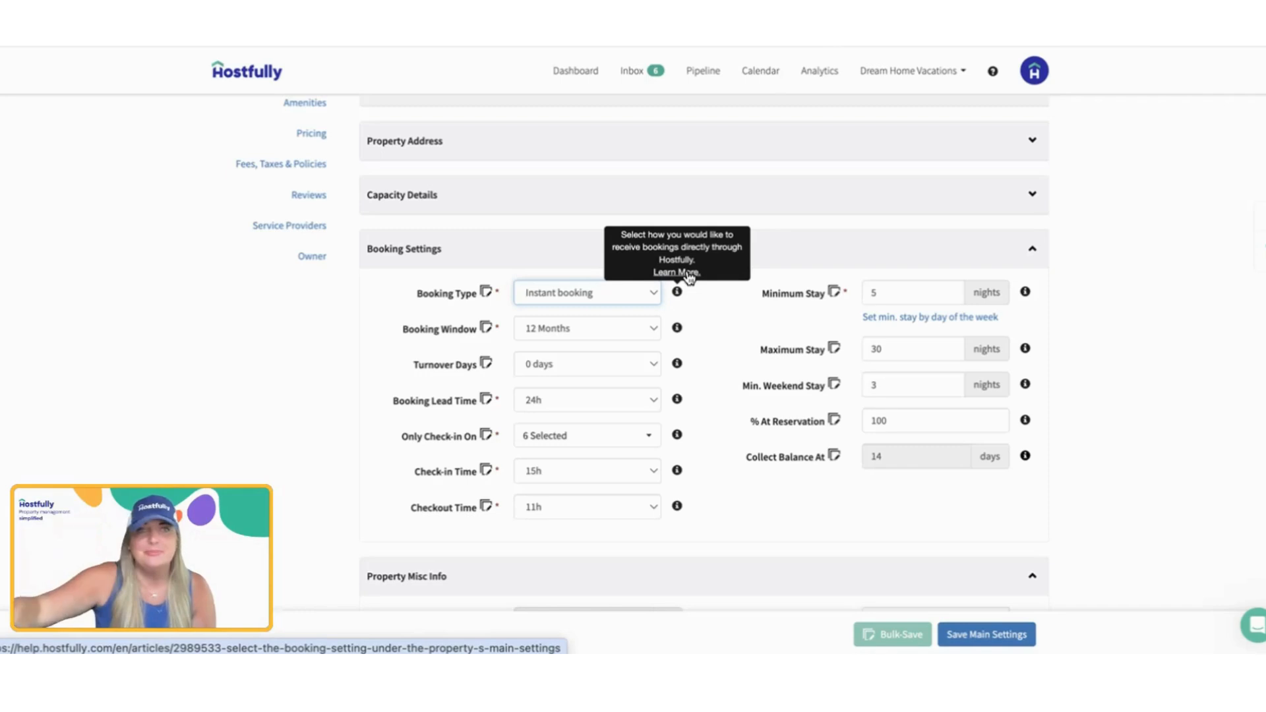
click(653, 294)
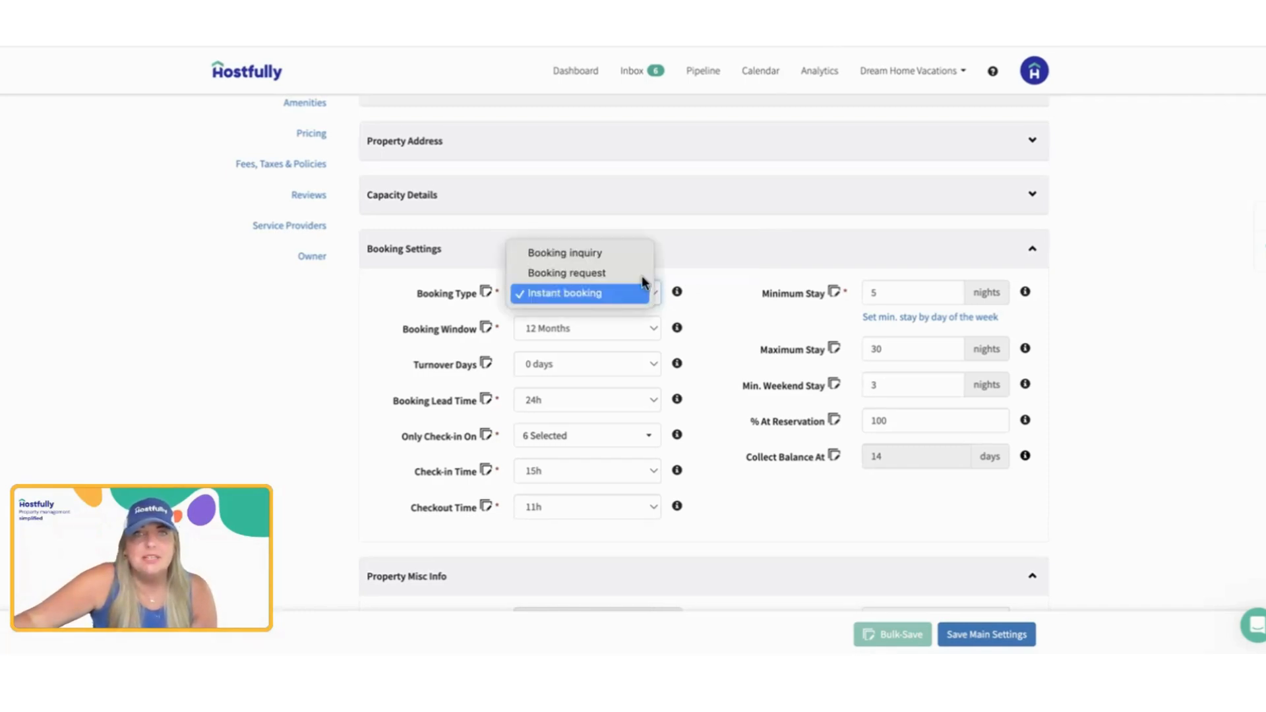
click(625, 292)
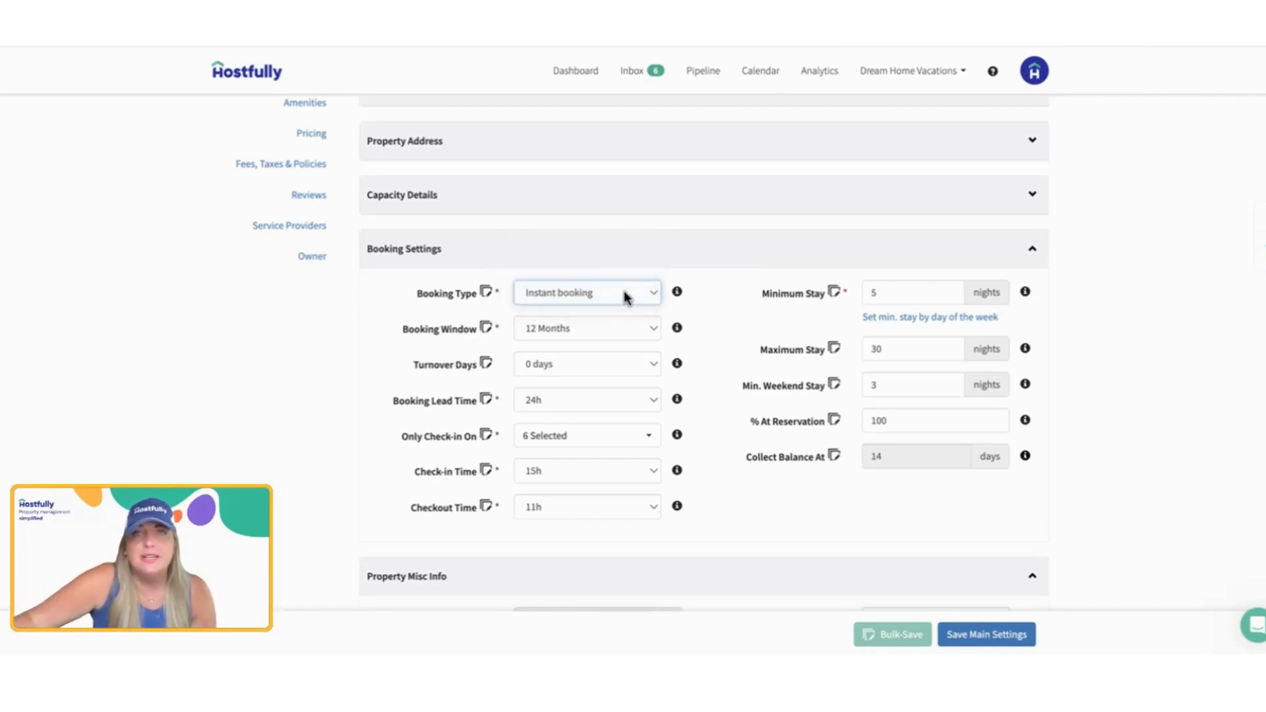
scroll(666, 429, down, 15)
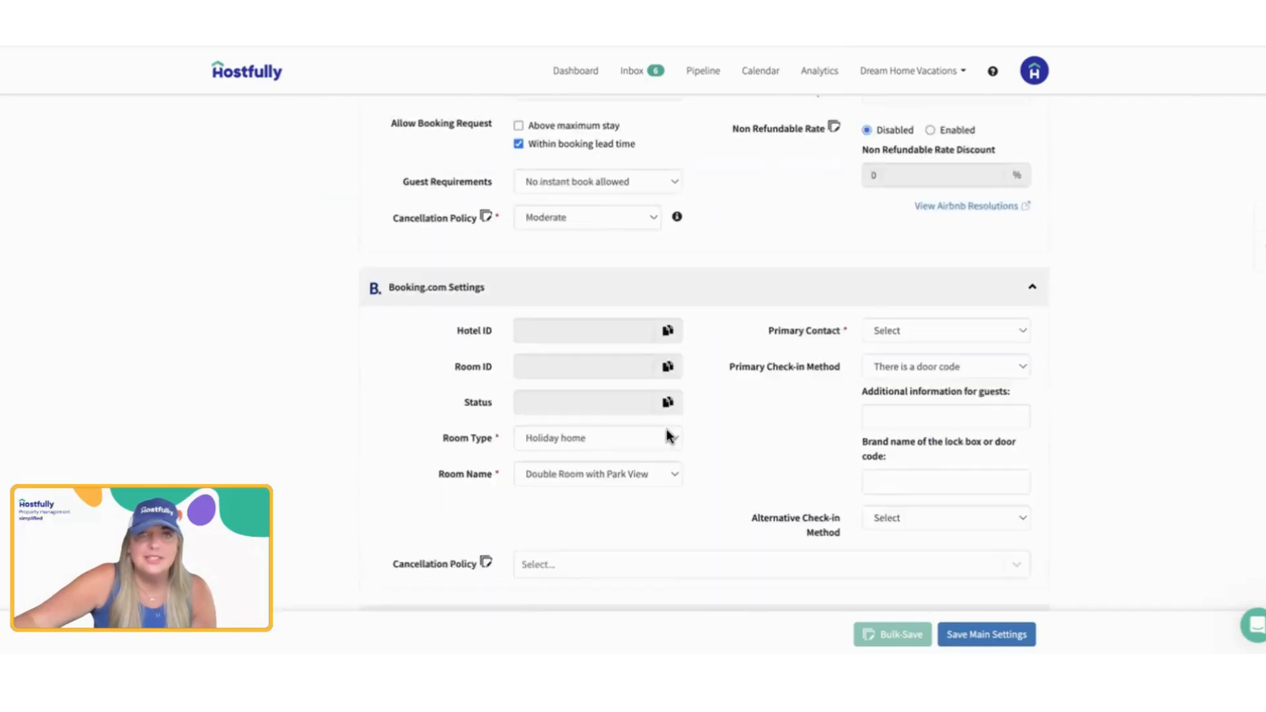
scroll(631, 302, up, 15)
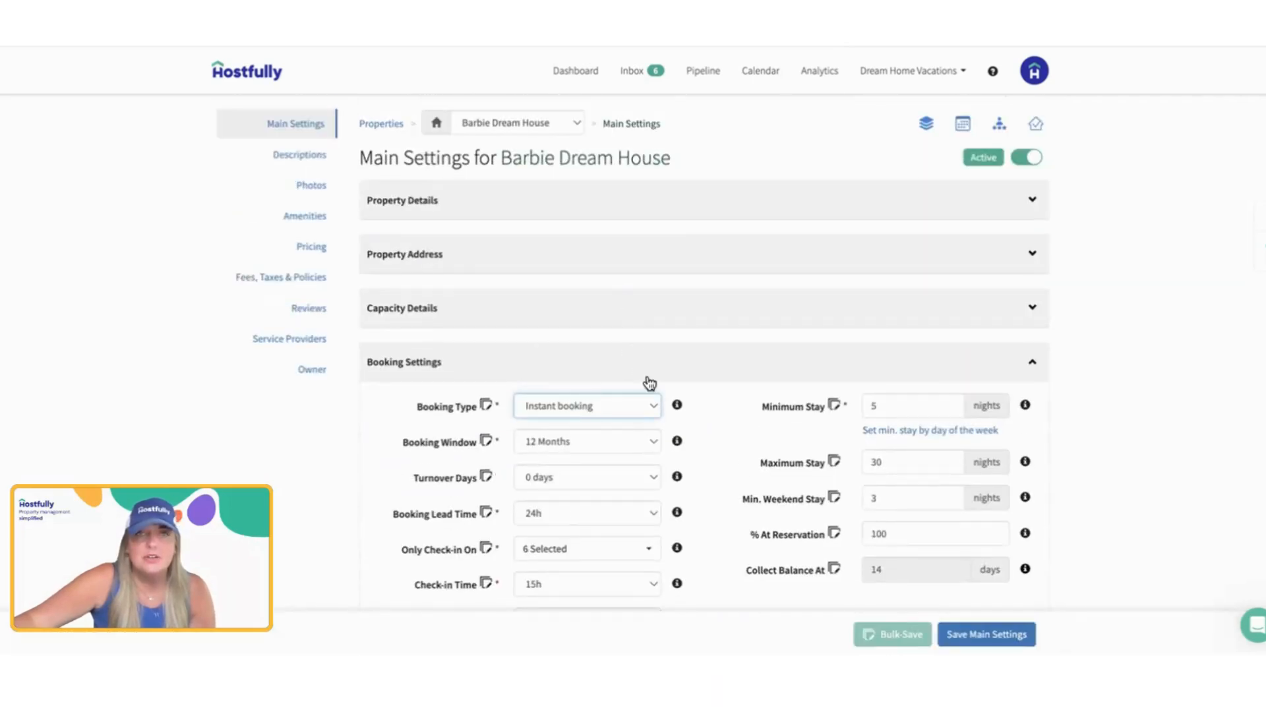
Step: Review the Booking Window and Turnover Days options, choosing 12 Months and 0 days
scroll(647, 382, down, 2)
click(581, 321)
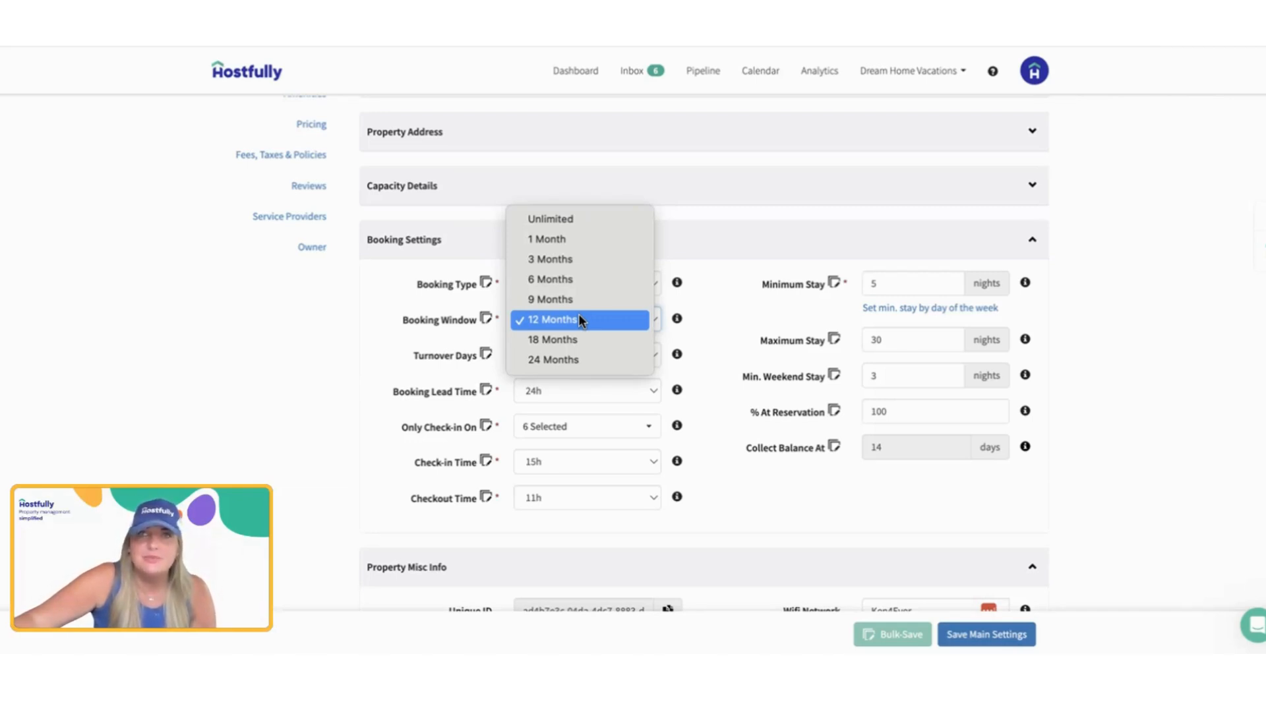
click(581, 321)
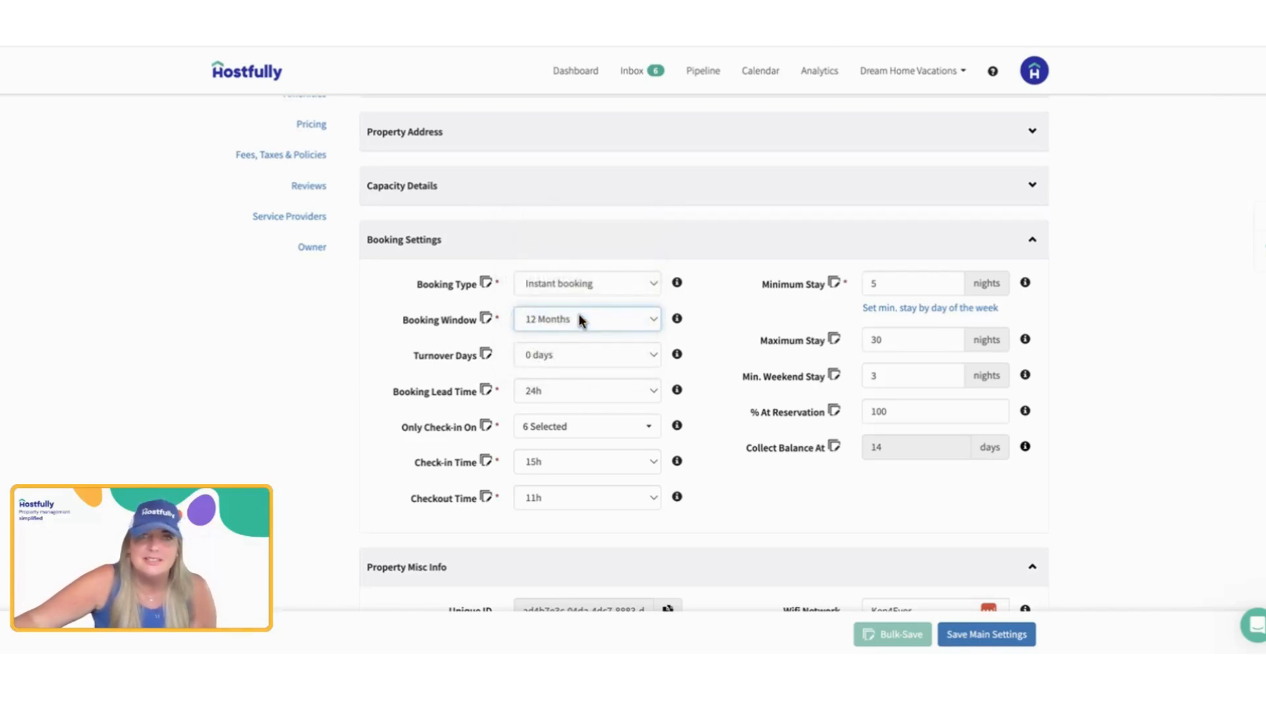
click(577, 363)
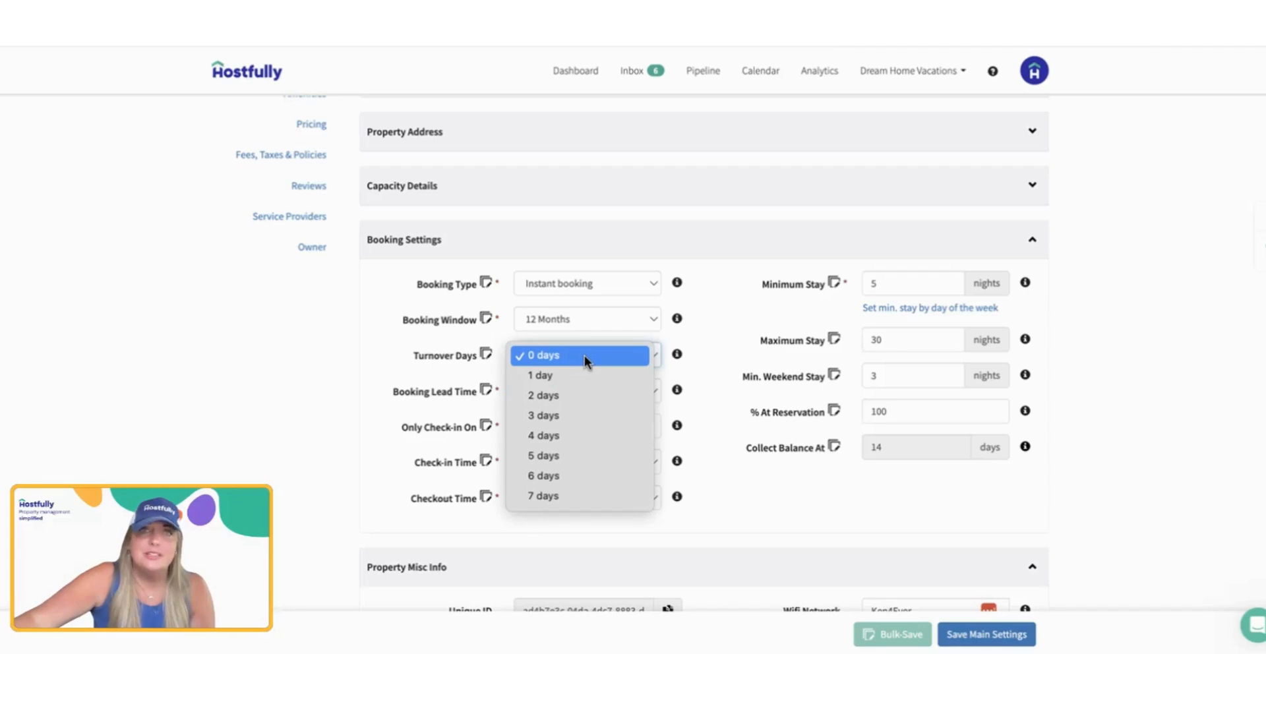
click(585, 357)
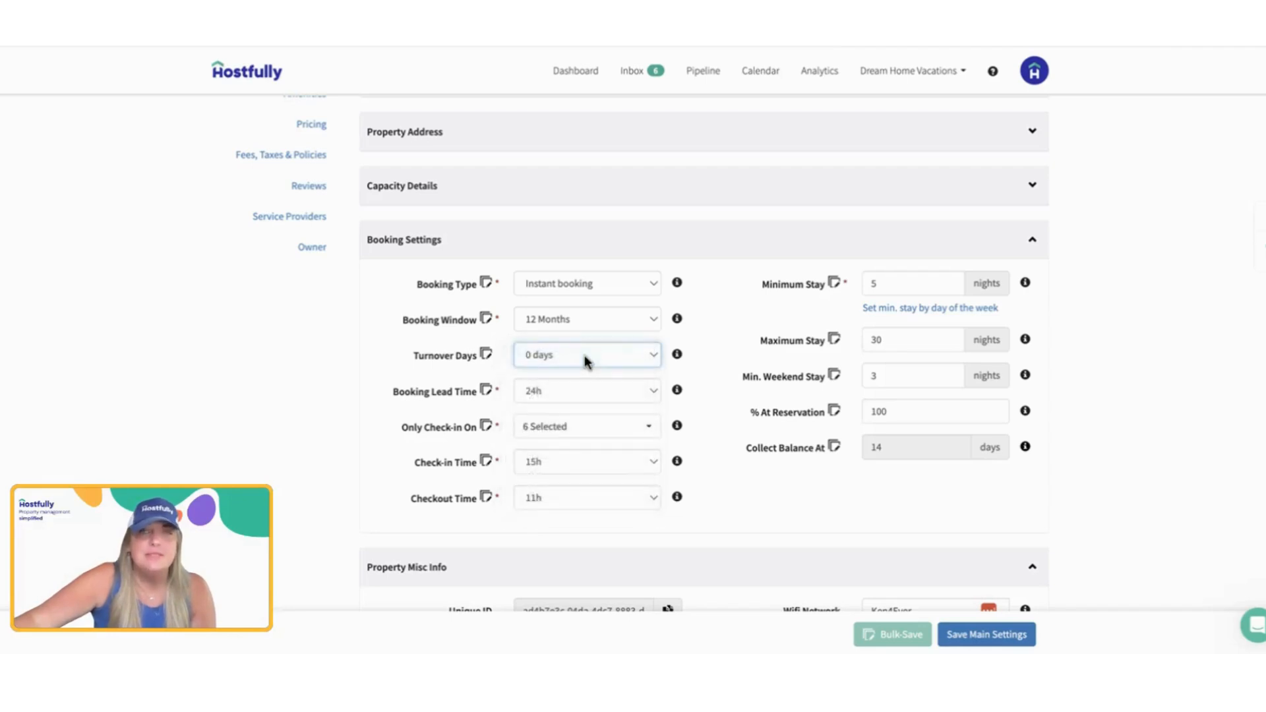
Step: Look through the available Booking Lead Time values and set the lead time to -3h
click(583, 394)
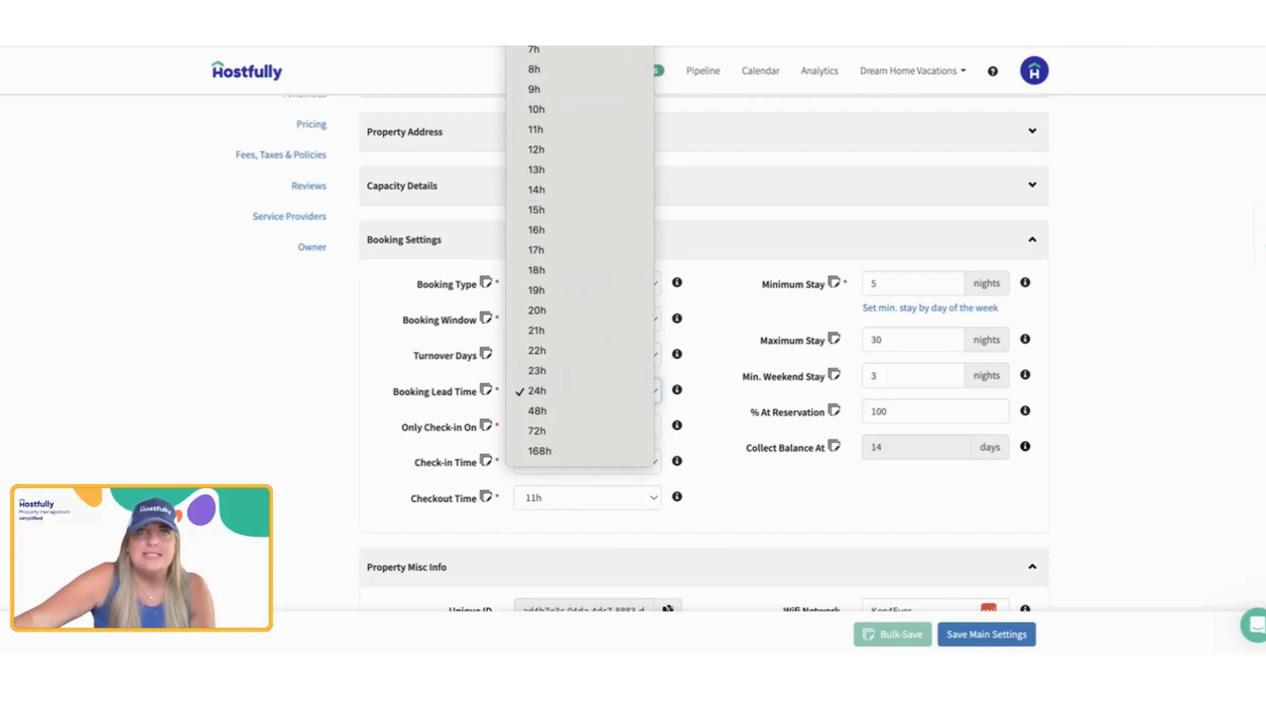
scroll(612, 69, up, 5)
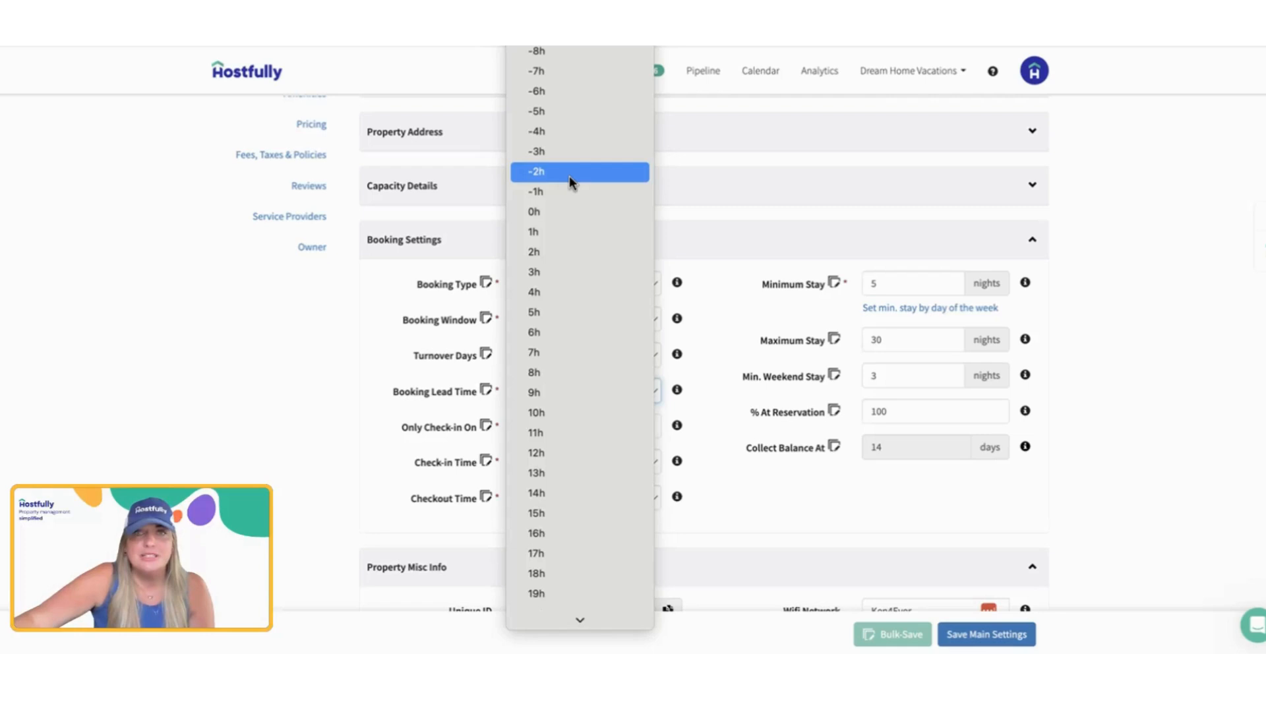
scroll(571, 232, down, 3)
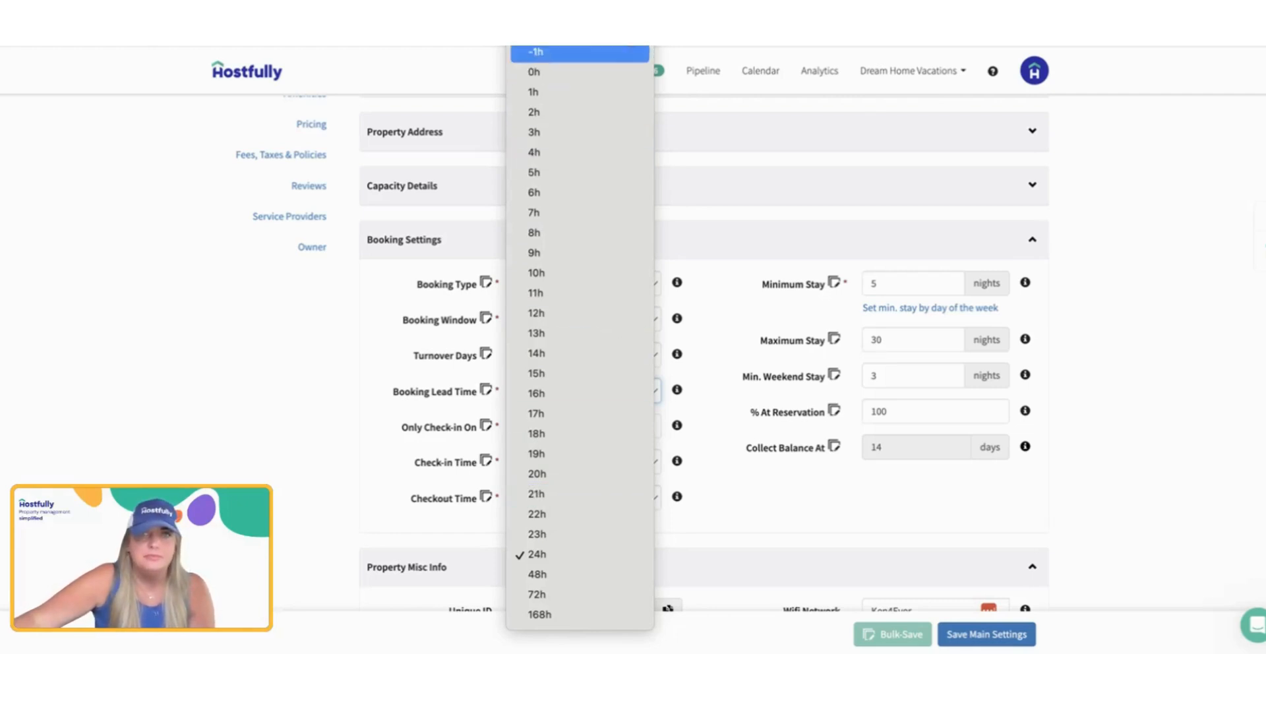
click(581, 12)
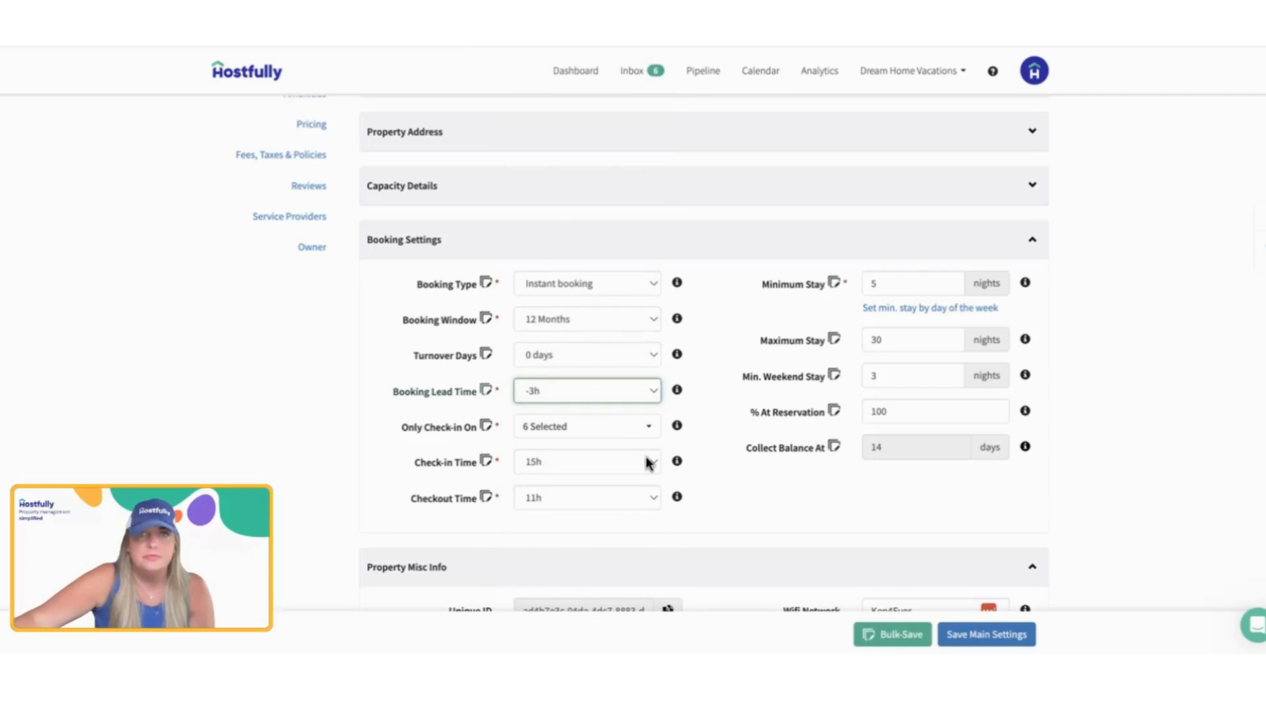
Step: Review the weekdays allowed for check-in and the Check-in Time options, choosing 15h
click(607, 439)
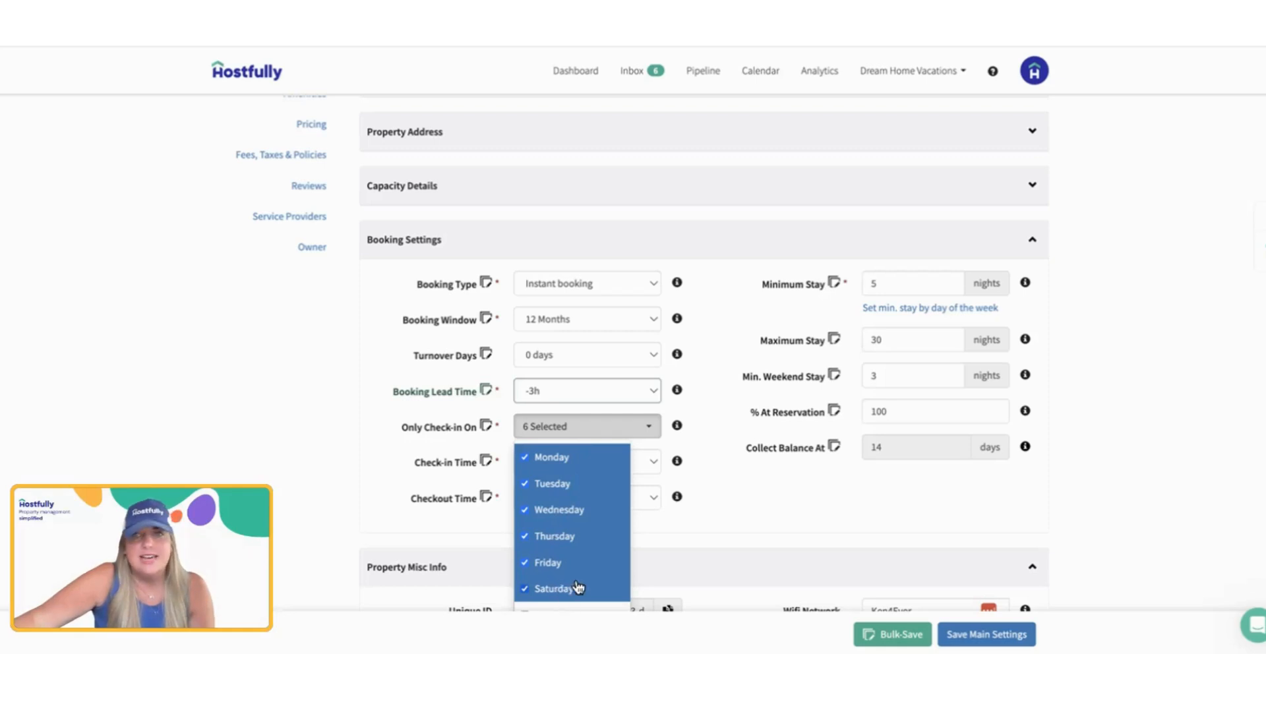
scroll(577, 587, down, 2)
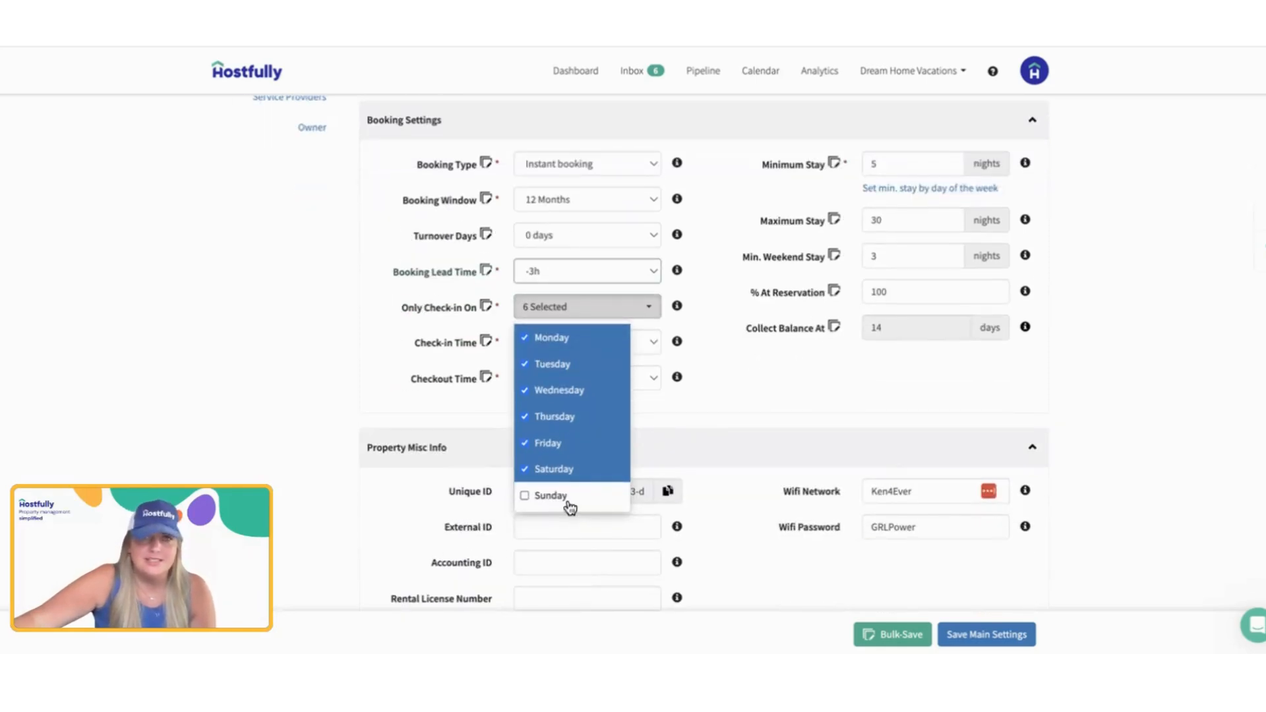
click(683, 435)
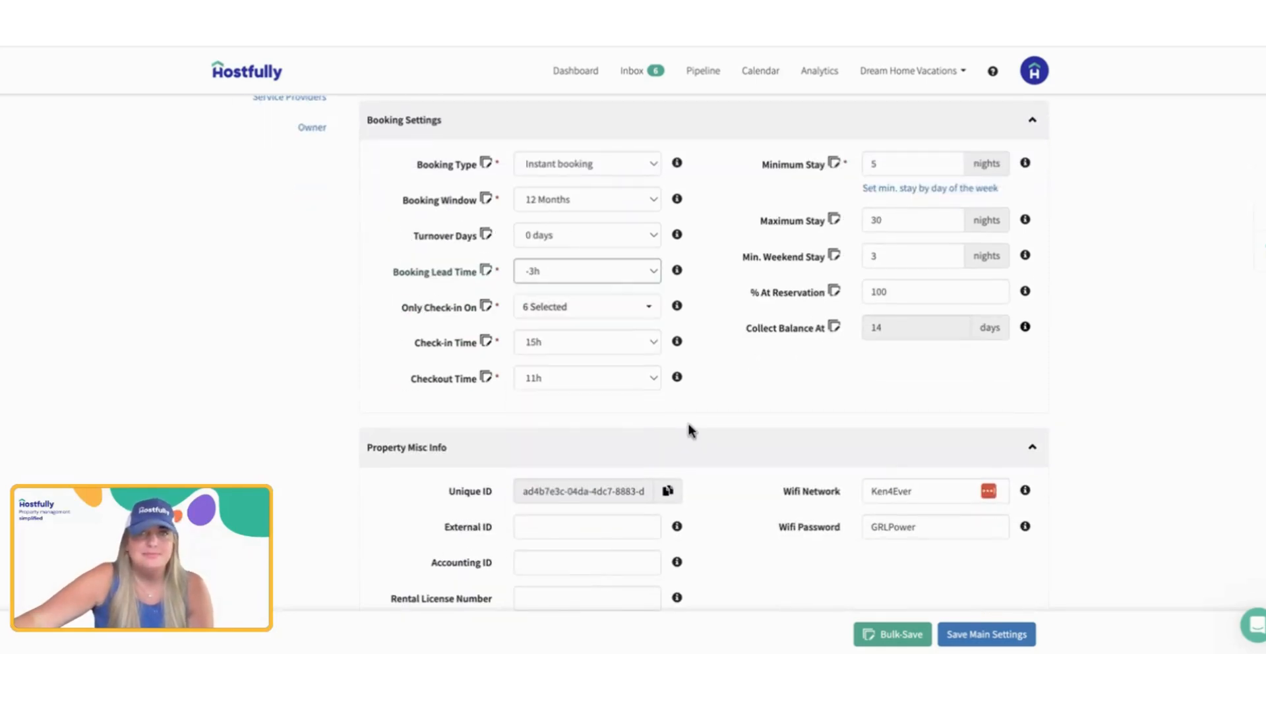
click(616, 339)
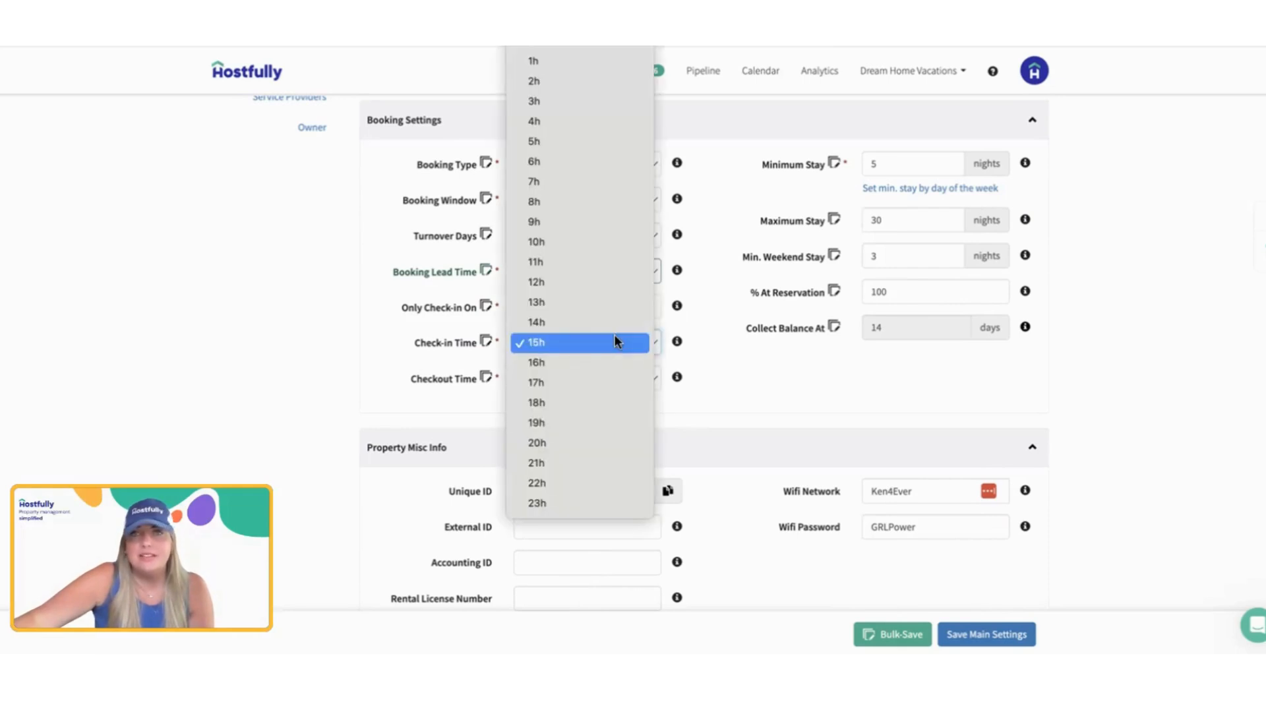
click(615, 337)
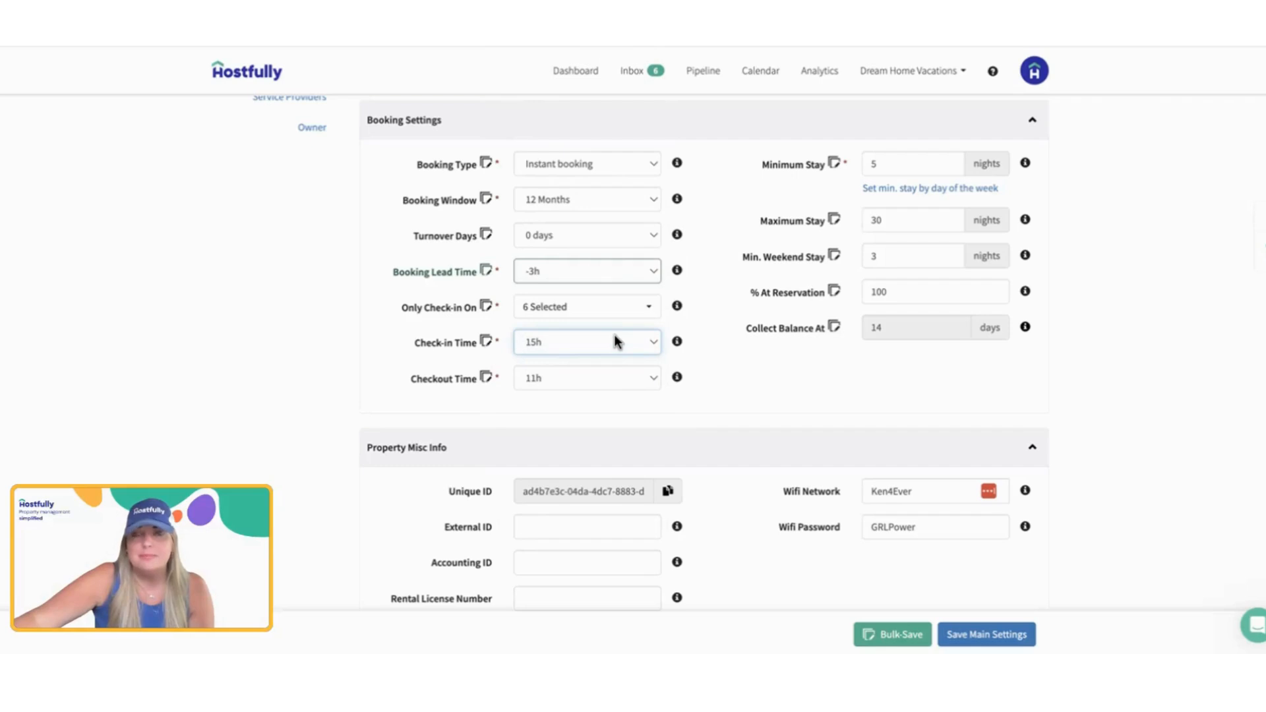
mouse_move(678, 344)
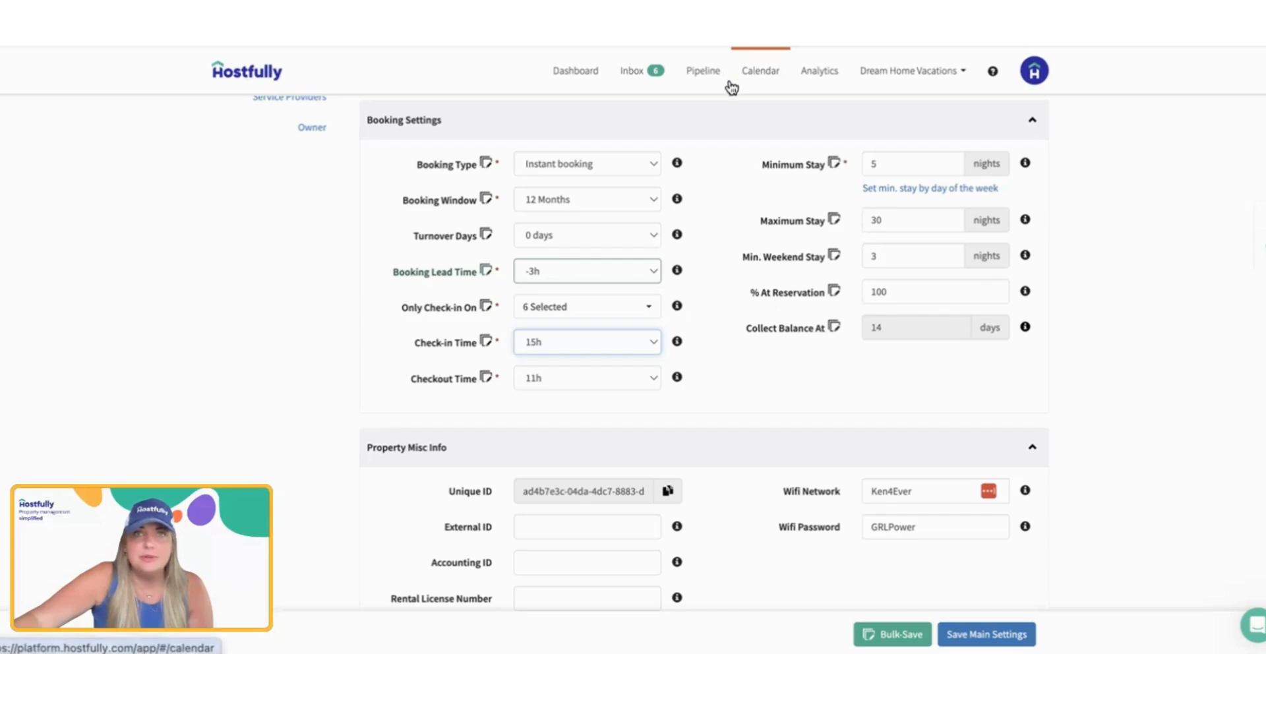
Step: Set the % At Reservation to 50 in Booking Settings and check the Collect Balance At value
scroll(783, 223, down, 1)
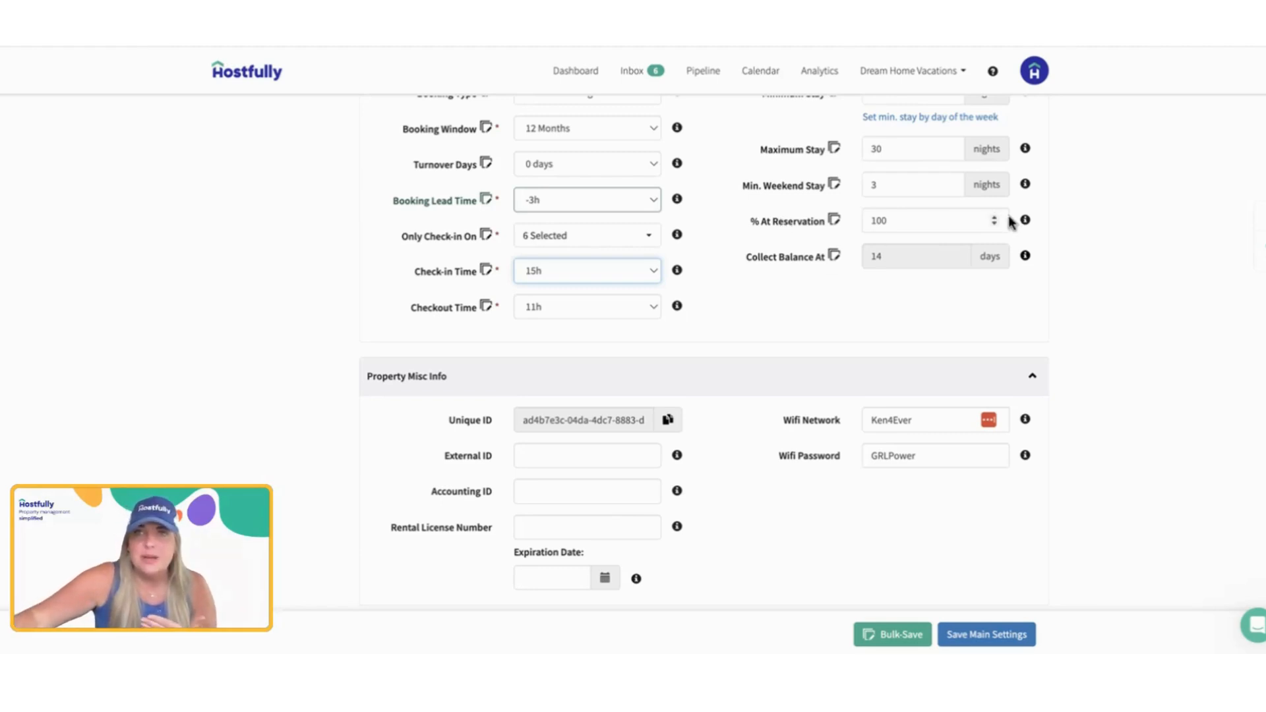
mouse_move(1026, 223)
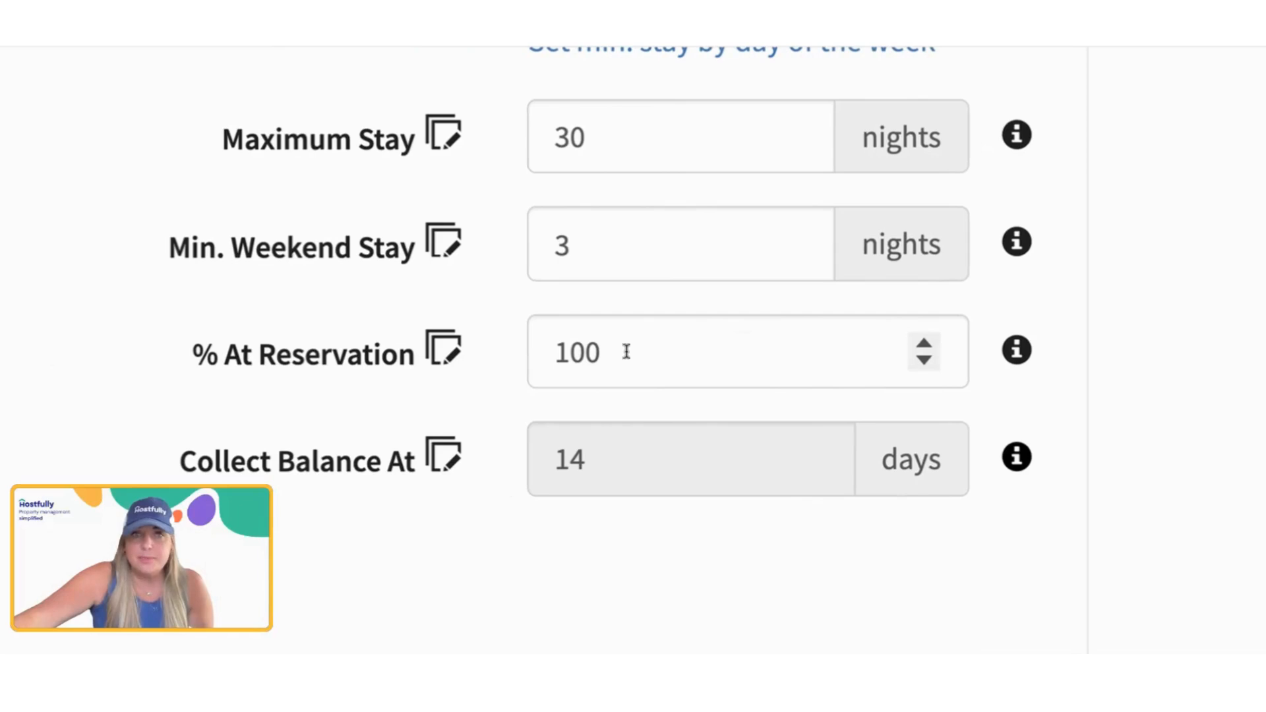
scroll(626, 351, down, 2)
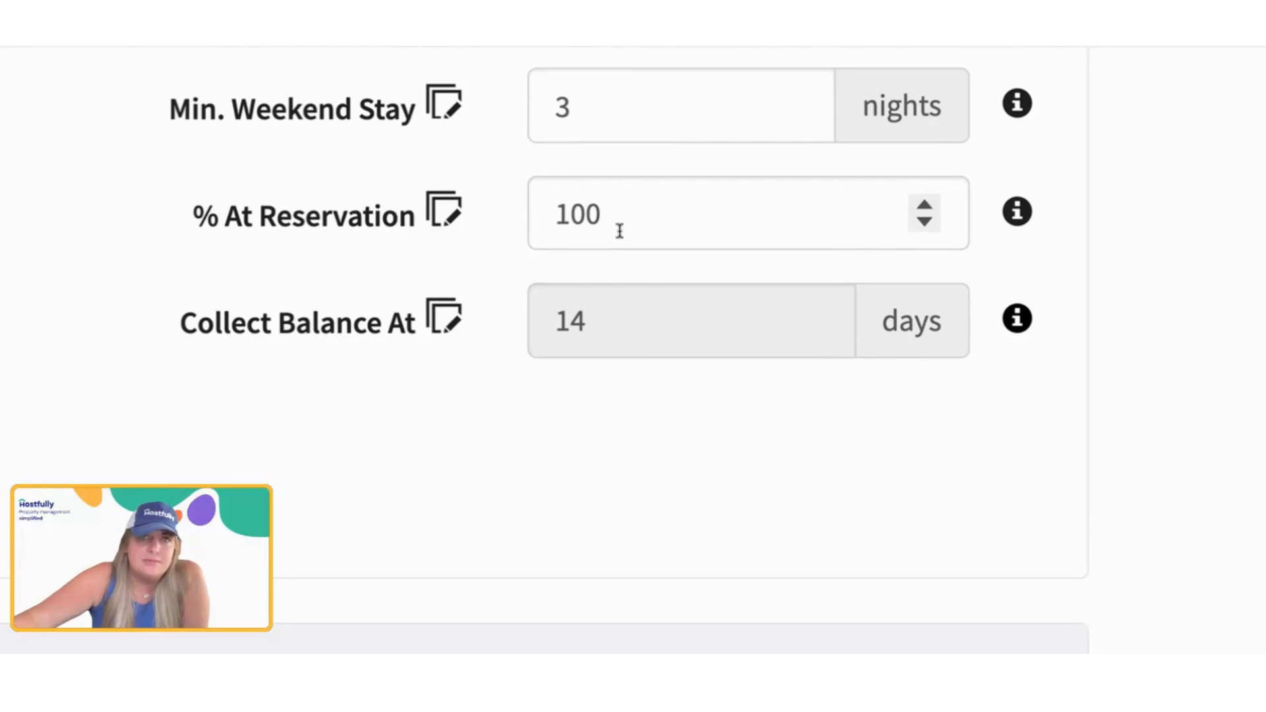
drag(620, 231, 558, 230)
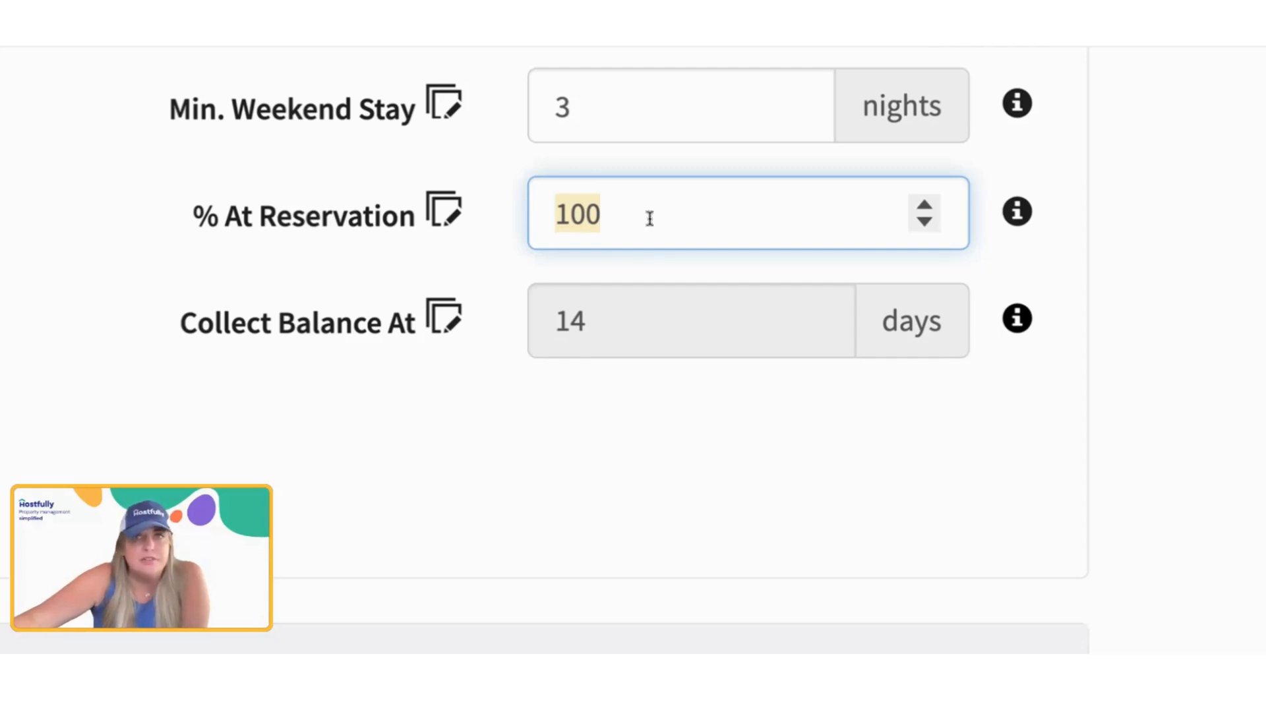
text(50)
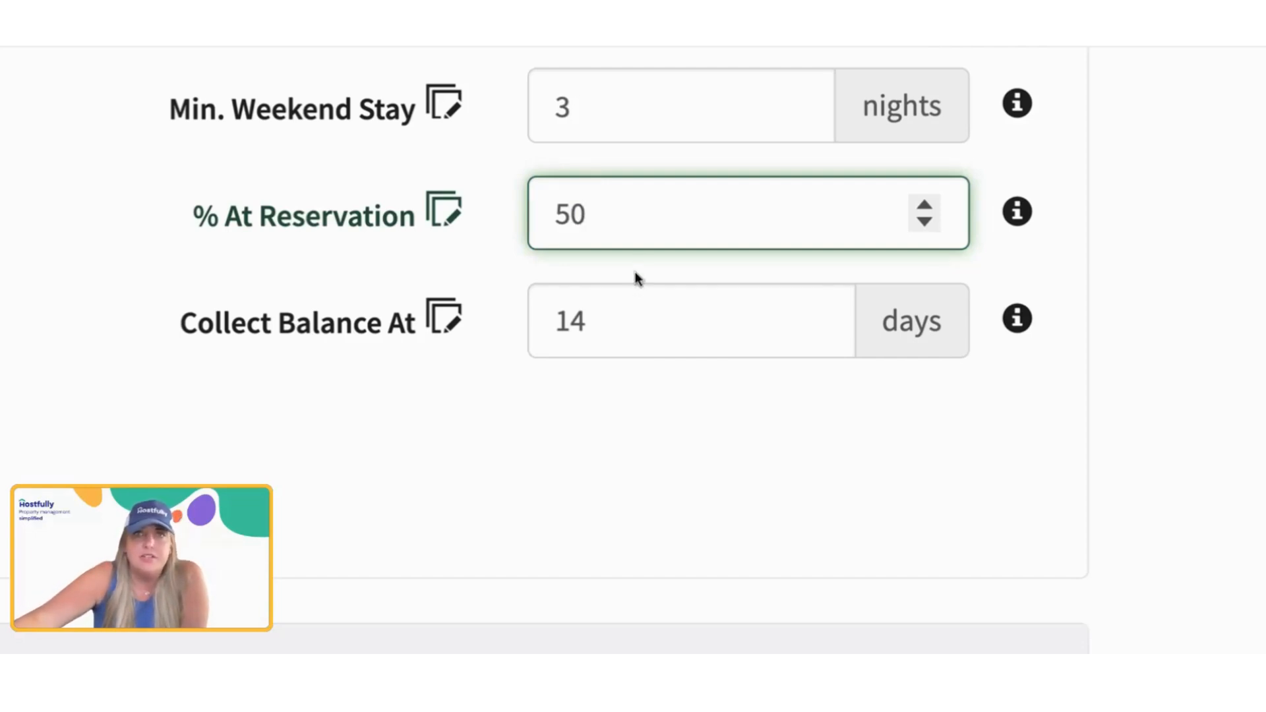
drag(582, 320, 506, 307)
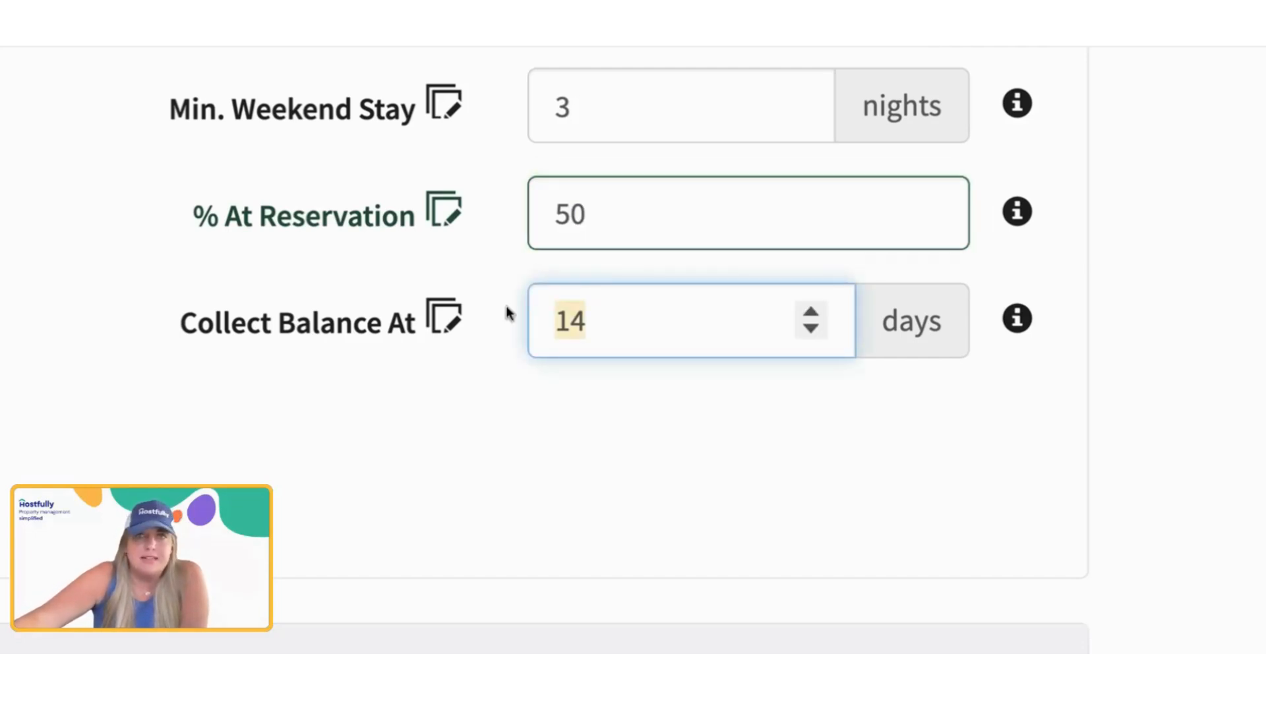
click(602, 375)
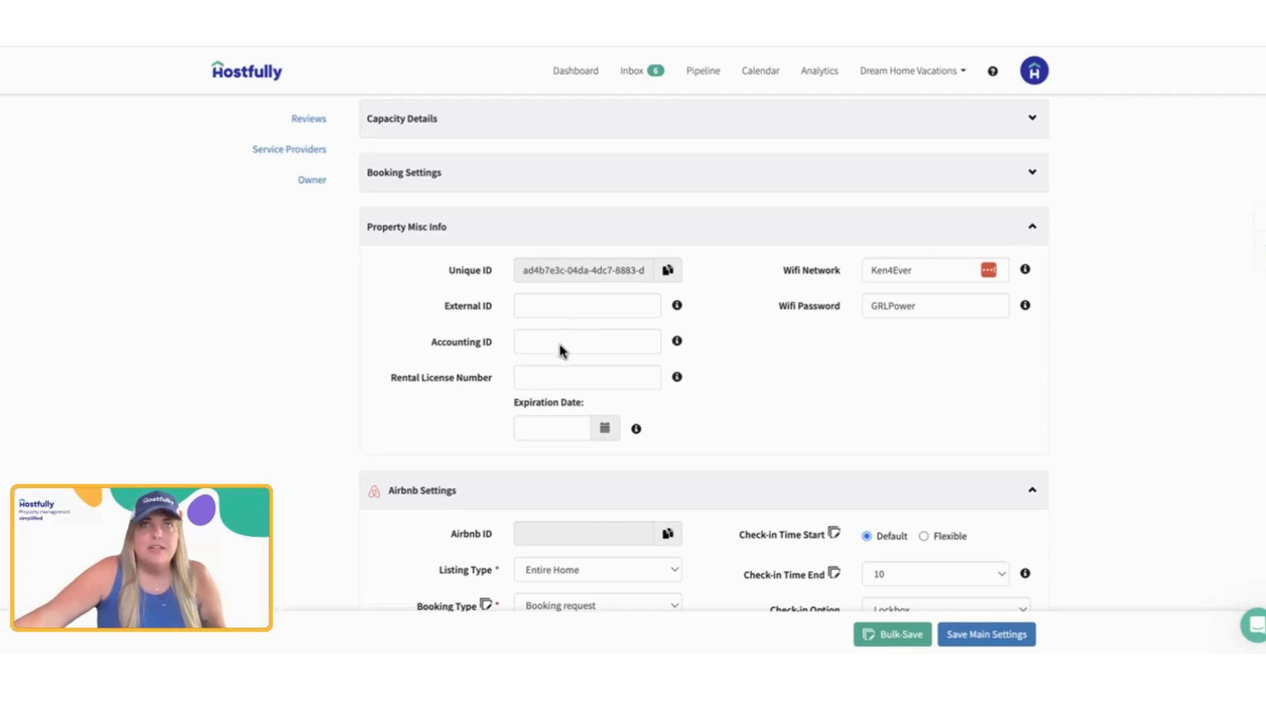
Step: Check the Rental License Number field in Property Misc Info and collapse that section
click(540, 377)
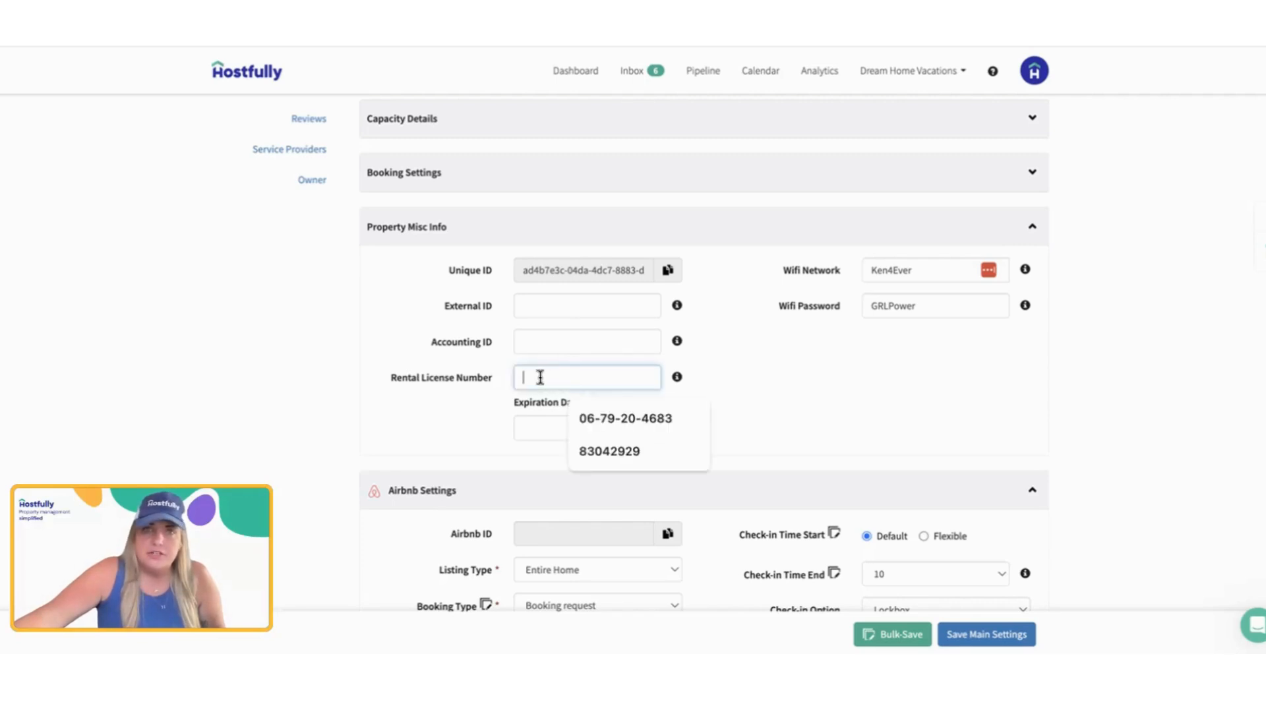
click(491, 399)
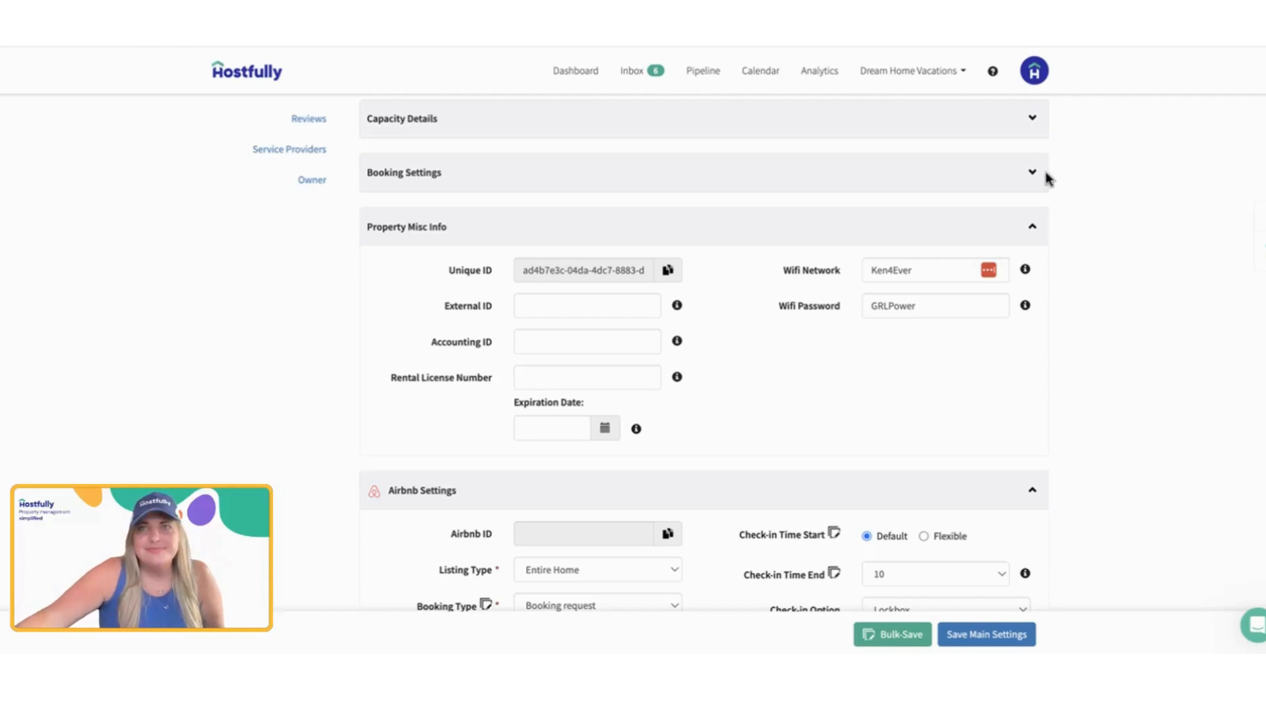
click(1031, 227)
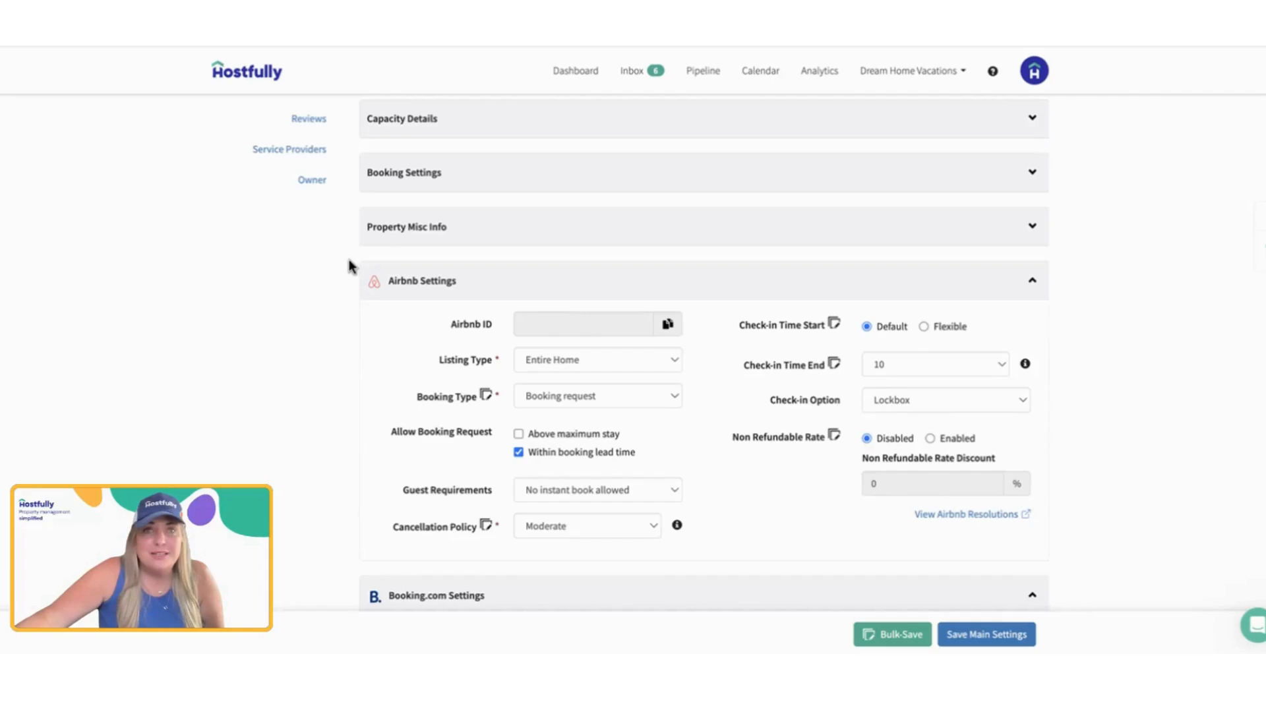
Step: Look through the Listing Type and Booking Type options in Airbnb Settings
scroll(540, 171, up, 3)
scroll(510, 243, down, 6)
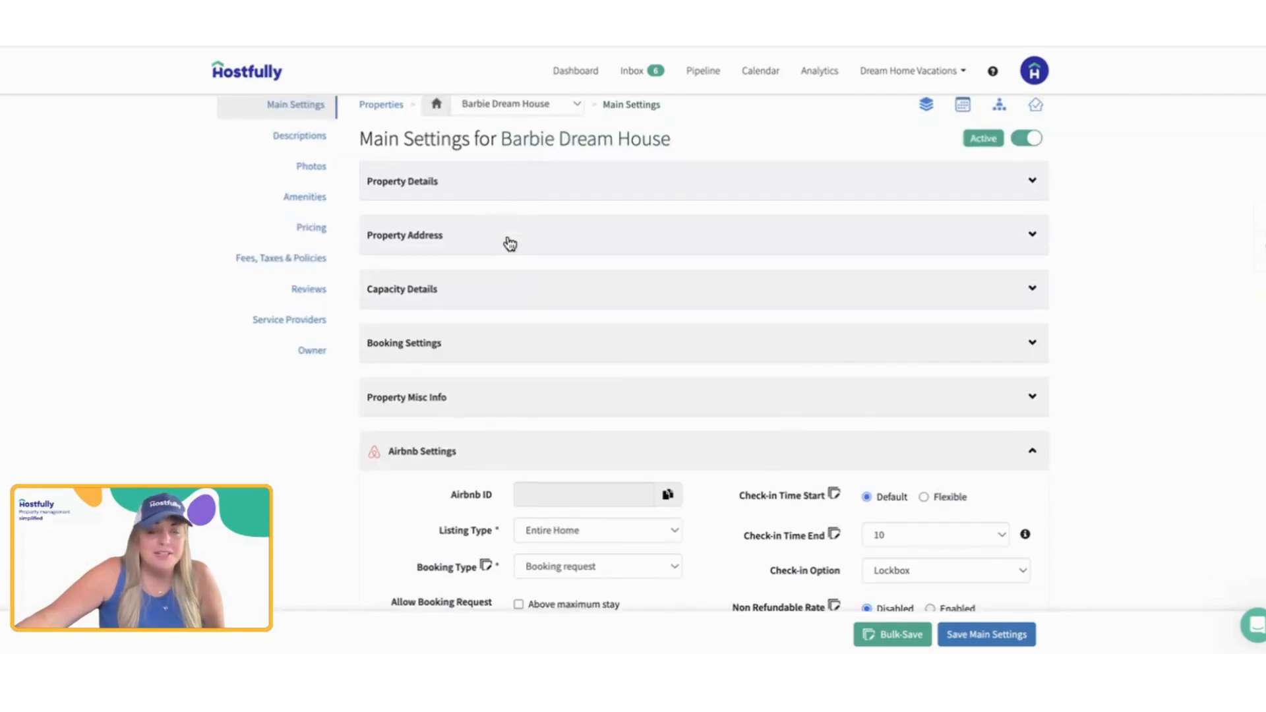
scroll(509, 242, up, 4)
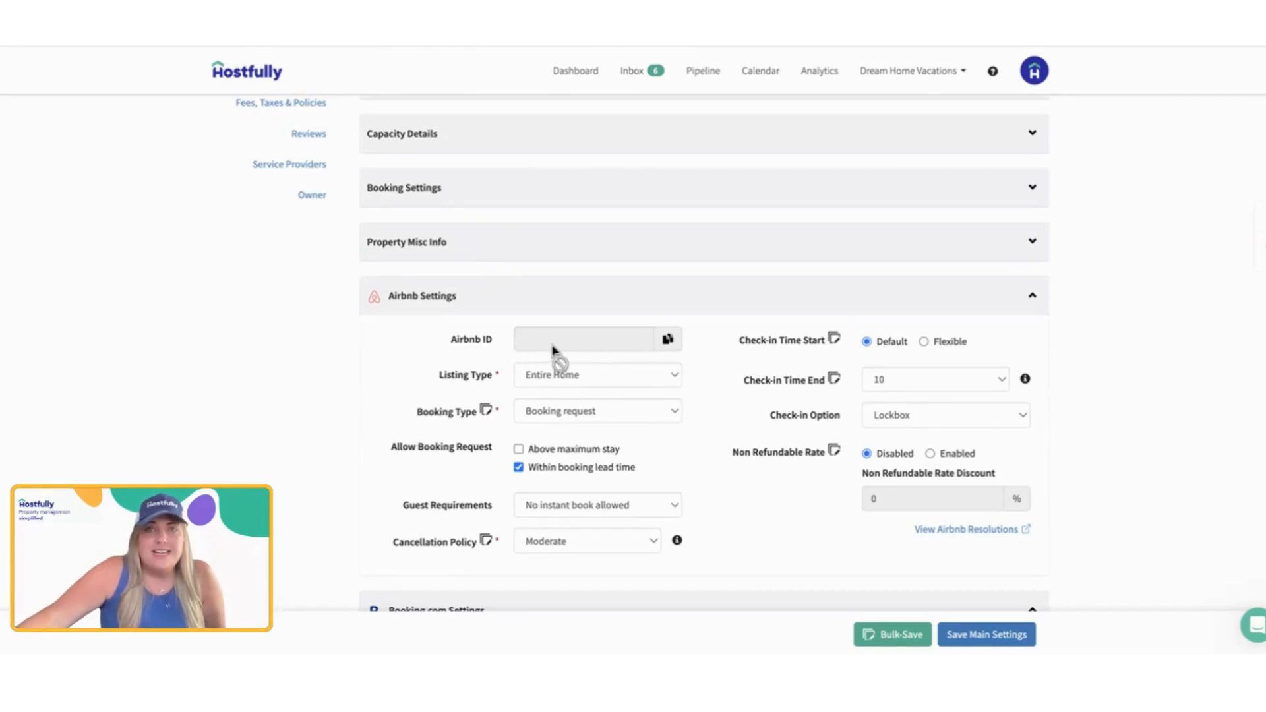
scroll(620, 455, down, 2)
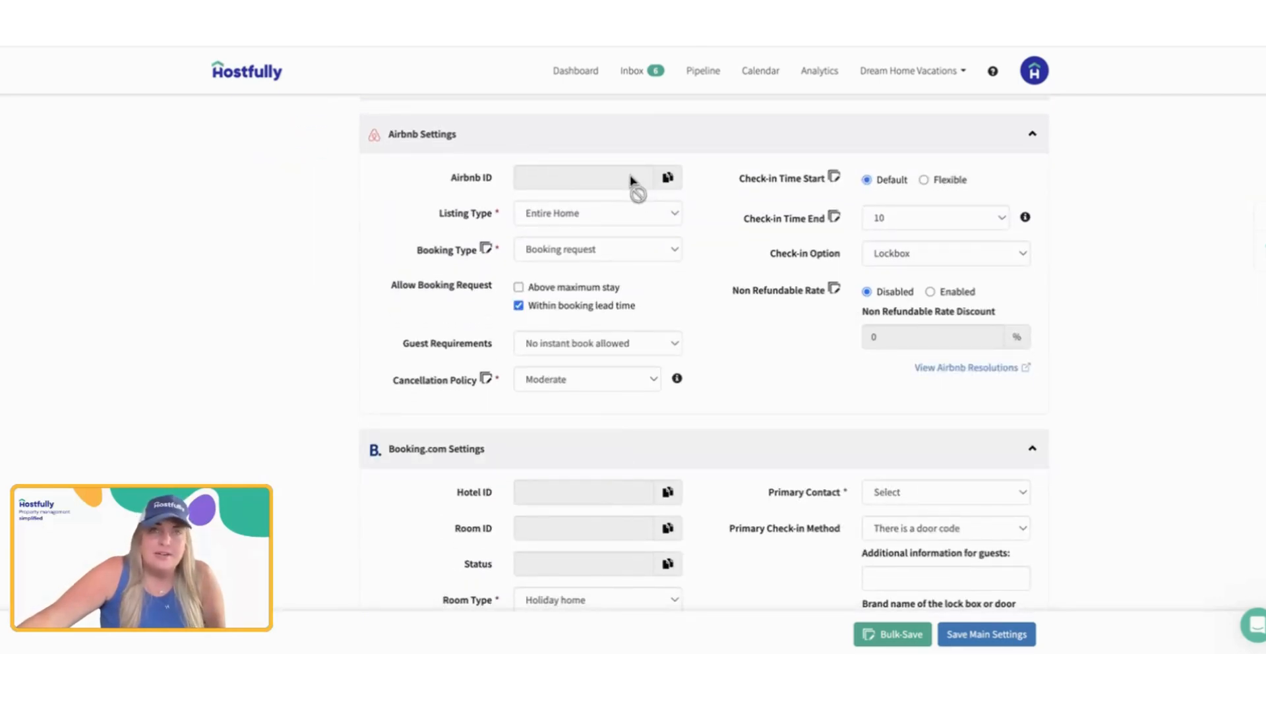
click(621, 219)
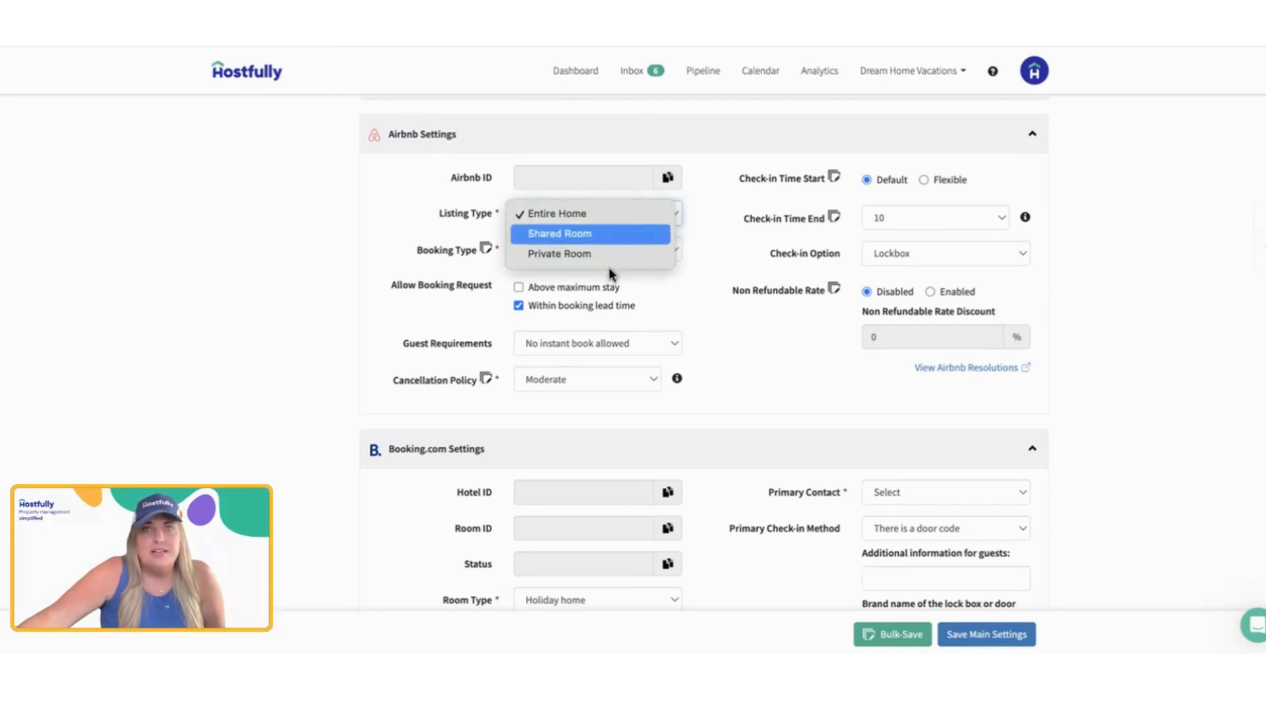
click(604, 271)
click(560, 258)
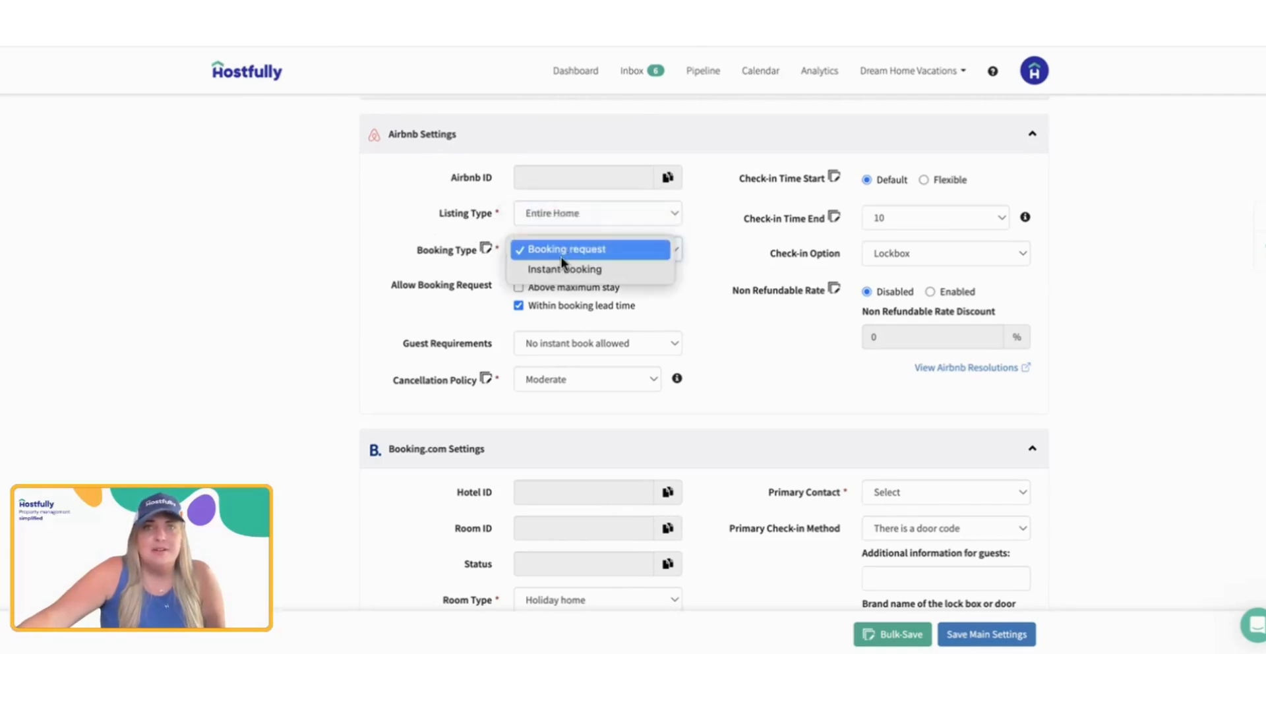
click(418, 294)
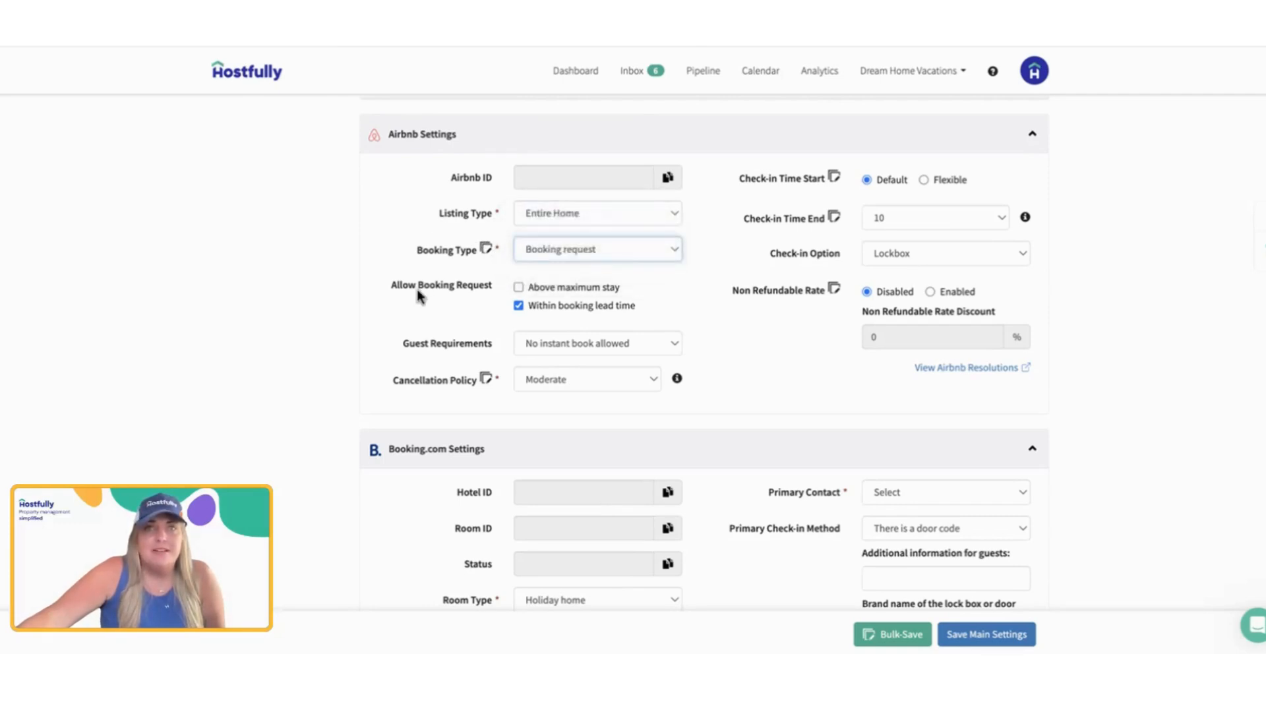
Step: Allow Airbnb booking requests above the maximum stay and set the Airbnb Booking Type to Instant booking
click(537, 291)
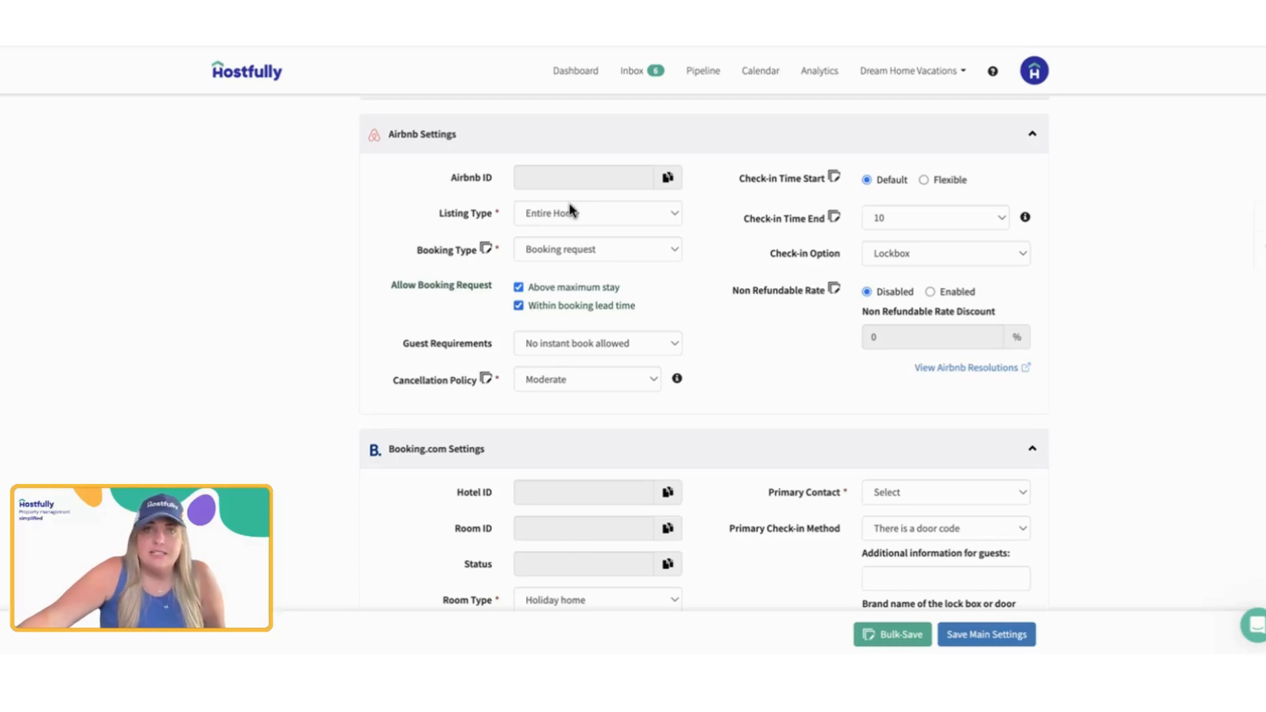
click(568, 246)
click(569, 270)
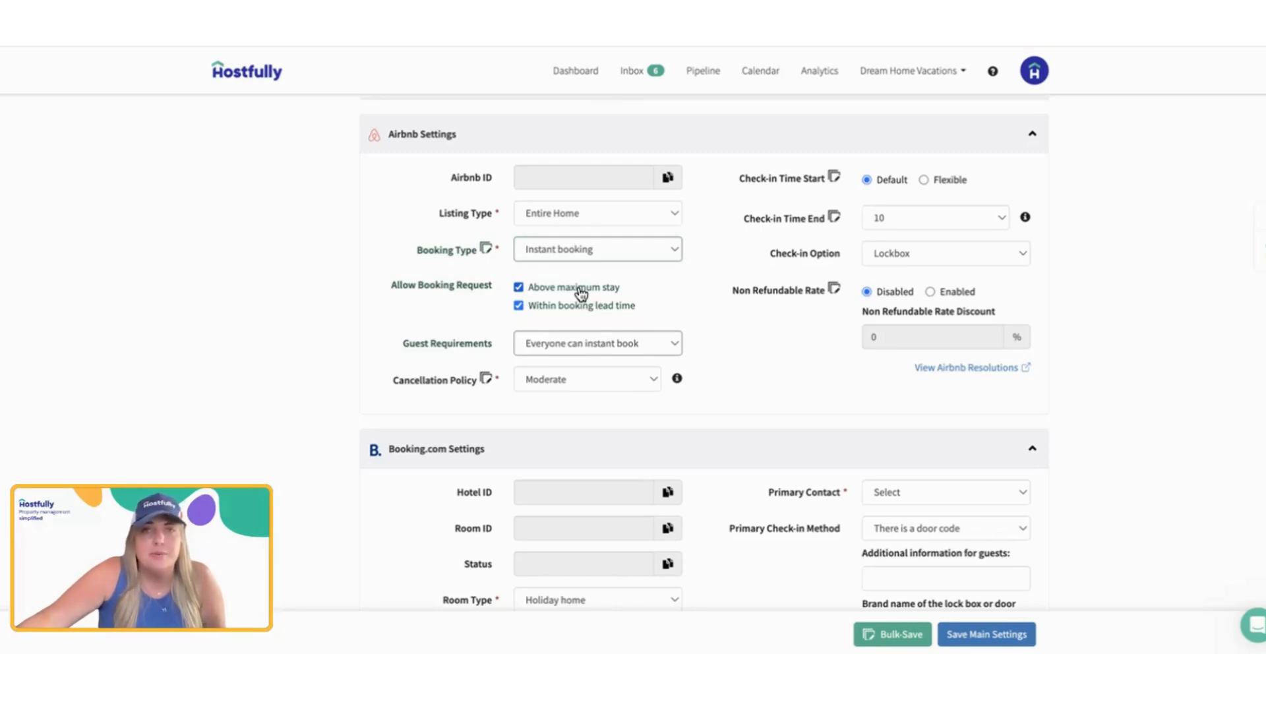
Step: Review the available Airbnb Guest Requirements and Cancellation Policy options
click(580, 349)
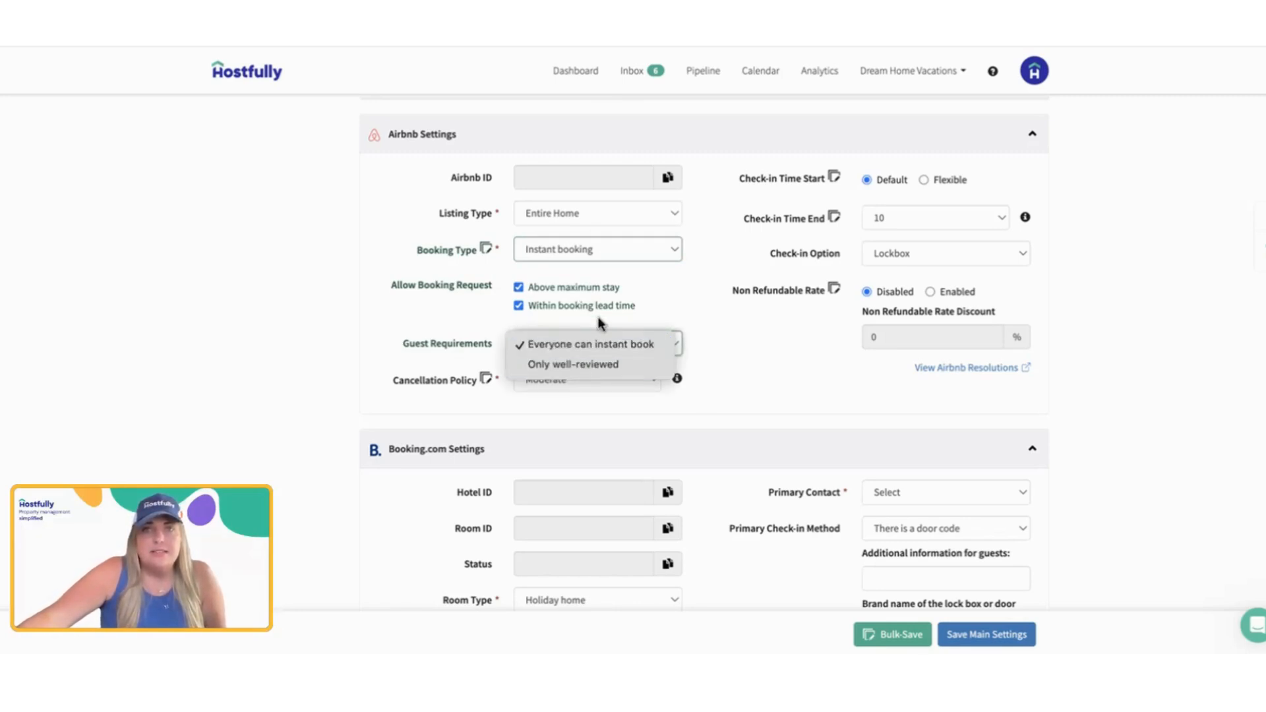
click(653, 317)
click(591, 380)
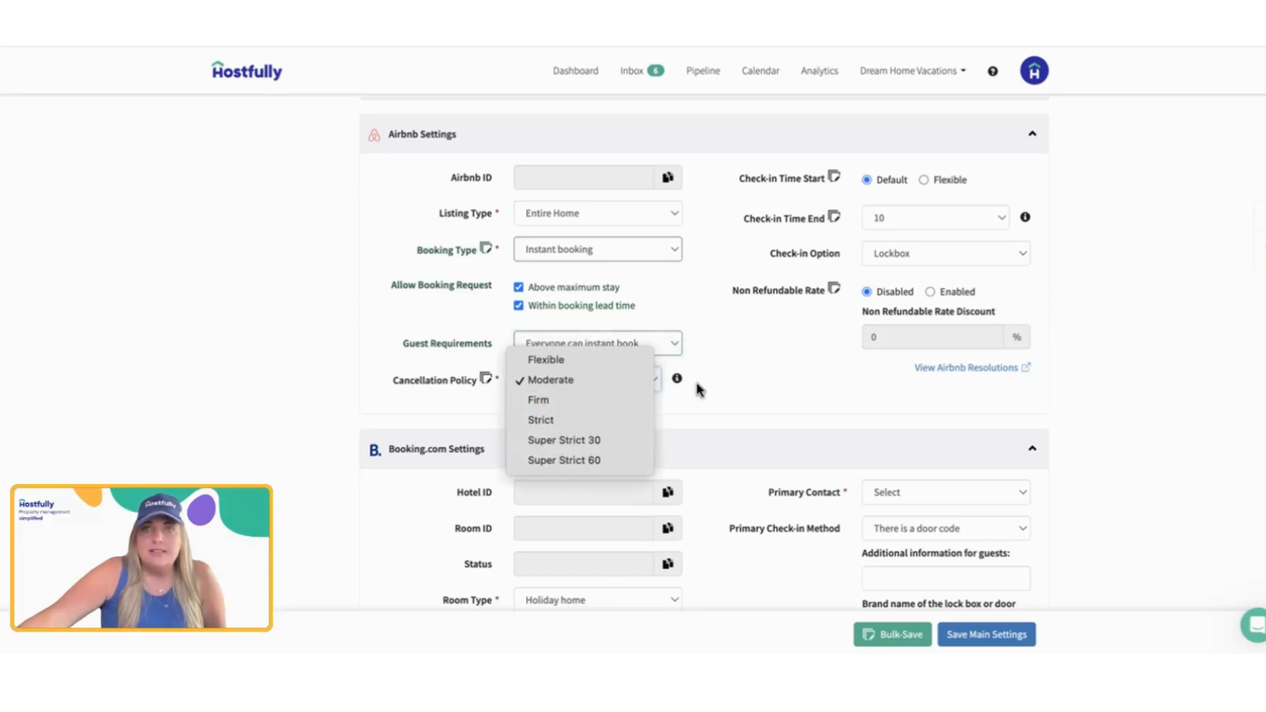
click(791, 318)
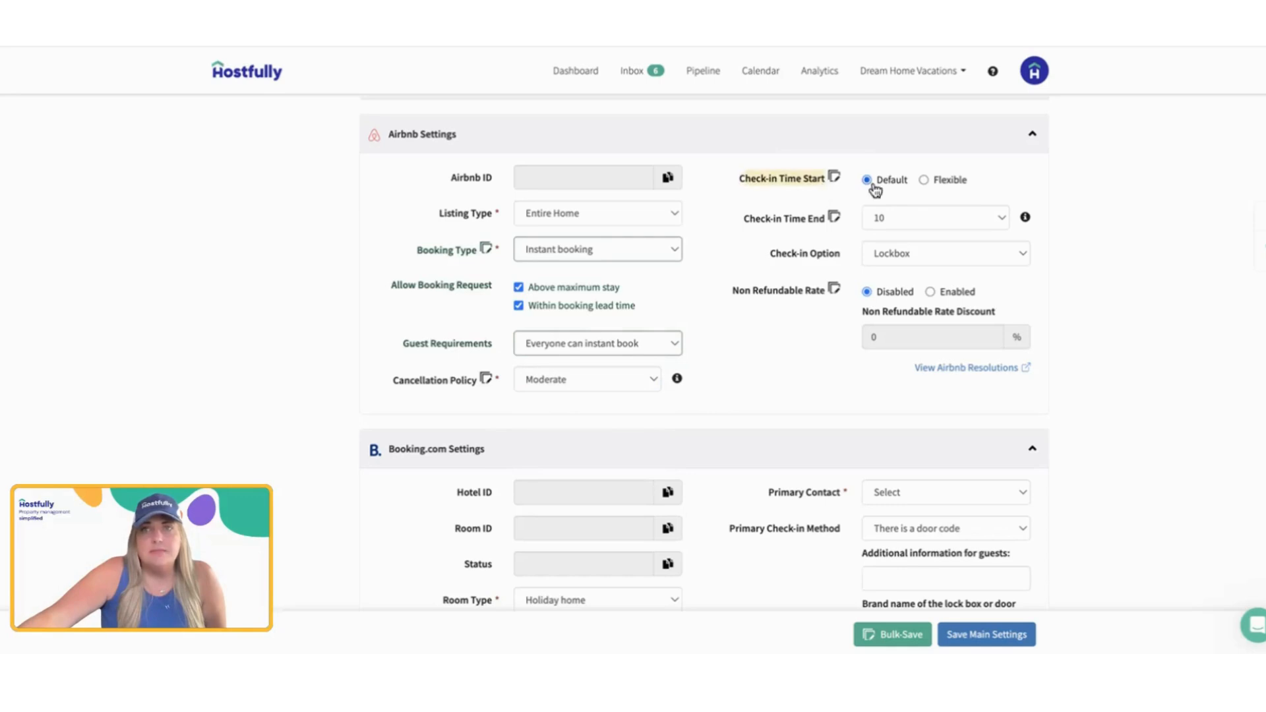
Step: Expand Booking Settings to check the default check-in time that Airbnb's Check-in Time Start refers to
scroll(876, 190, up, 5)
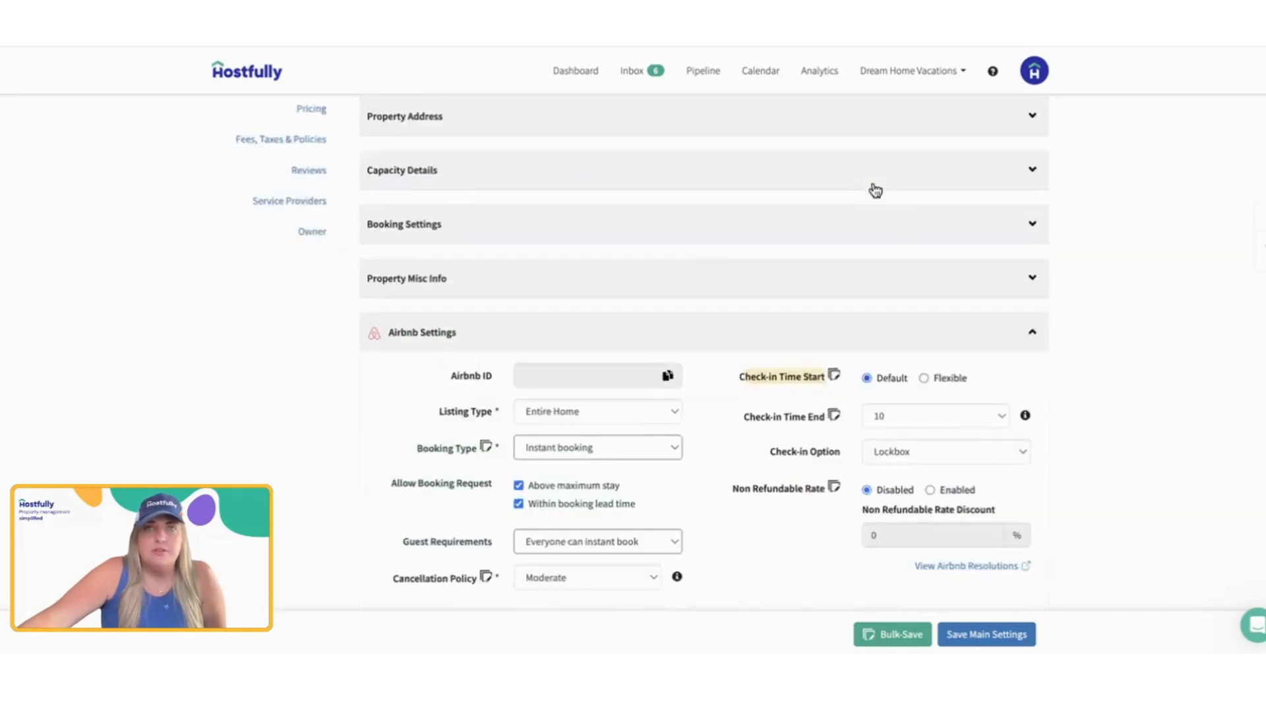
click(890, 372)
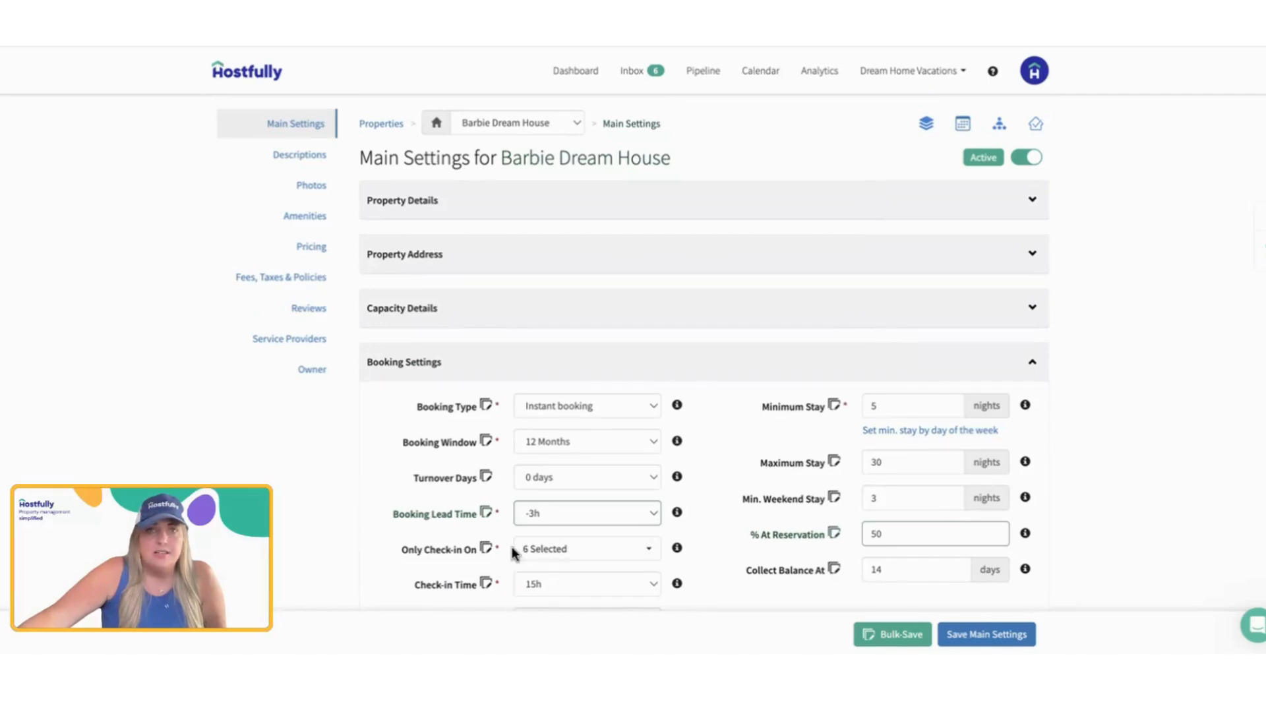
scroll(513, 553, down, 8)
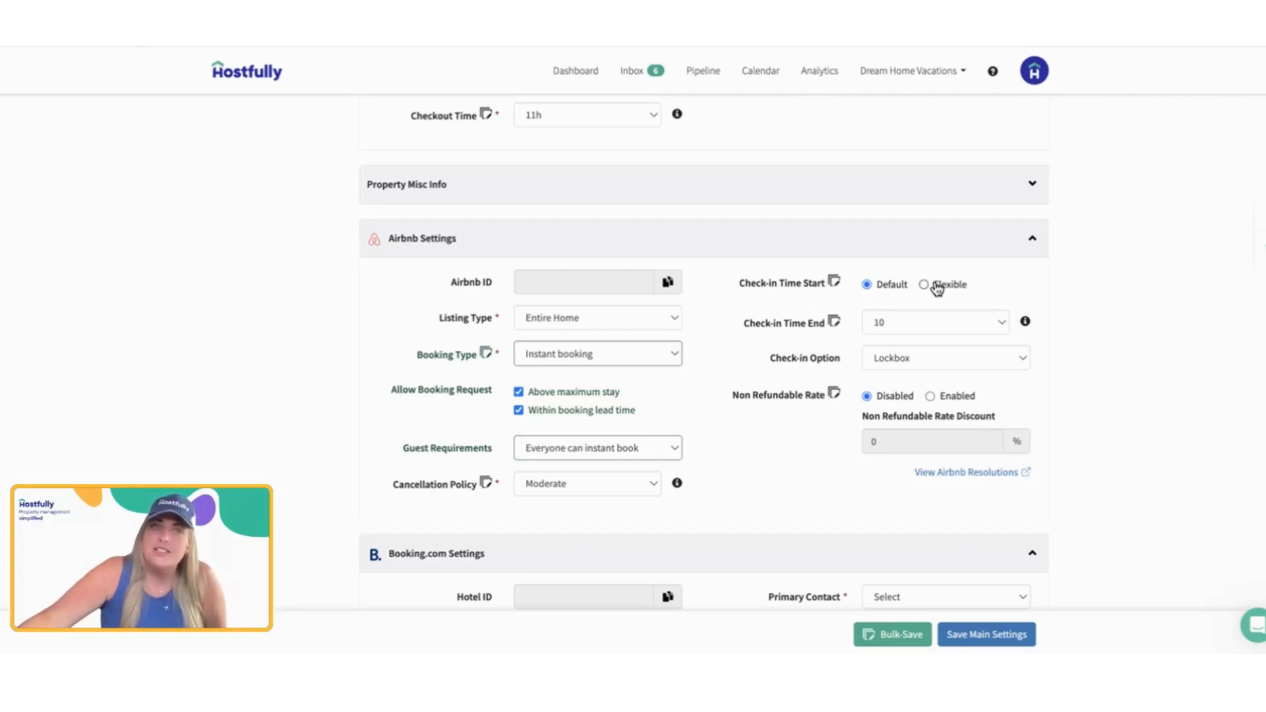
Step: Look through the Airbnb Check-in Time End values and the Check-in Option choices
click(923, 323)
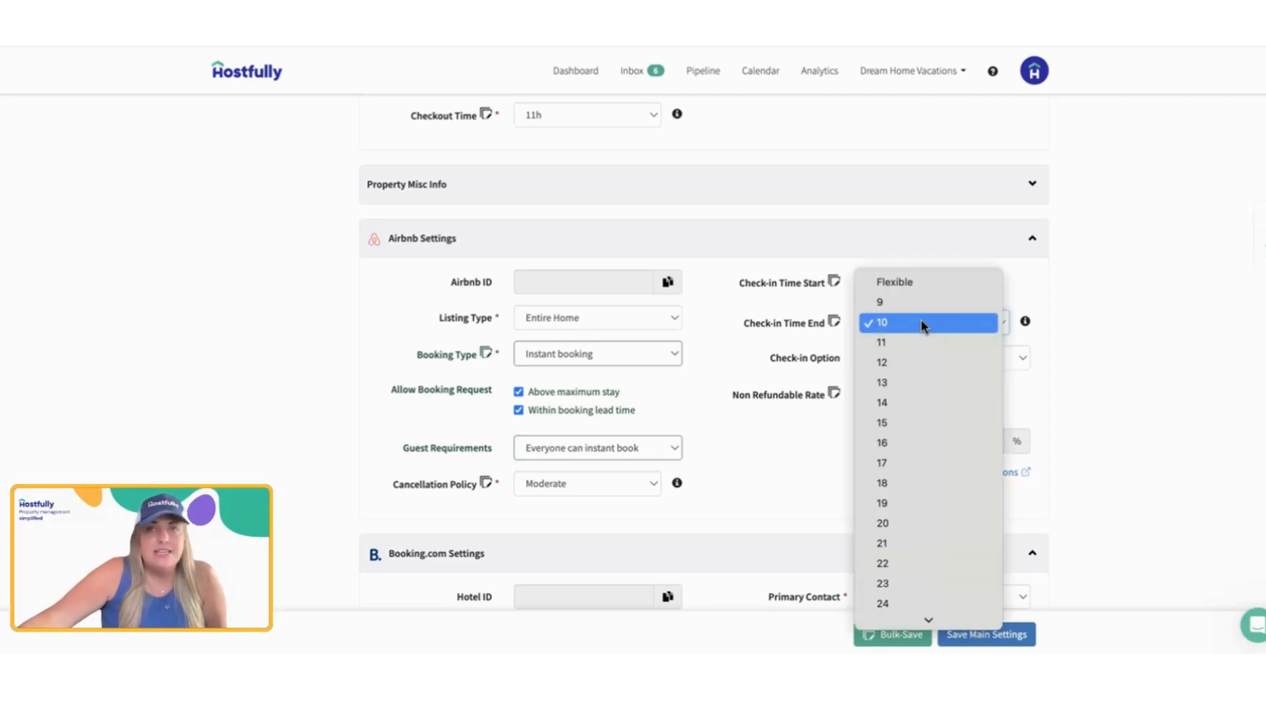
mouse_move(893, 613)
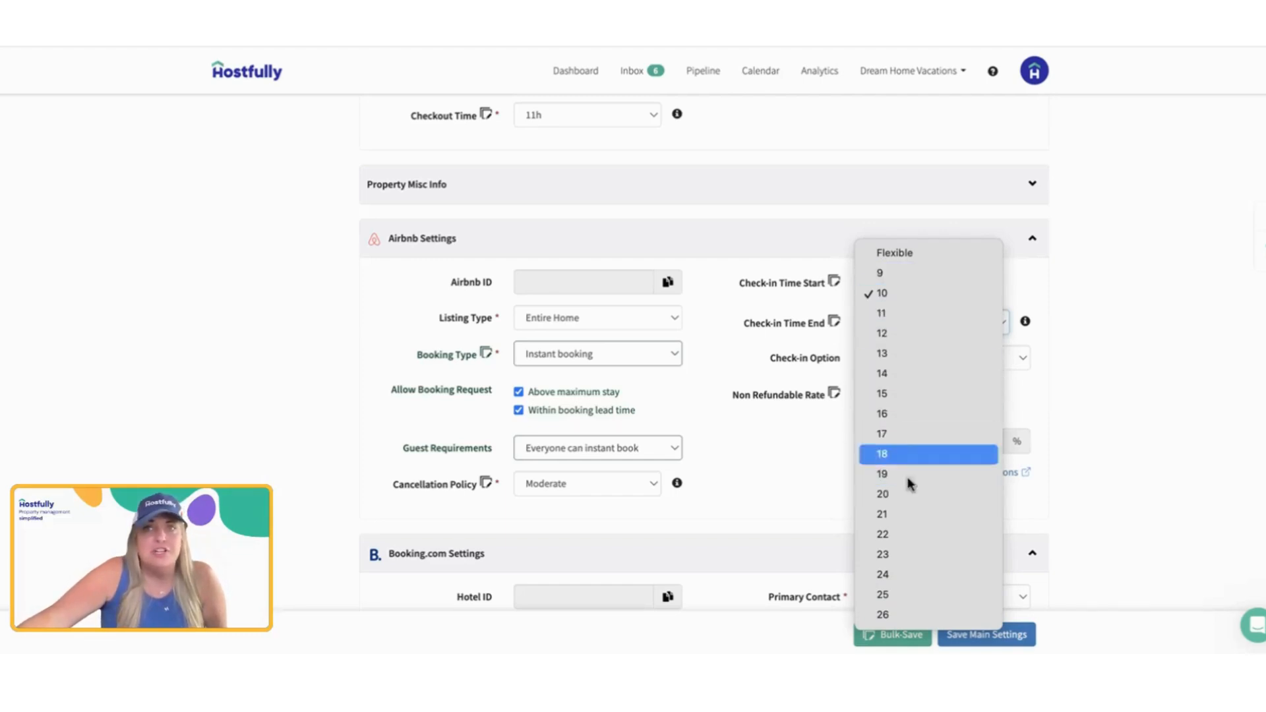
click(808, 485)
click(902, 361)
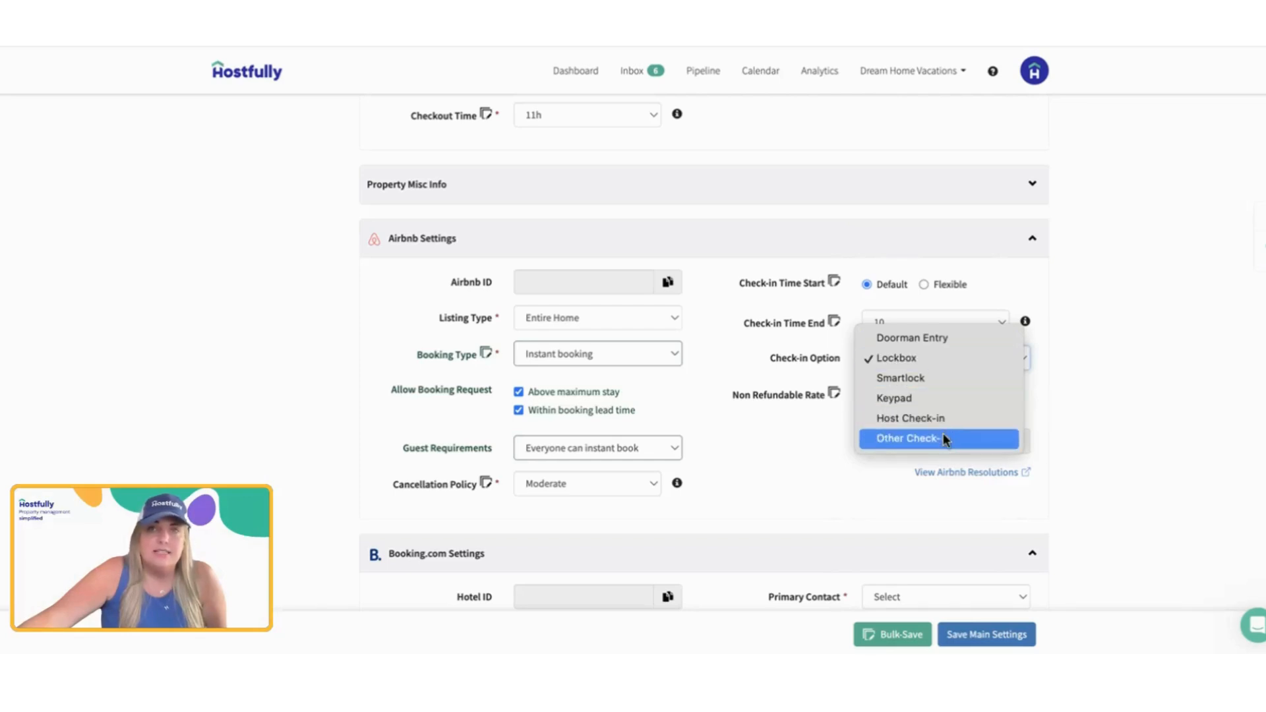
click(782, 506)
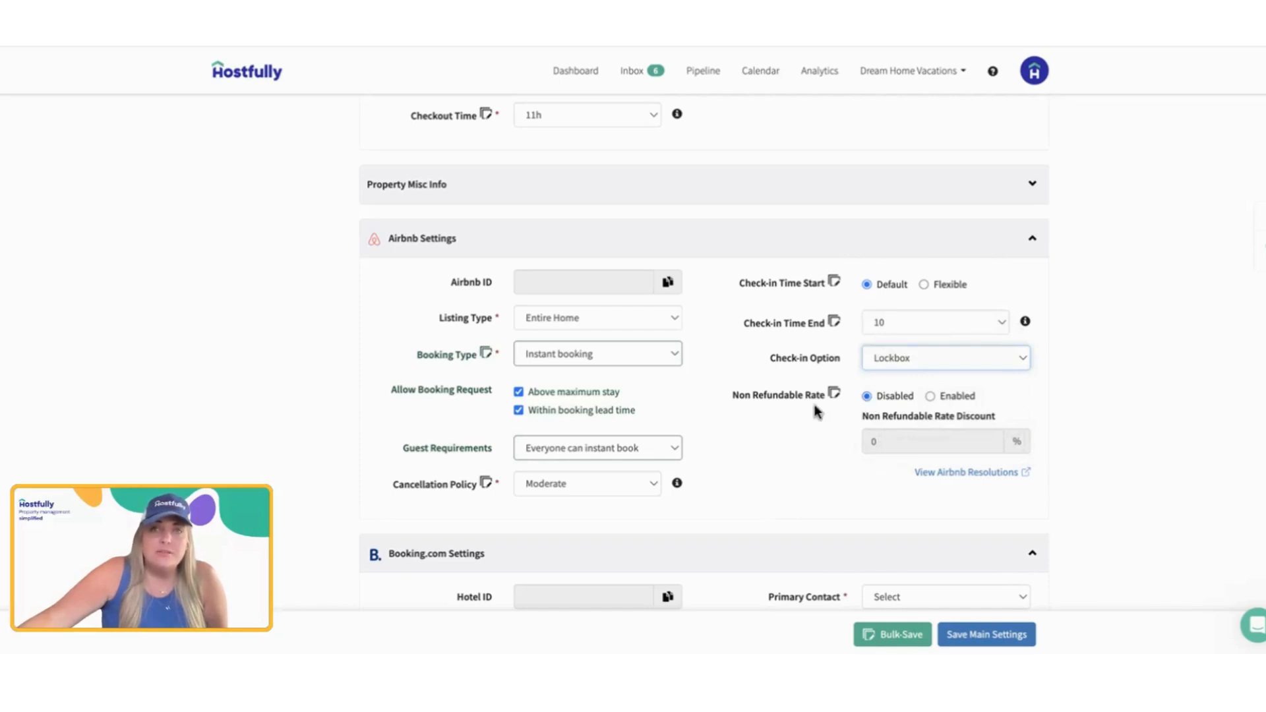
Step: Enable the Airbnb Non Refundable Rate and set its discount to 10%
click(759, 403)
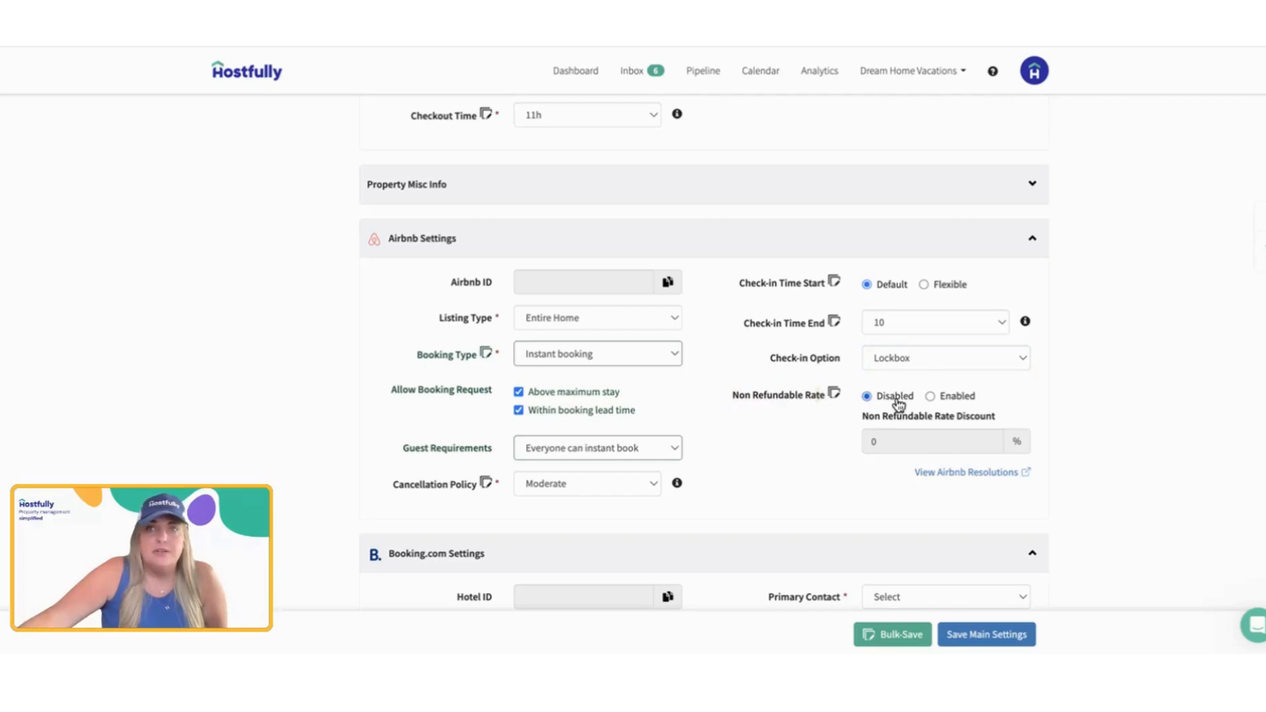
click(930, 395)
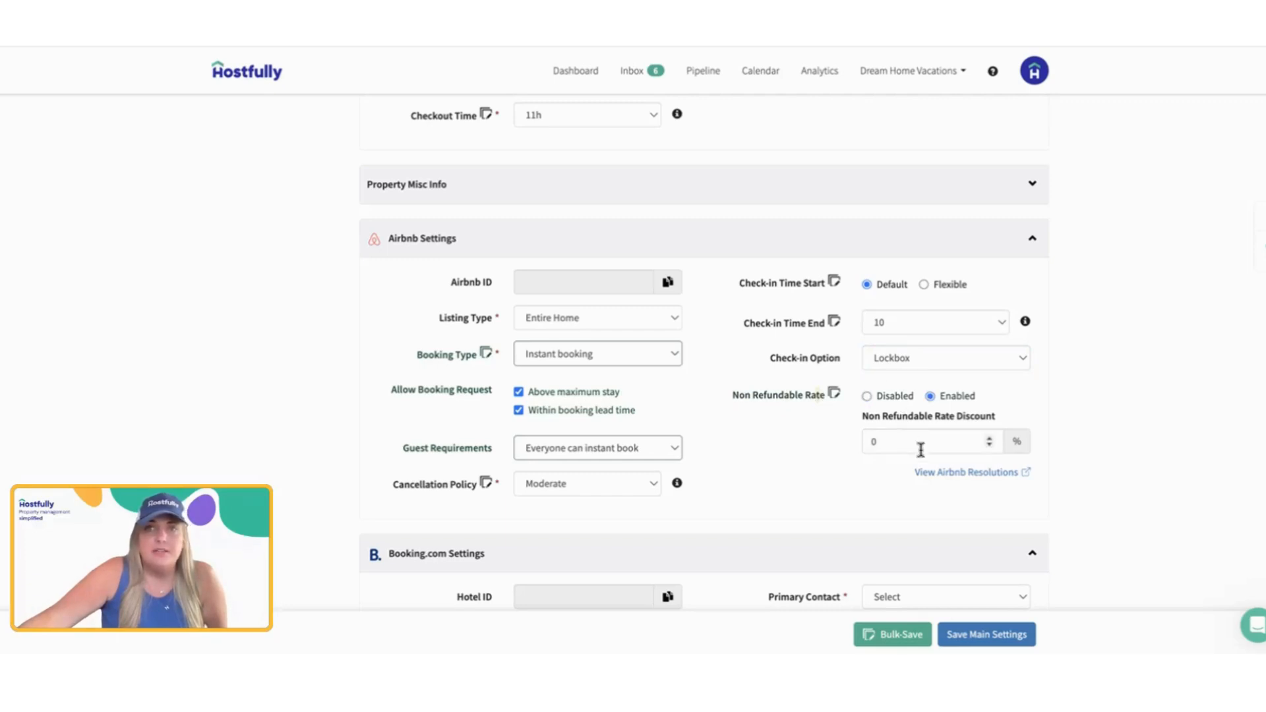
click(864, 443)
text(10)
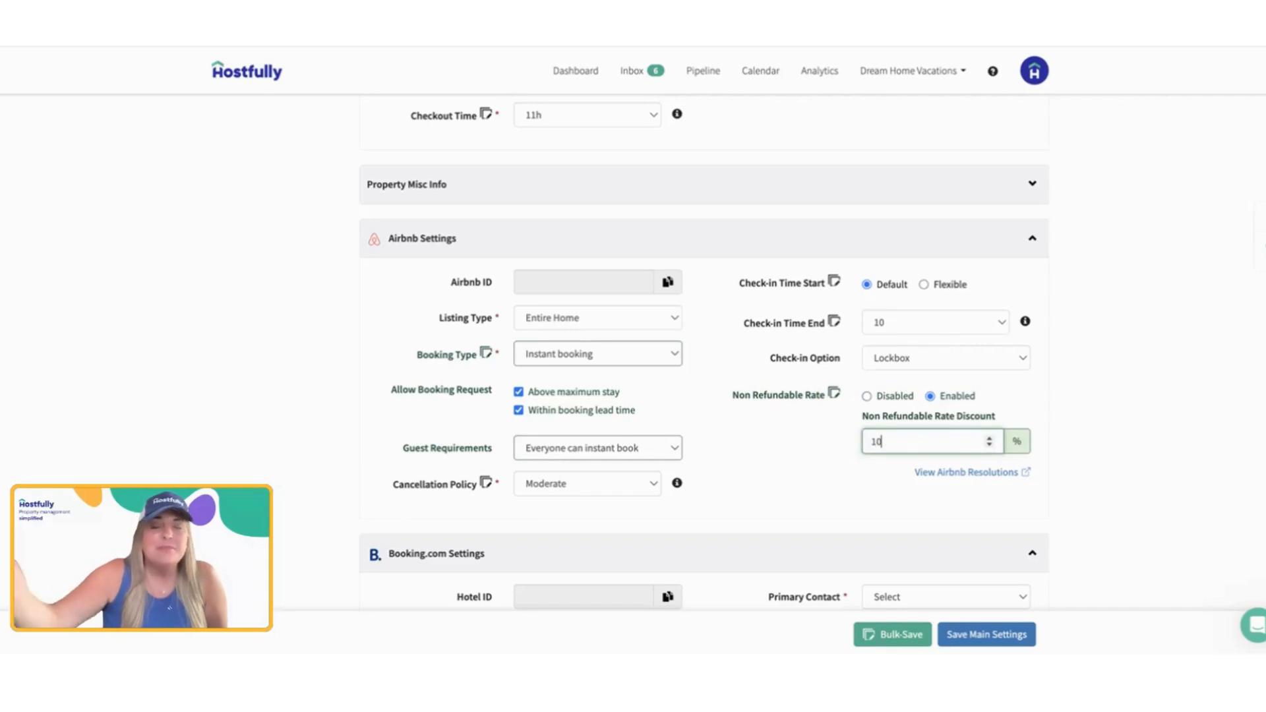
Step: Collapse Airbnb Settings and check the Room Type options in Booking.com Settings
scroll(871, 442, up, 1)
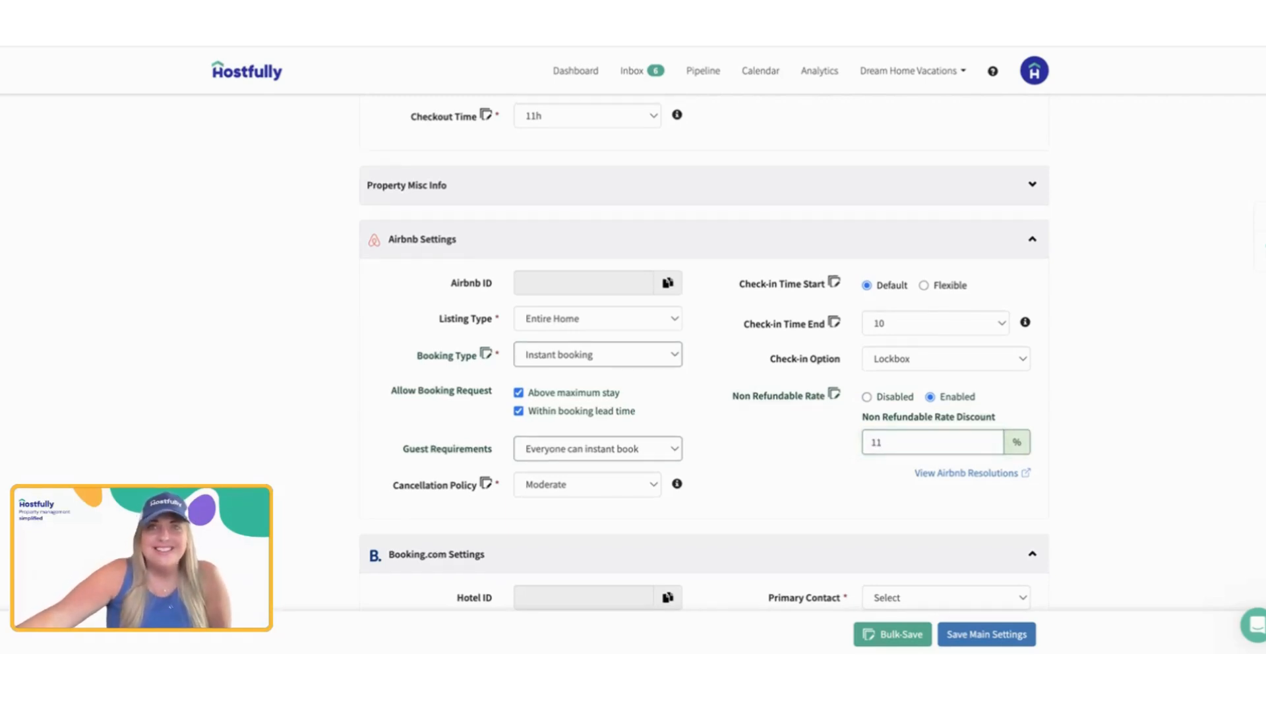
click(1034, 241)
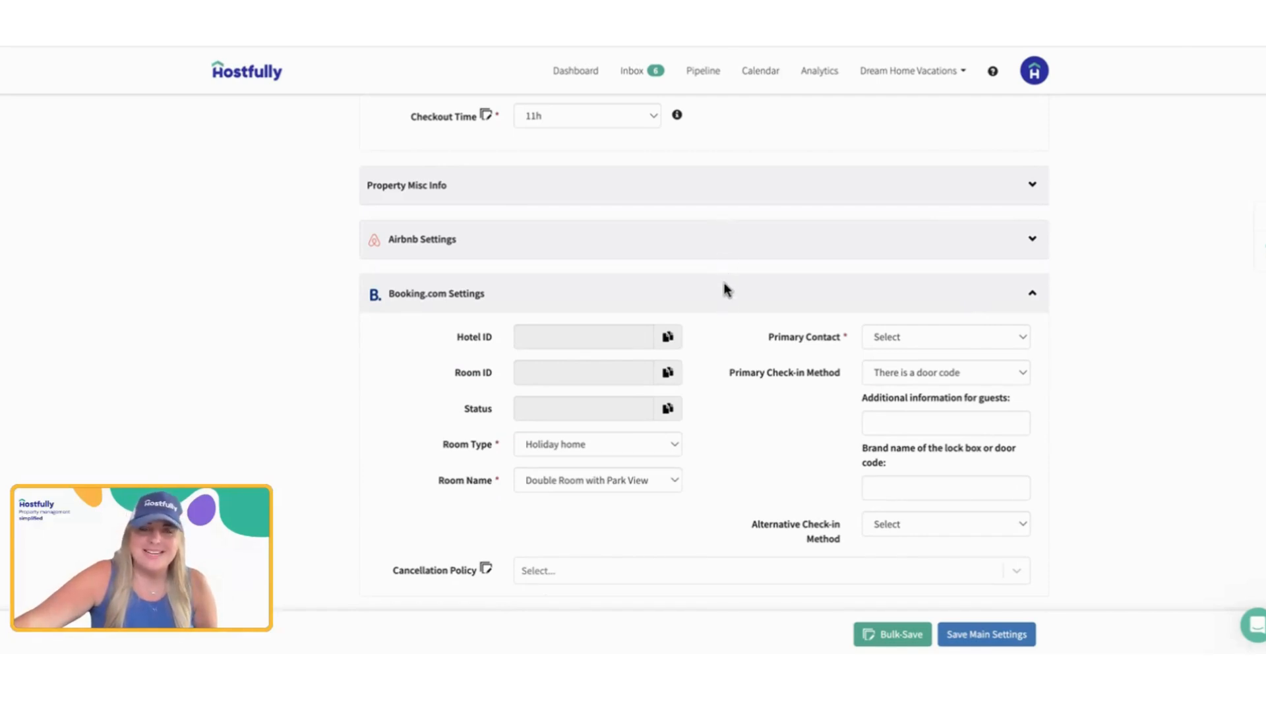
scroll(728, 302, down, 1)
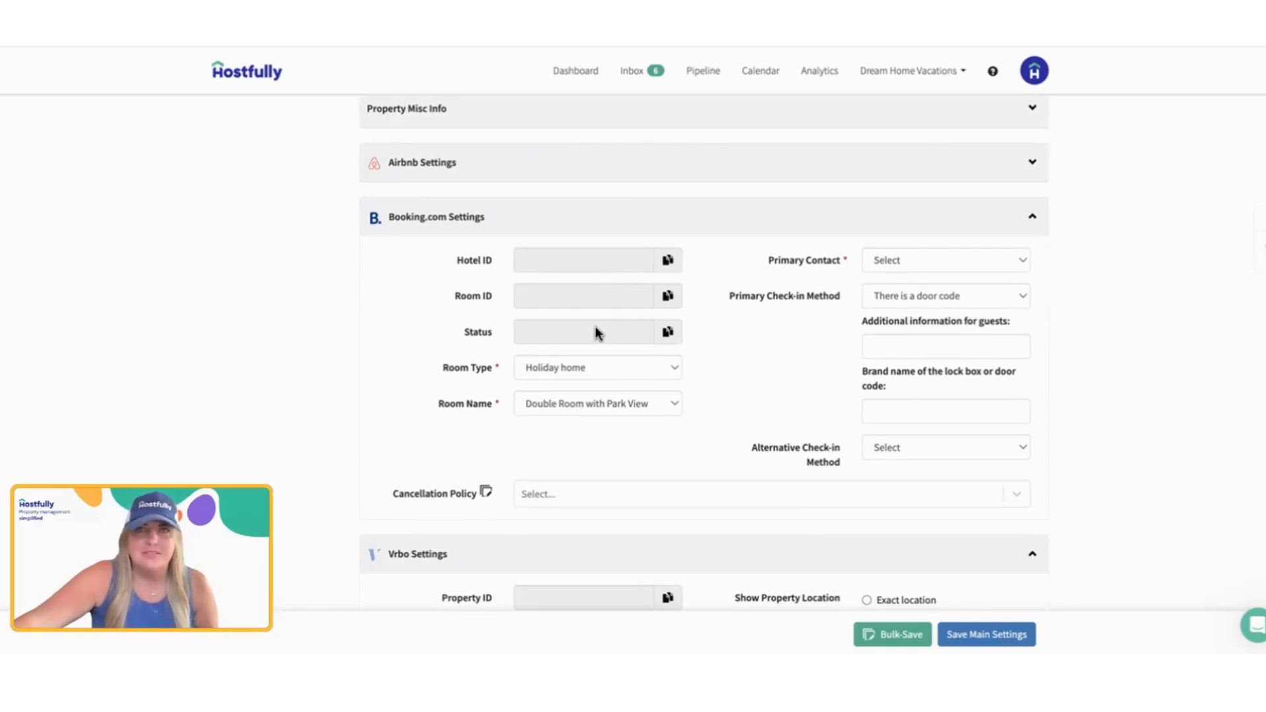
click(589, 367)
click(590, 367)
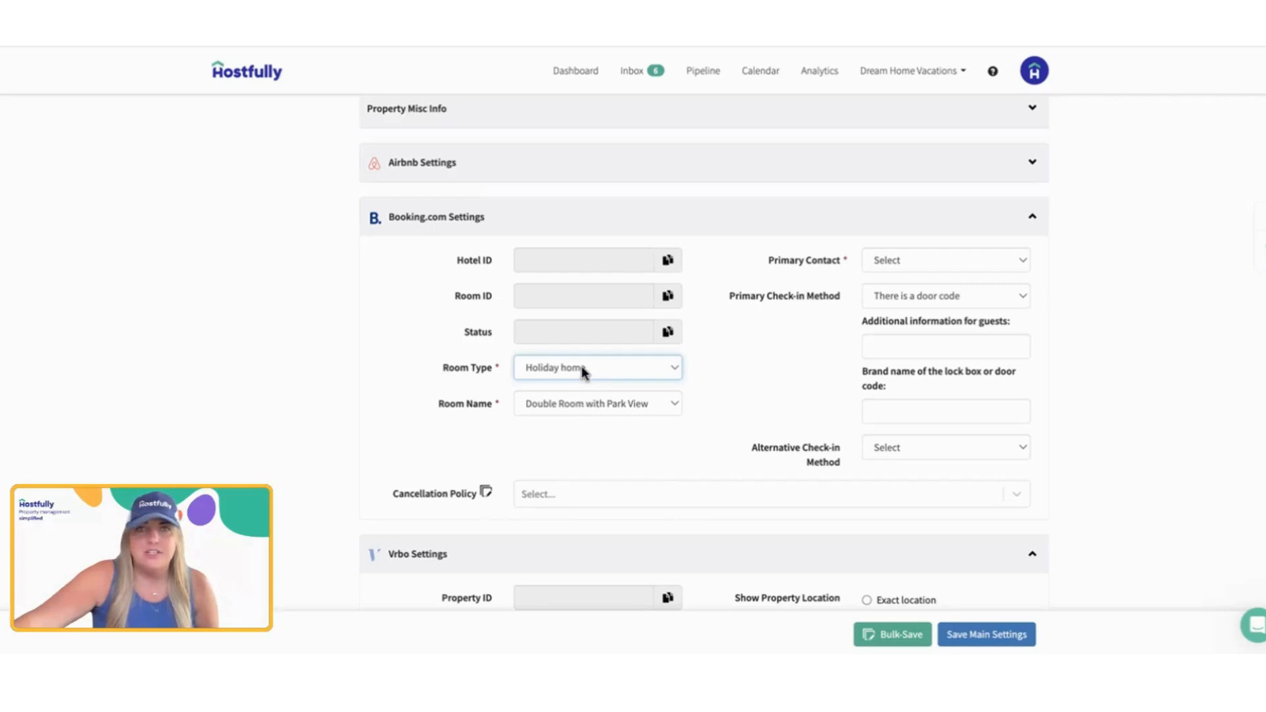
Step: Set the Booking.com Room Name to Holiday Home
click(586, 404)
scroll(599, 523, down, 1)
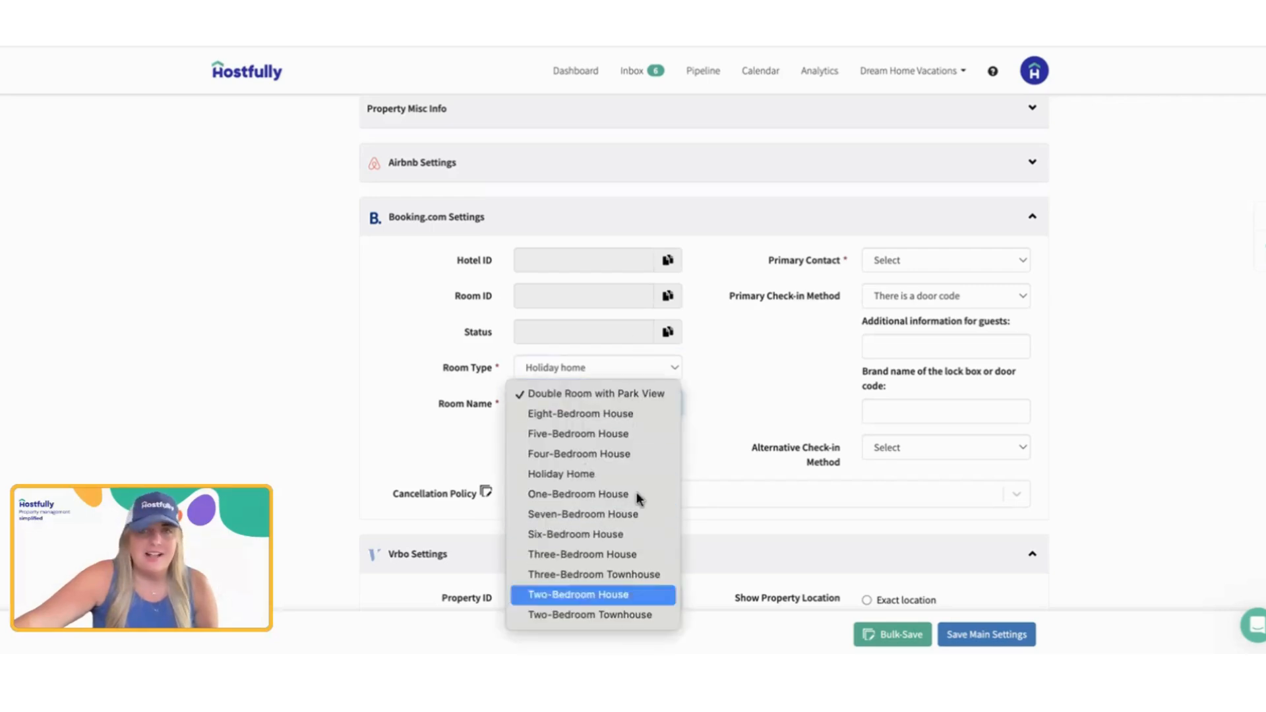
click(527, 471)
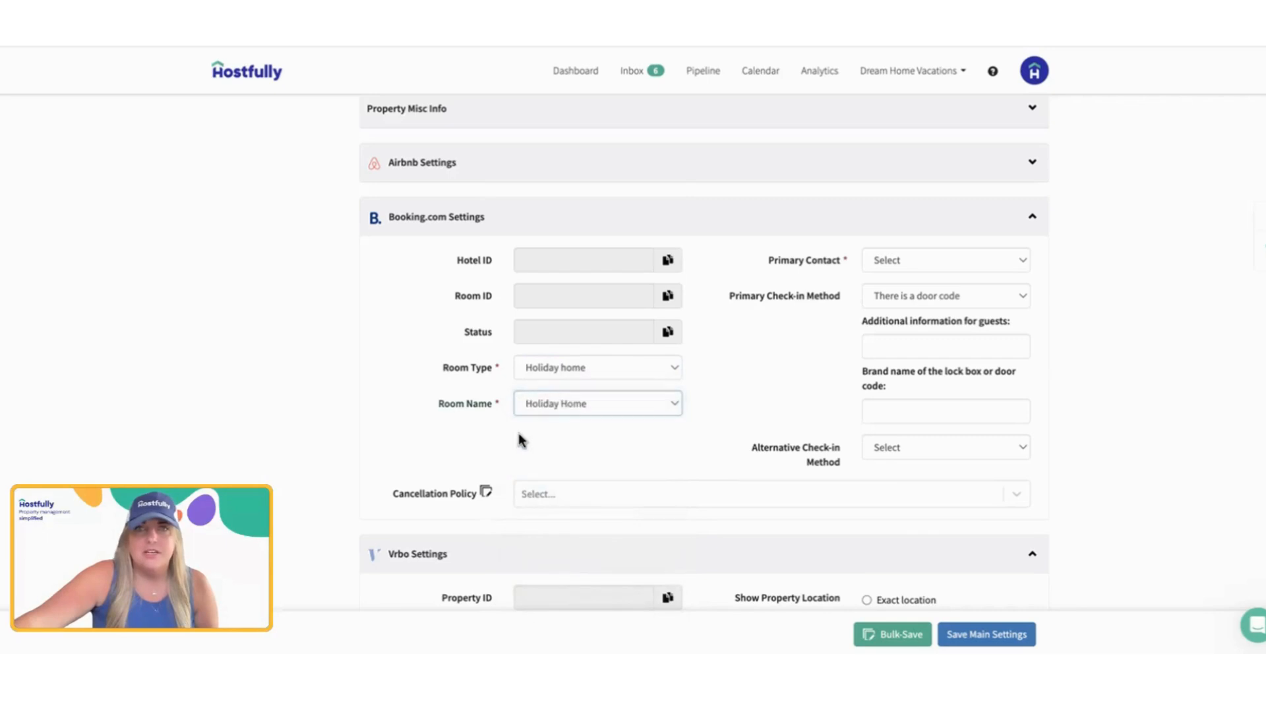
Step: Set the Booking.com Room Type to Apartment and the Room Name to Apartment with Lake View
click(584, 370)
click(600, 190)
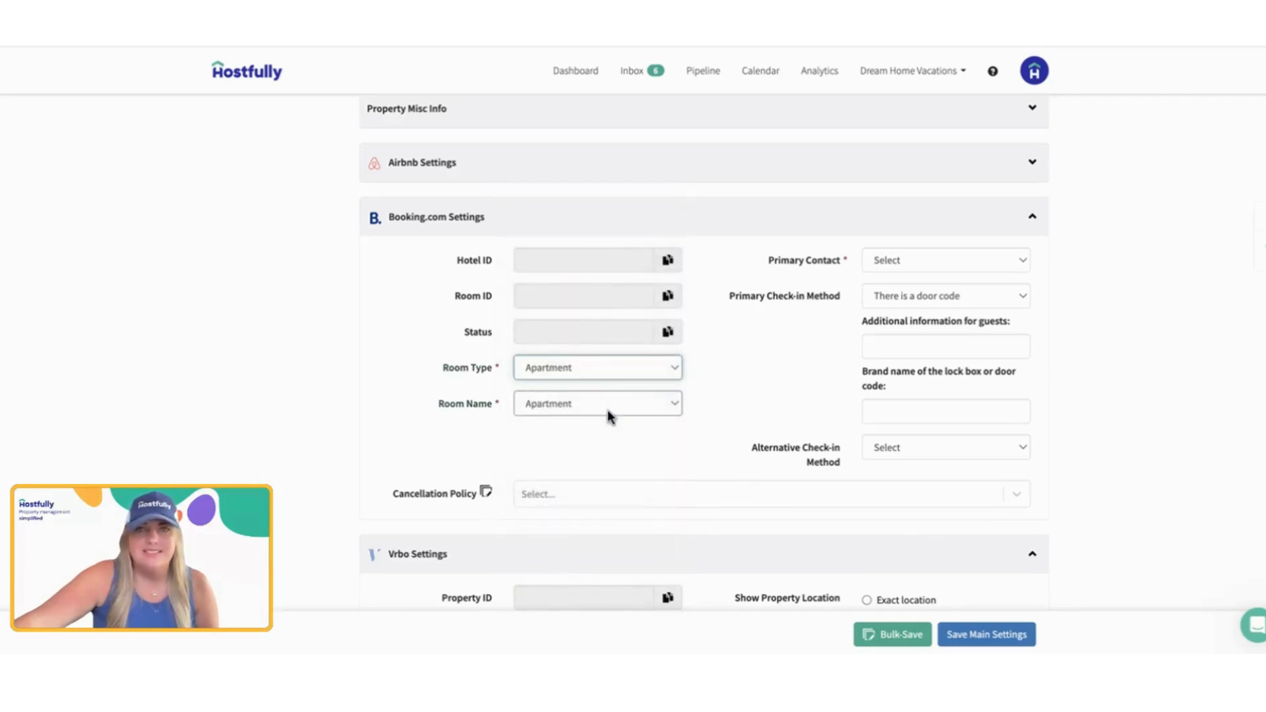
click(589, 399)
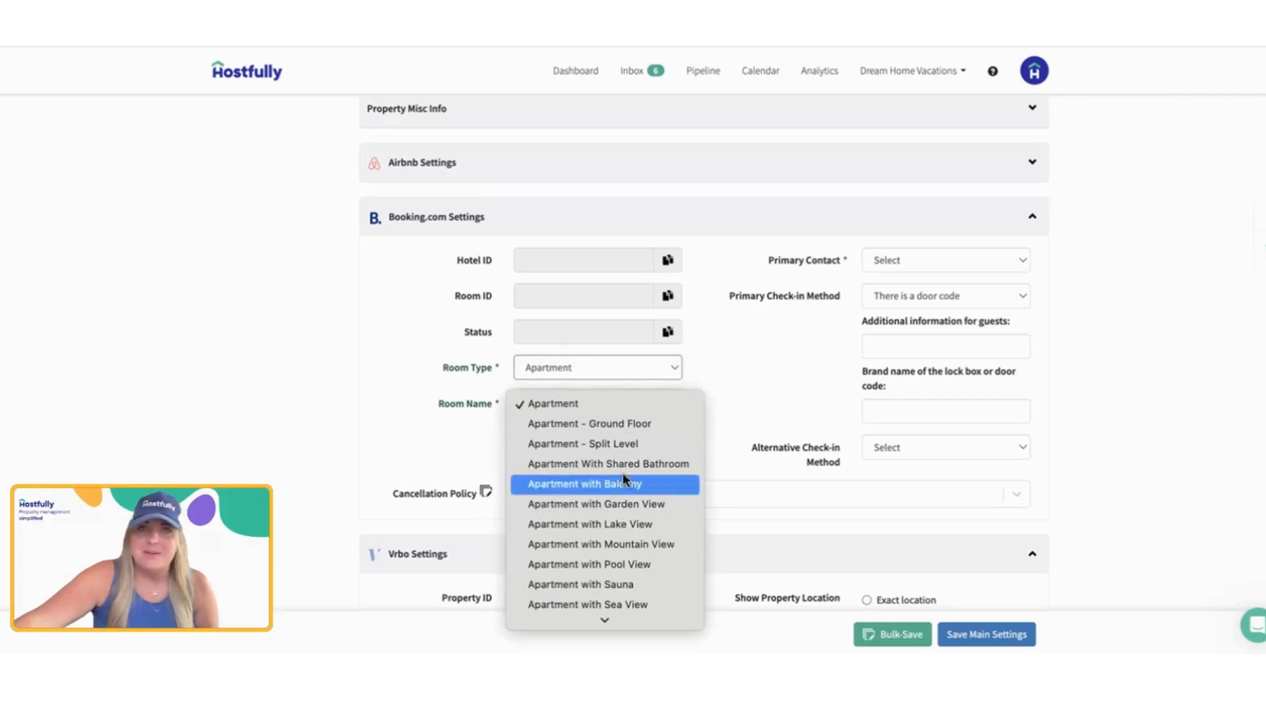
click(617, 516)
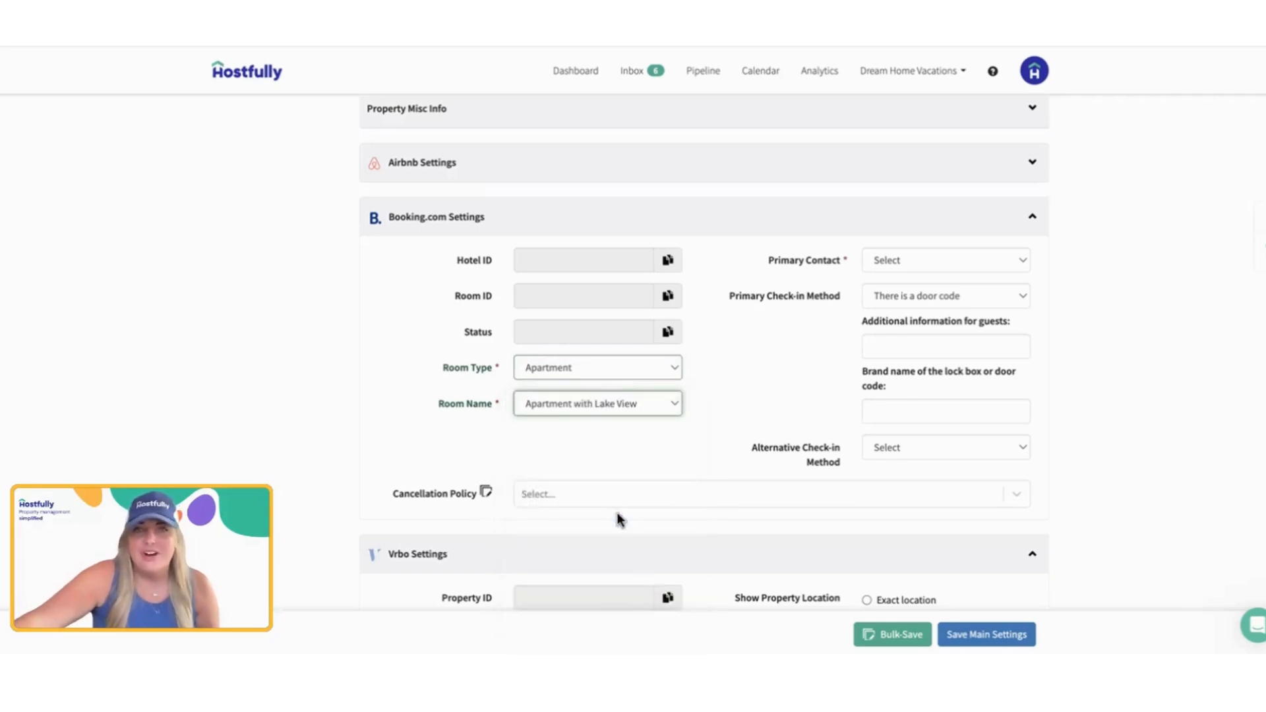
click(524, 367)
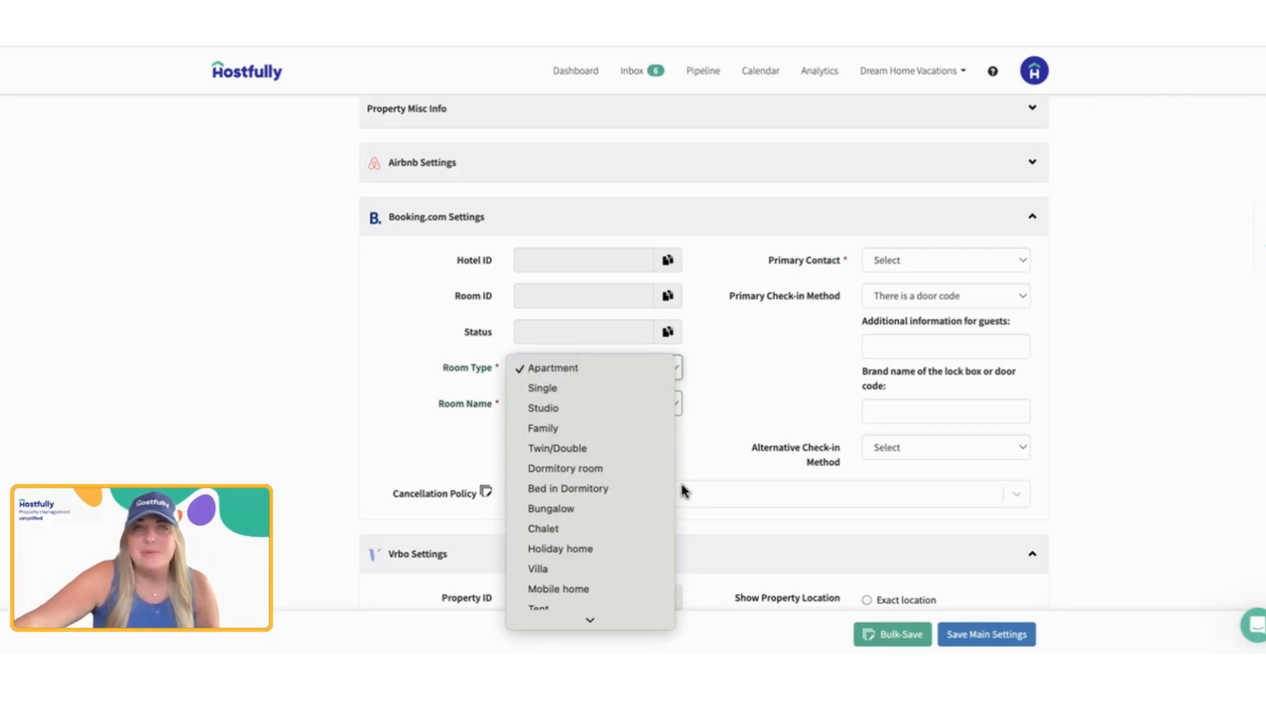
click(708, 443)
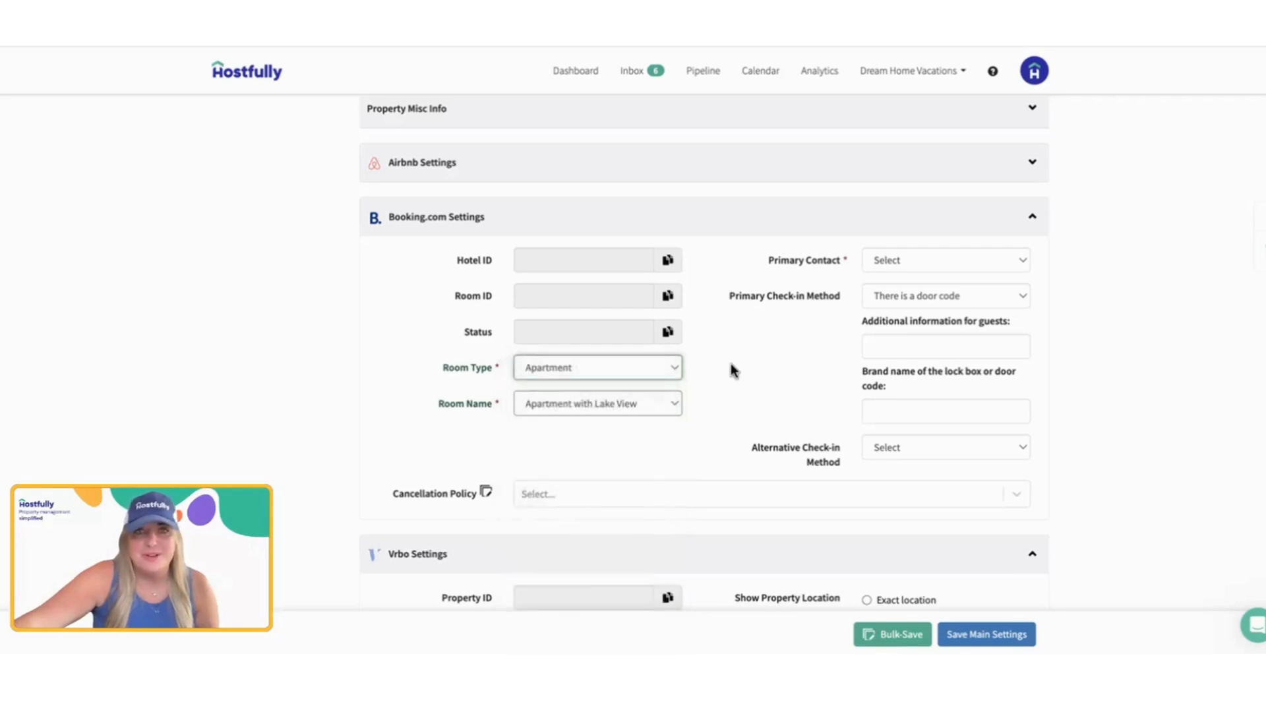
Step: Select the Booking.com Primary Contact and try Someone will meet the guest as Primary Check-in Method before restoring There is a door code
click(909, 259)
click(903, 279)
click(885, 295)
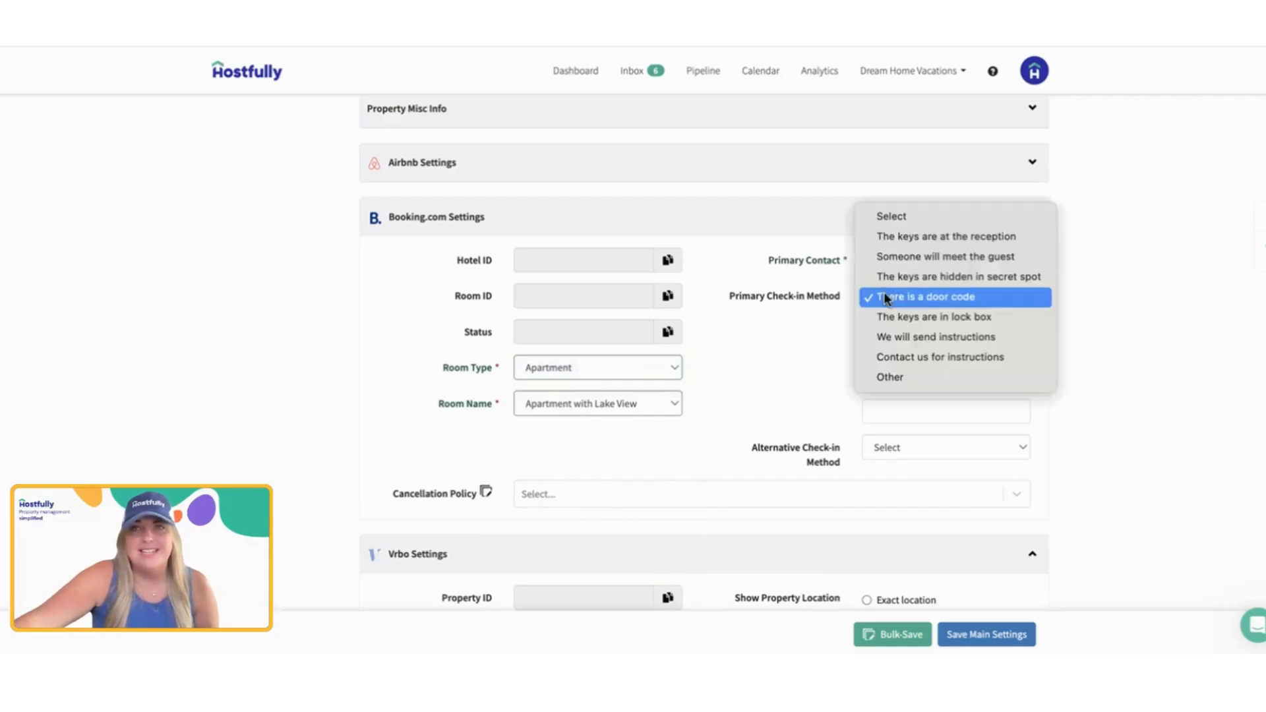
click(914, 255)
click(914, 329)
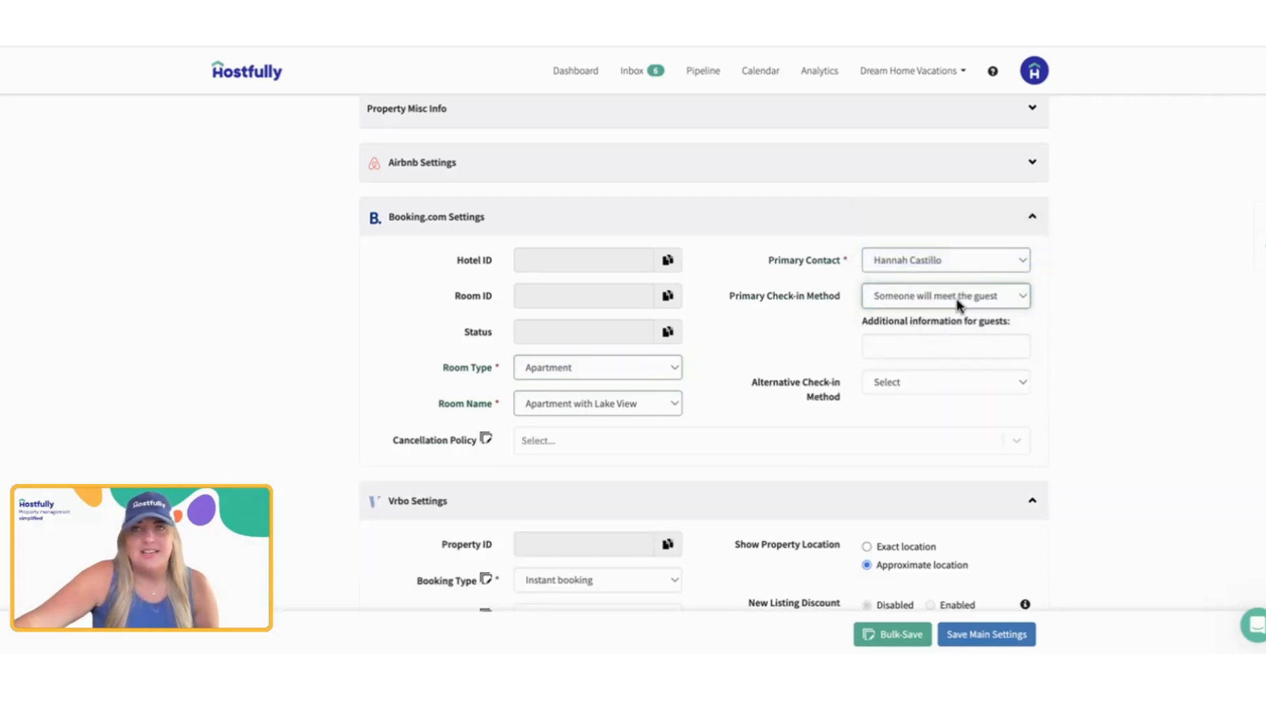
click(958, 305)
click(954, 342)
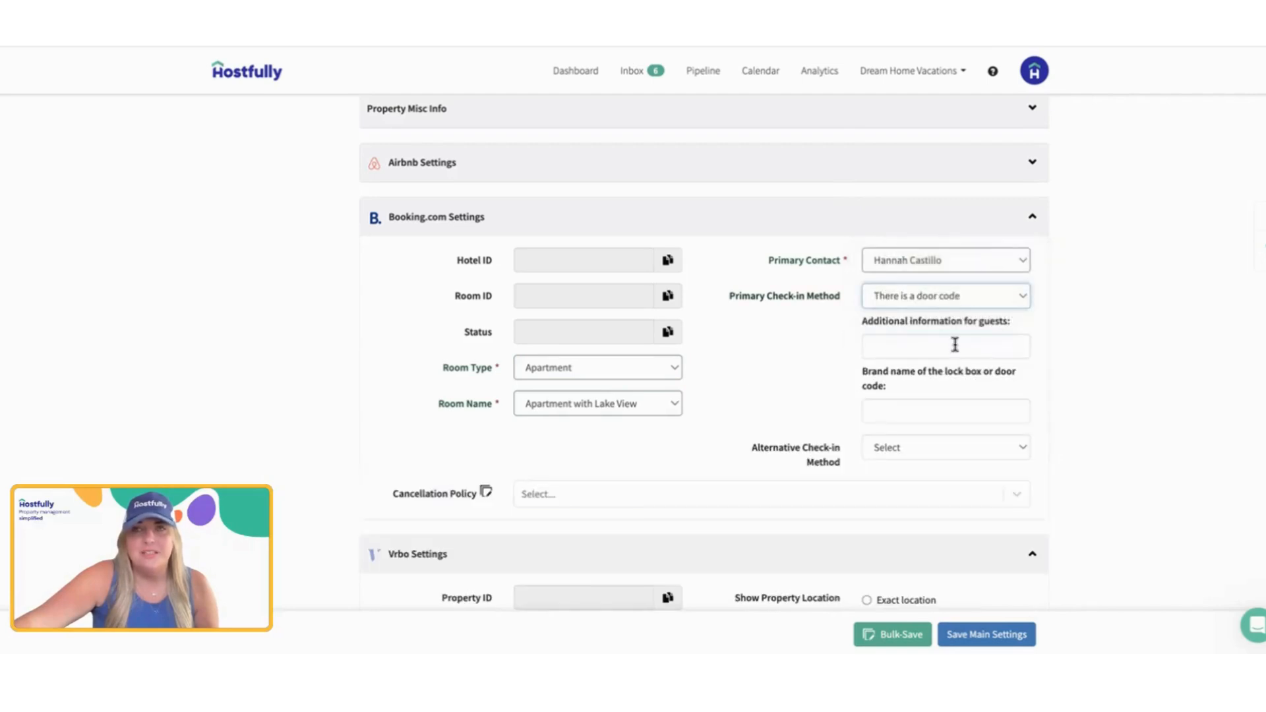
Step: Set the Booking.com Alternative Check-in Method to Contact us for instructions
drag(728, 301, 850, 305)
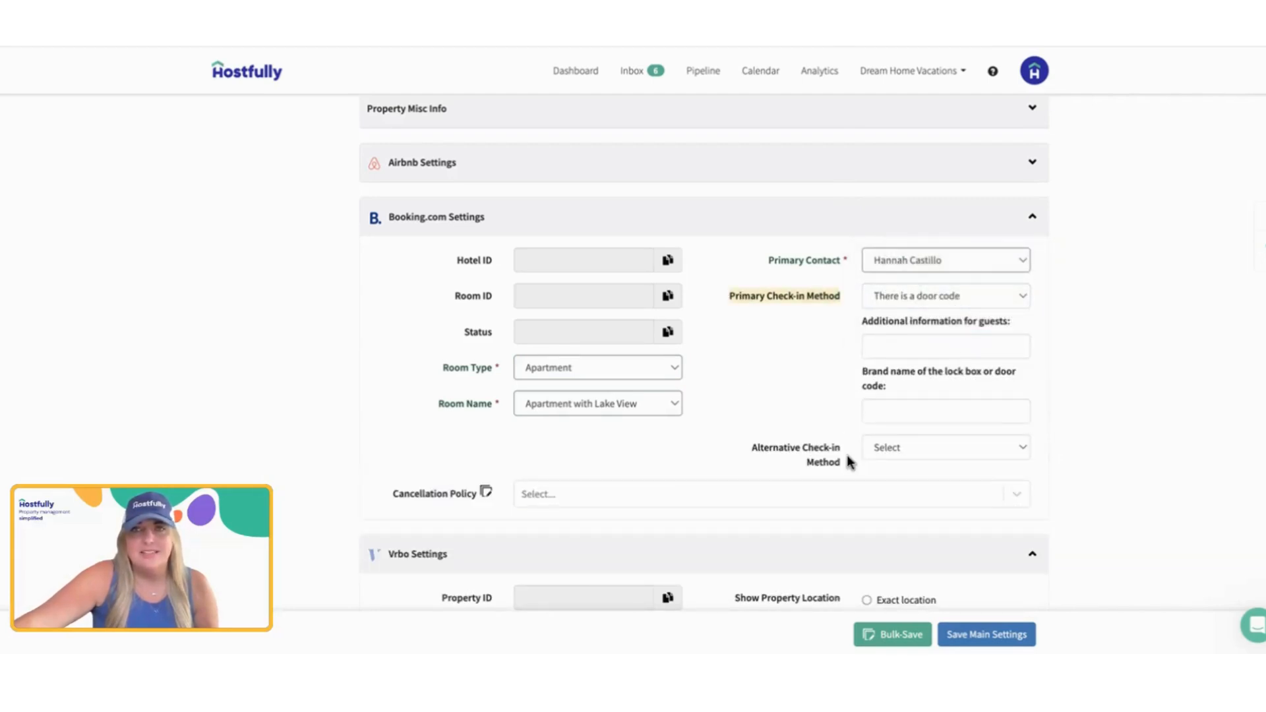
click(889, 449)
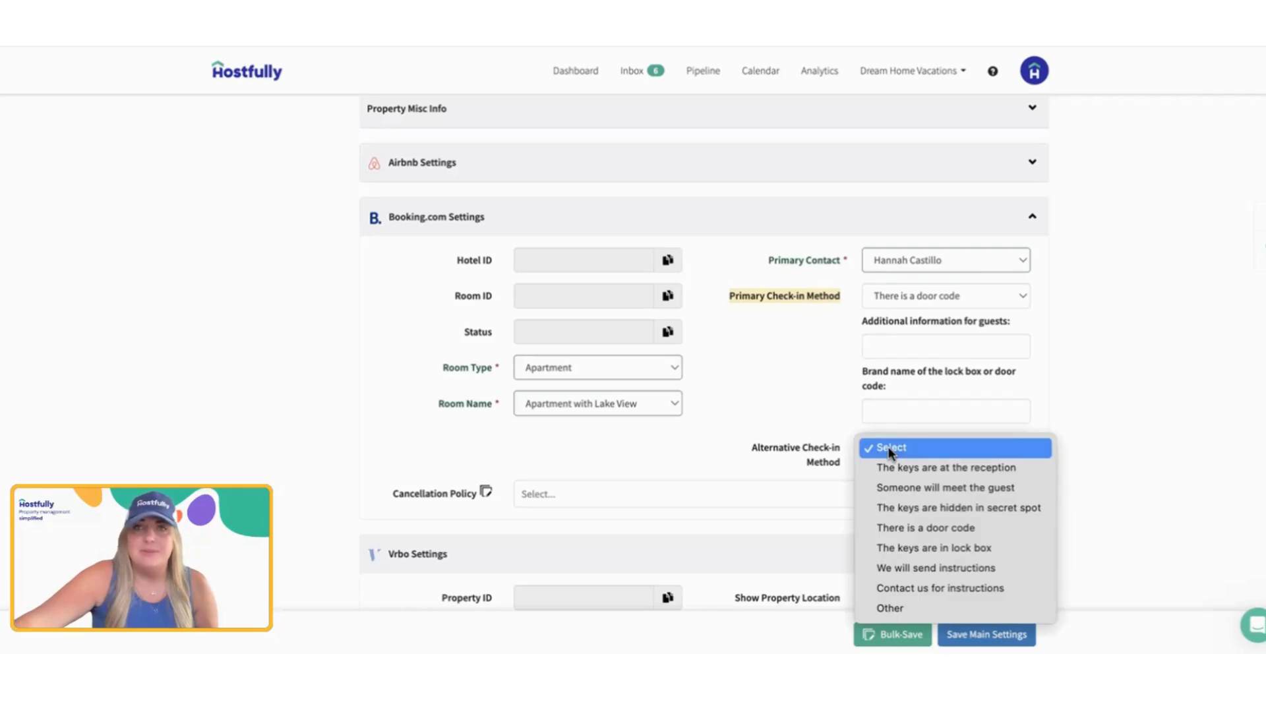
click(929, 588)
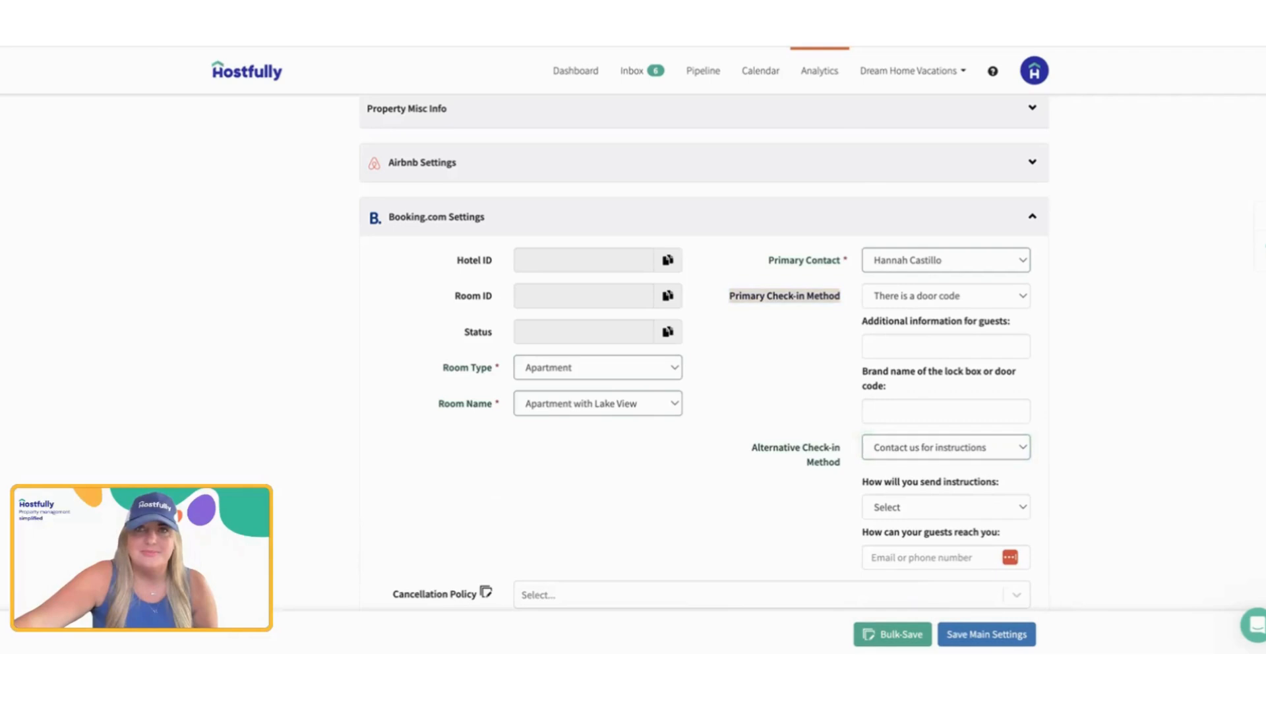
Step: Look through the Booking.com Cancellation Policy options without selecting one, and collapse Booking.com Settings
scroll(735, 237, down, 2)
scroll(664, 351, down, 2)
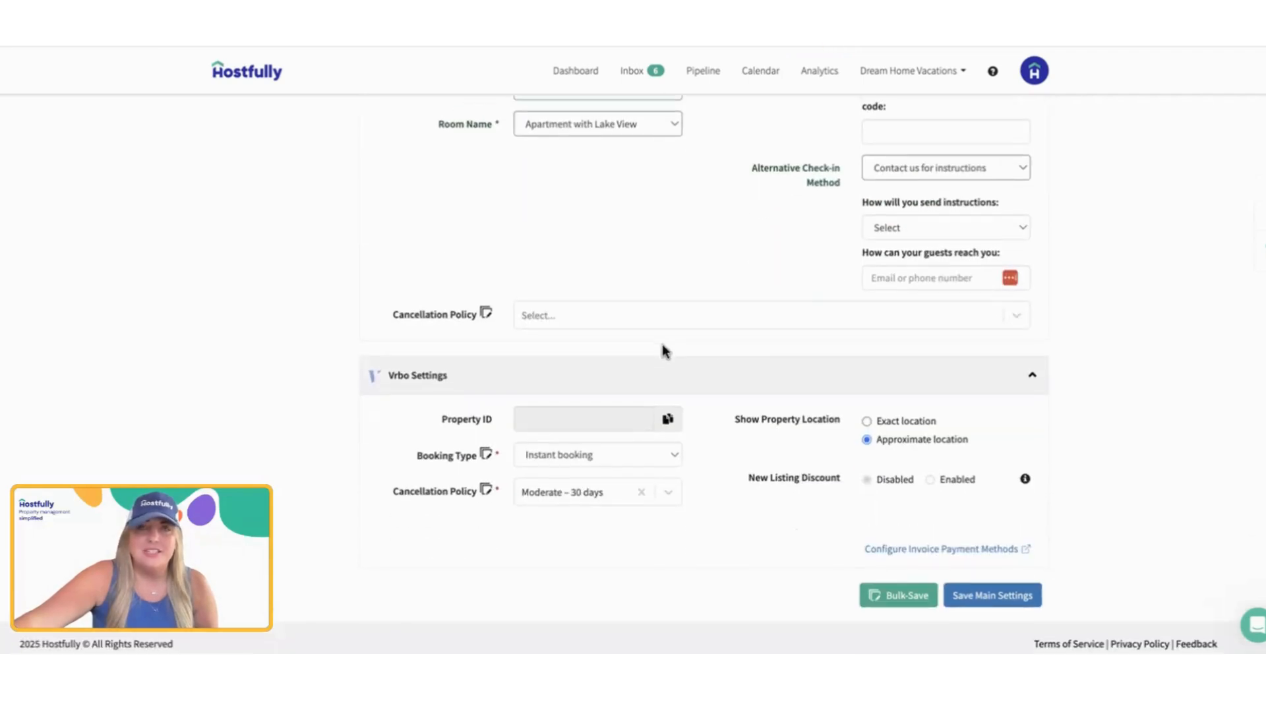
click(620, 315)
scroll(666, 481, down, 3)
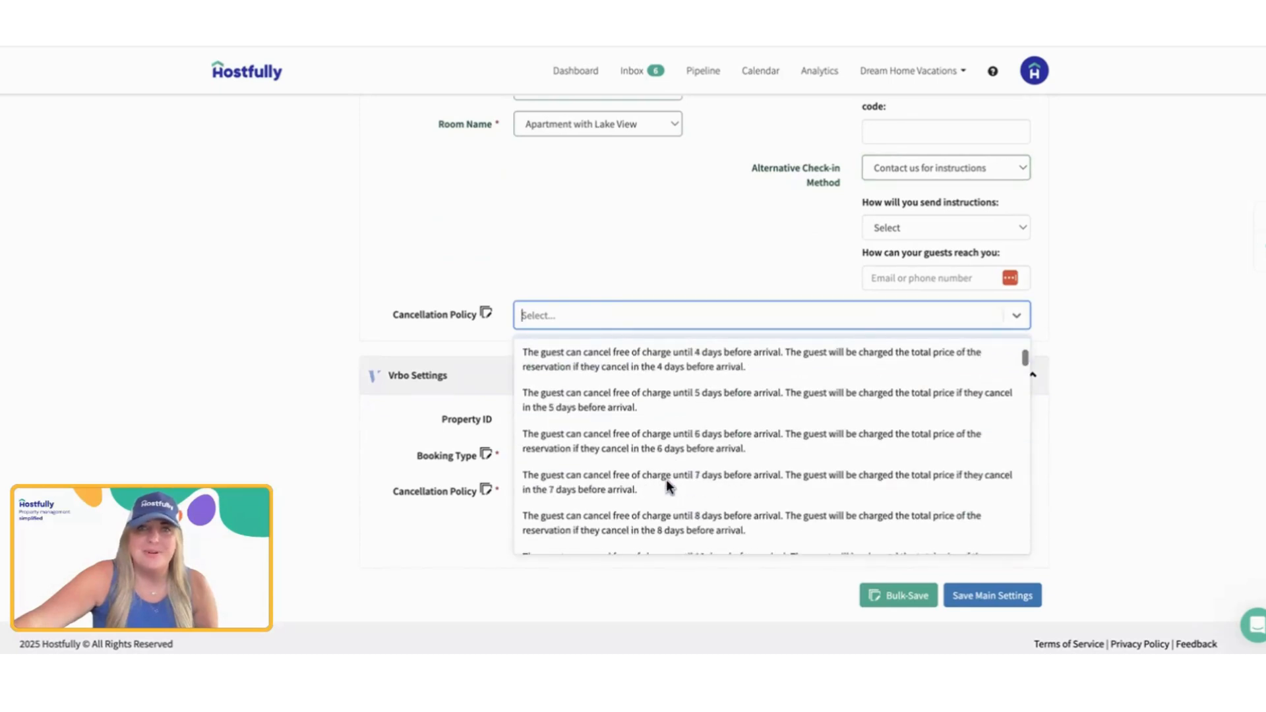
scroll(668, 488, down, 3)
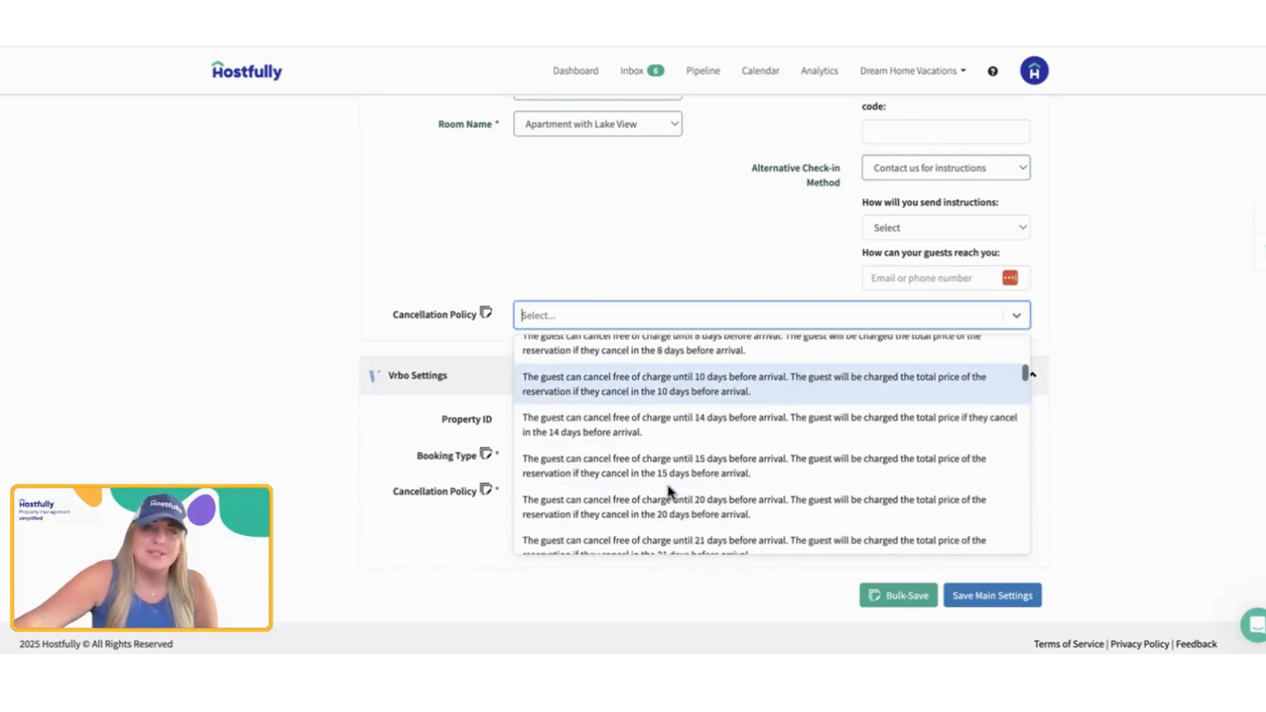
scroll(668, 485, down, 3)
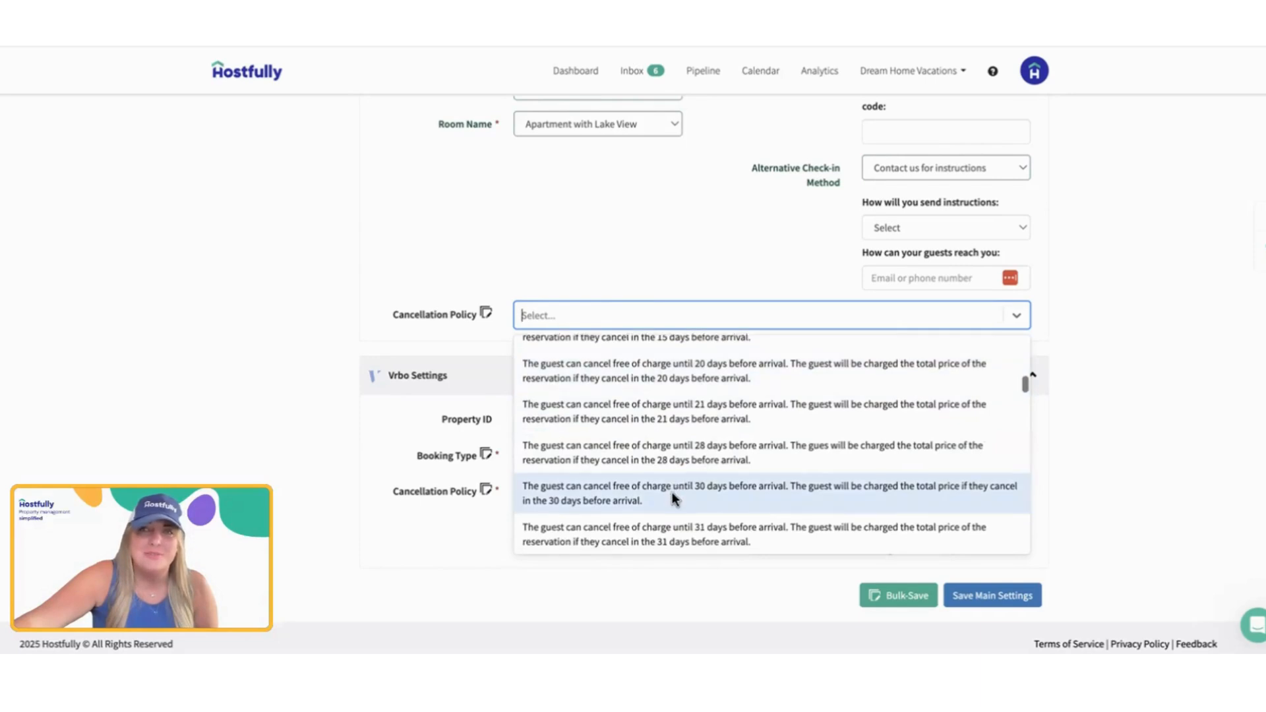
scroll(672, 492, down, 5)
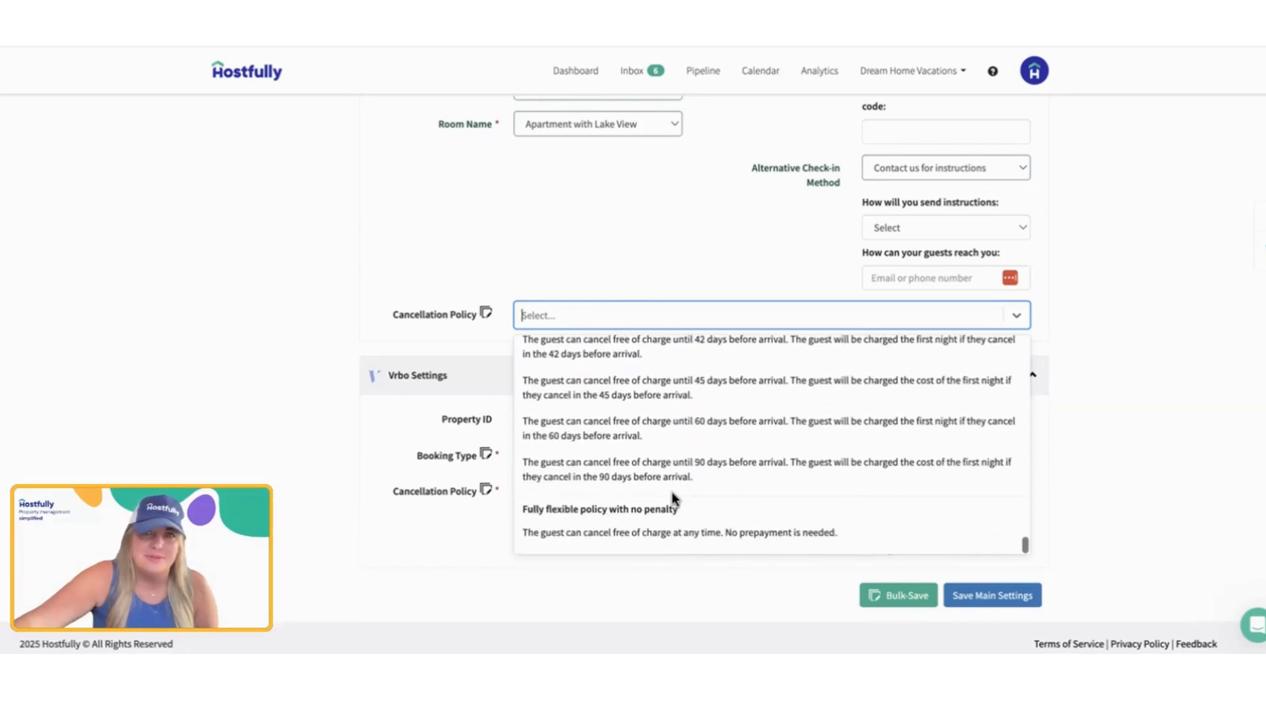
scroll(672, 492, up, 10)
scroll(732, 237, up, 1)
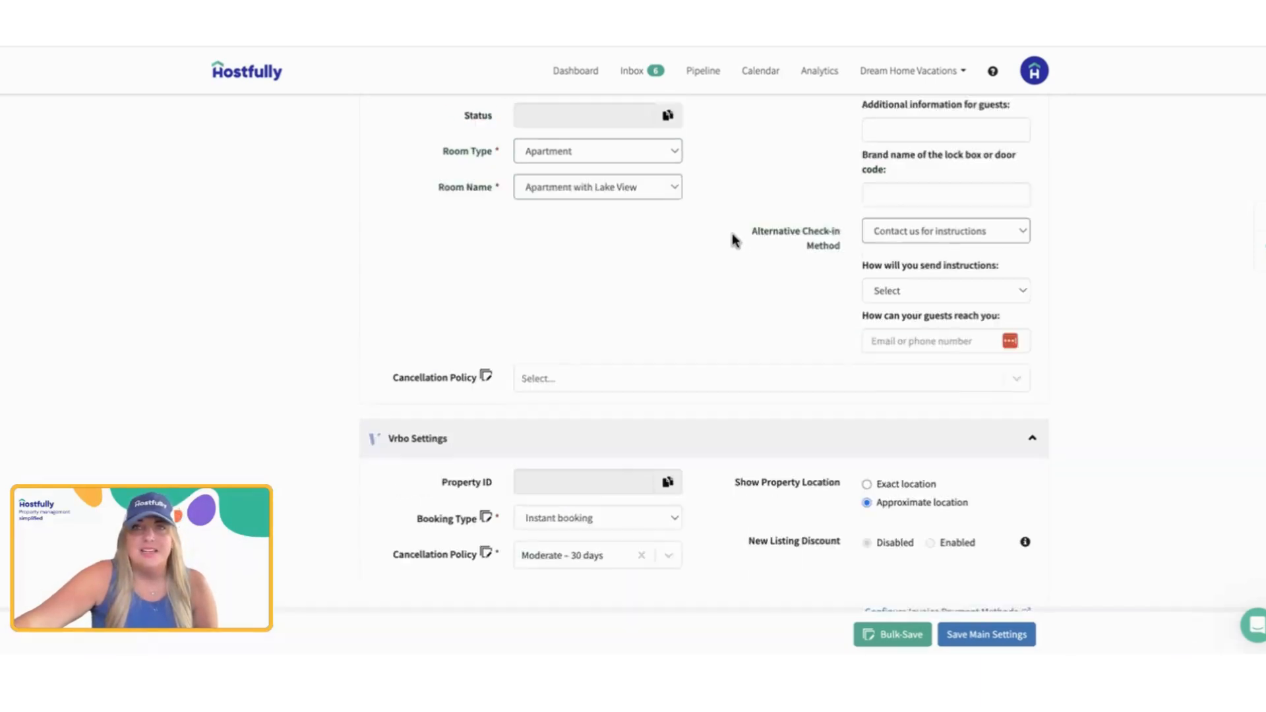
scroll(732, 232, up, 6)
click(1031, 388)
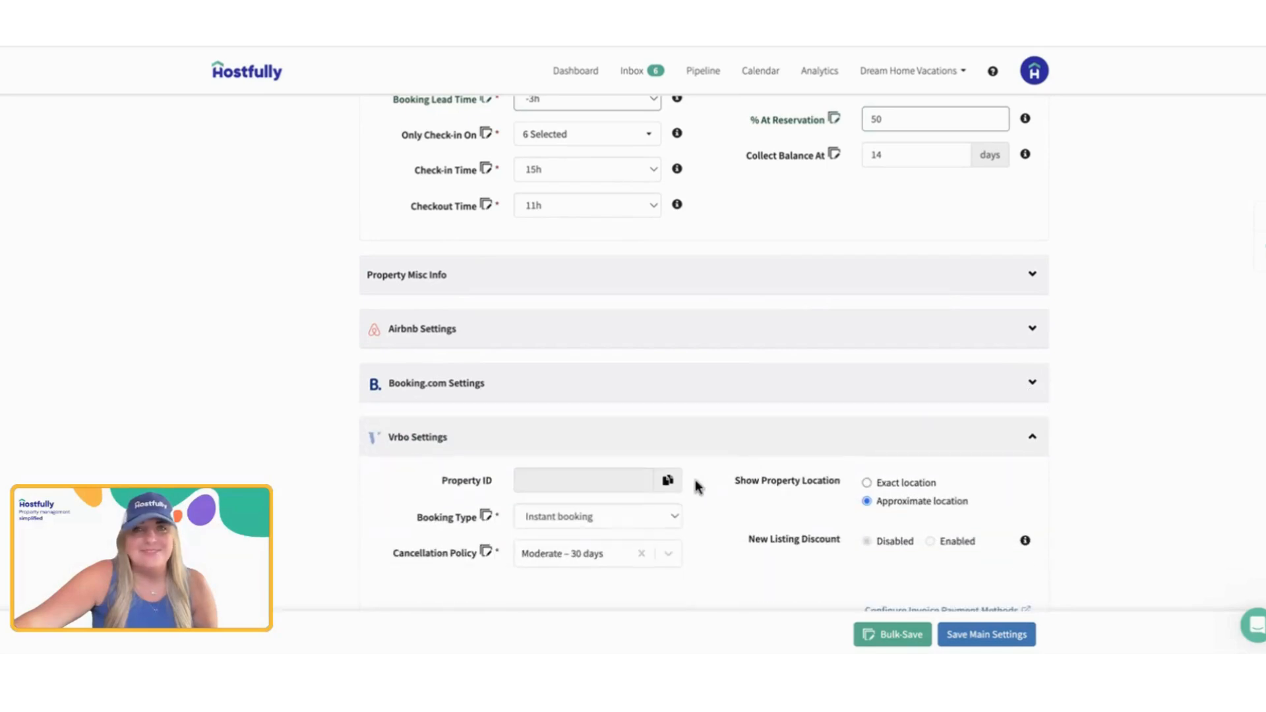
Step: Check the Booking Type options in Vrbo Settings, keeping Booking.com Settings collapsed
scroll(697, 487, down, 1)
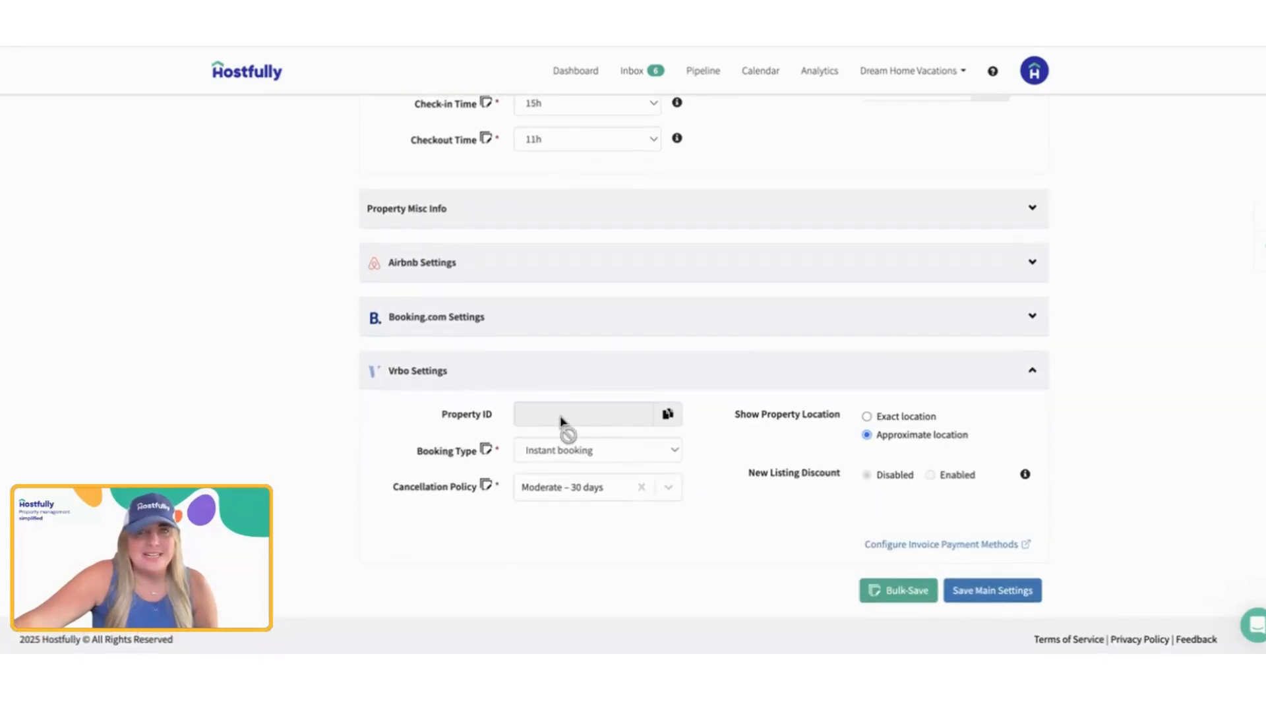
click(567, 453)
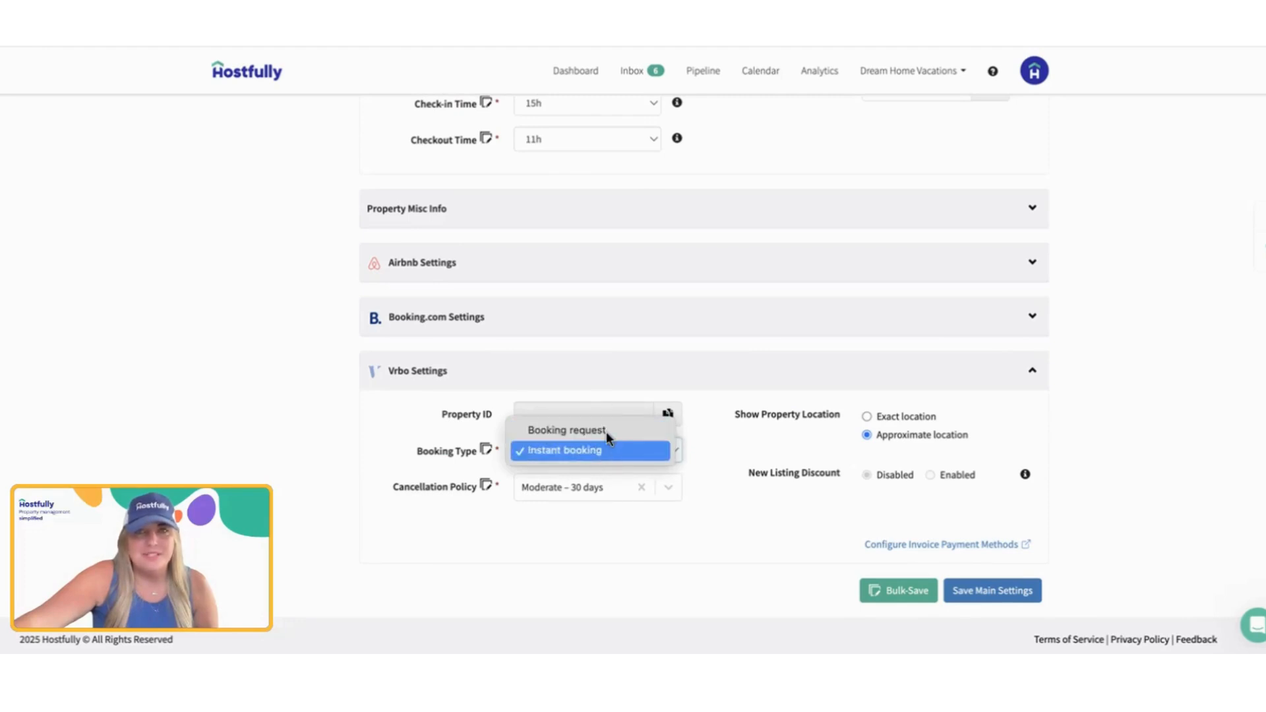
click(461, 452)
click(503, 334)
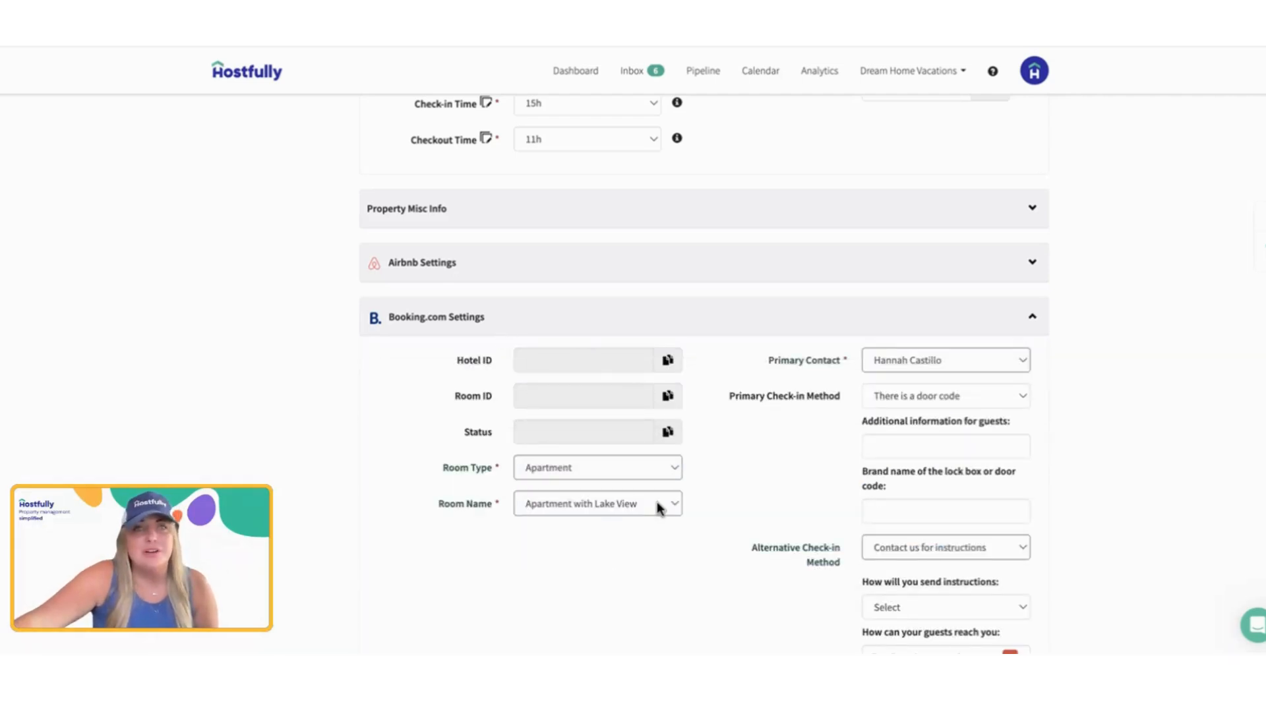
click(751, 326)
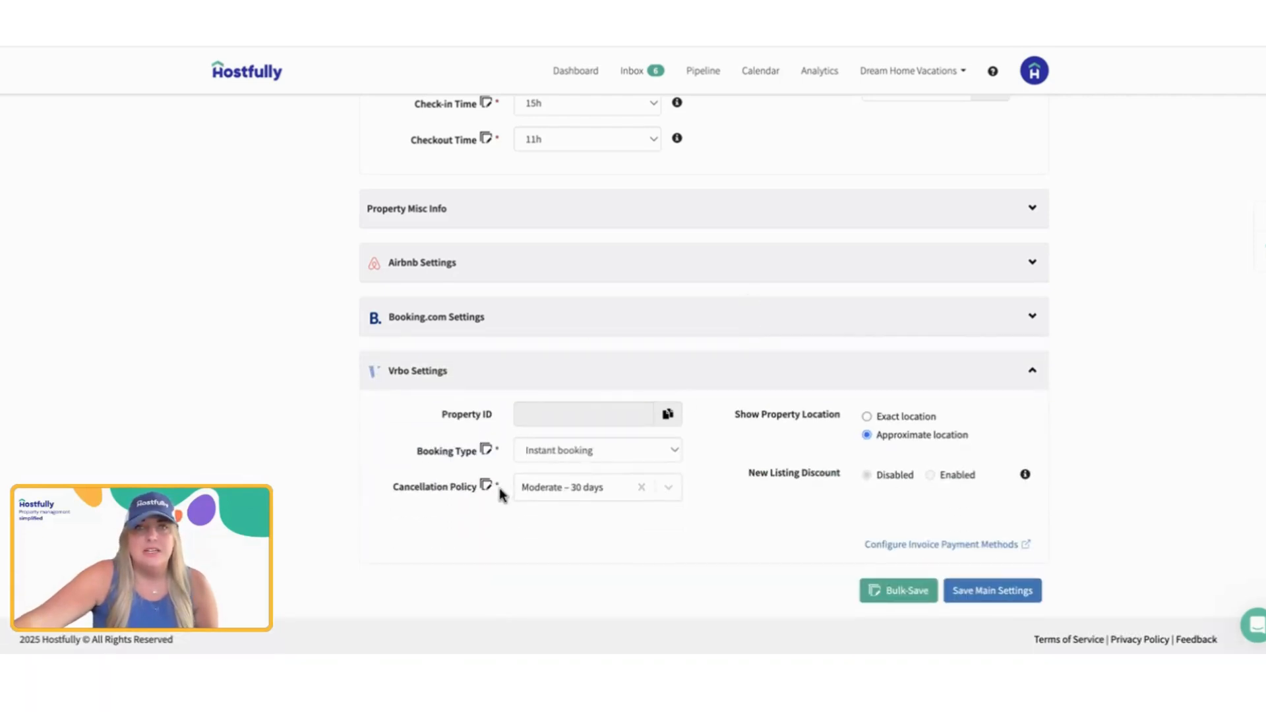
Step: Check the Cancellation Policy and New Listing Discount fields in Vrbo Settings
click(566, 492)
click(795, 454)
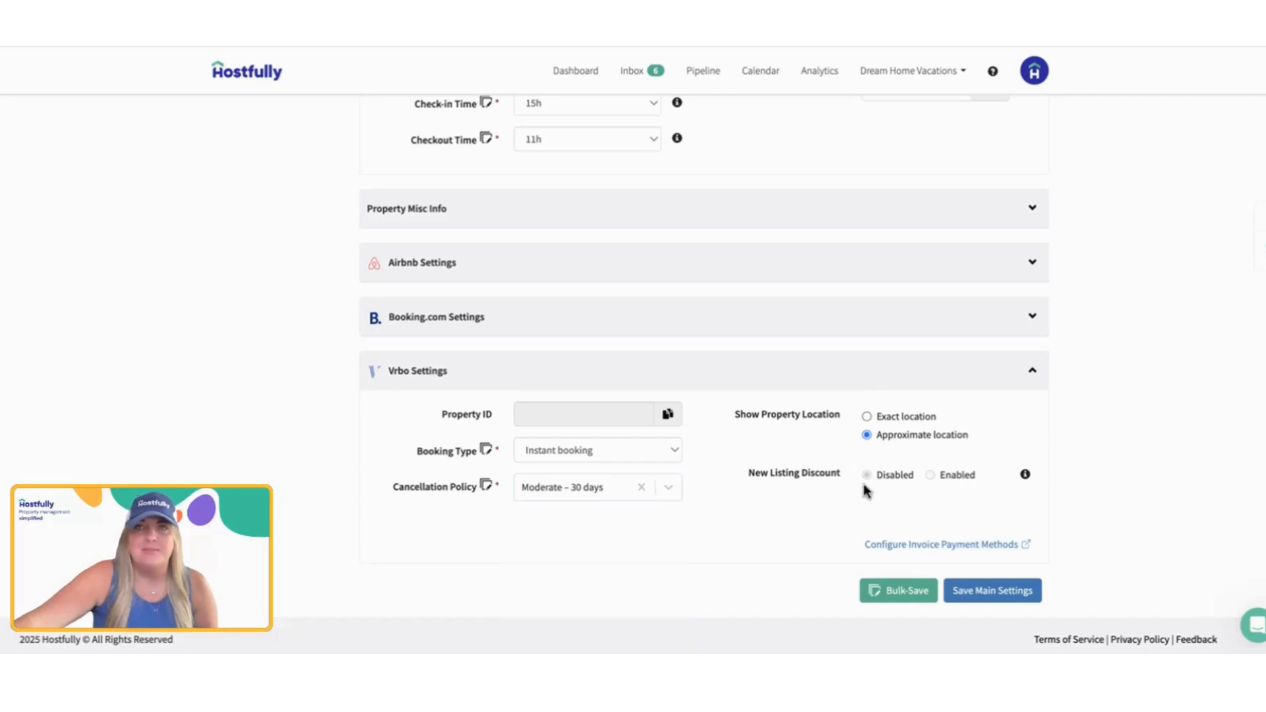
drag(746, 475, 837, 478)
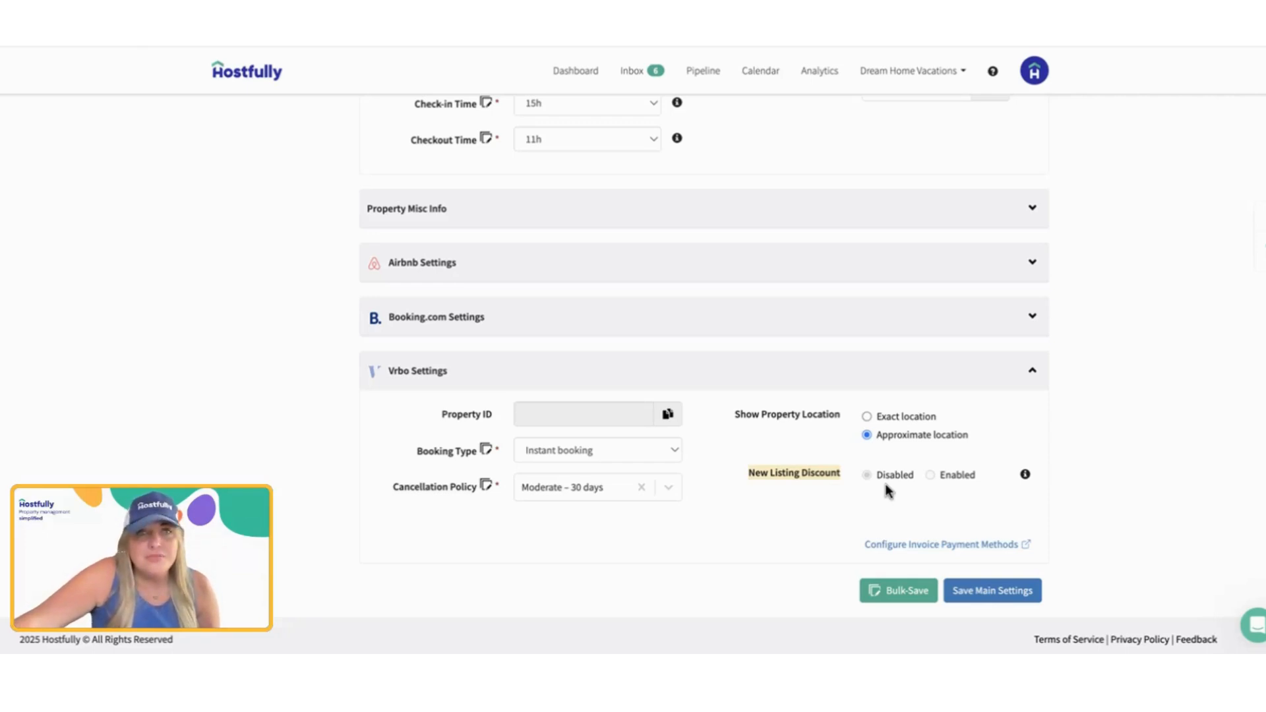
click(572, 524)
Step: Read the refund terms of the Vrbo Cancellation Policy options, including Strict – 60 day and Moderate – 30 days
click(535, 491)
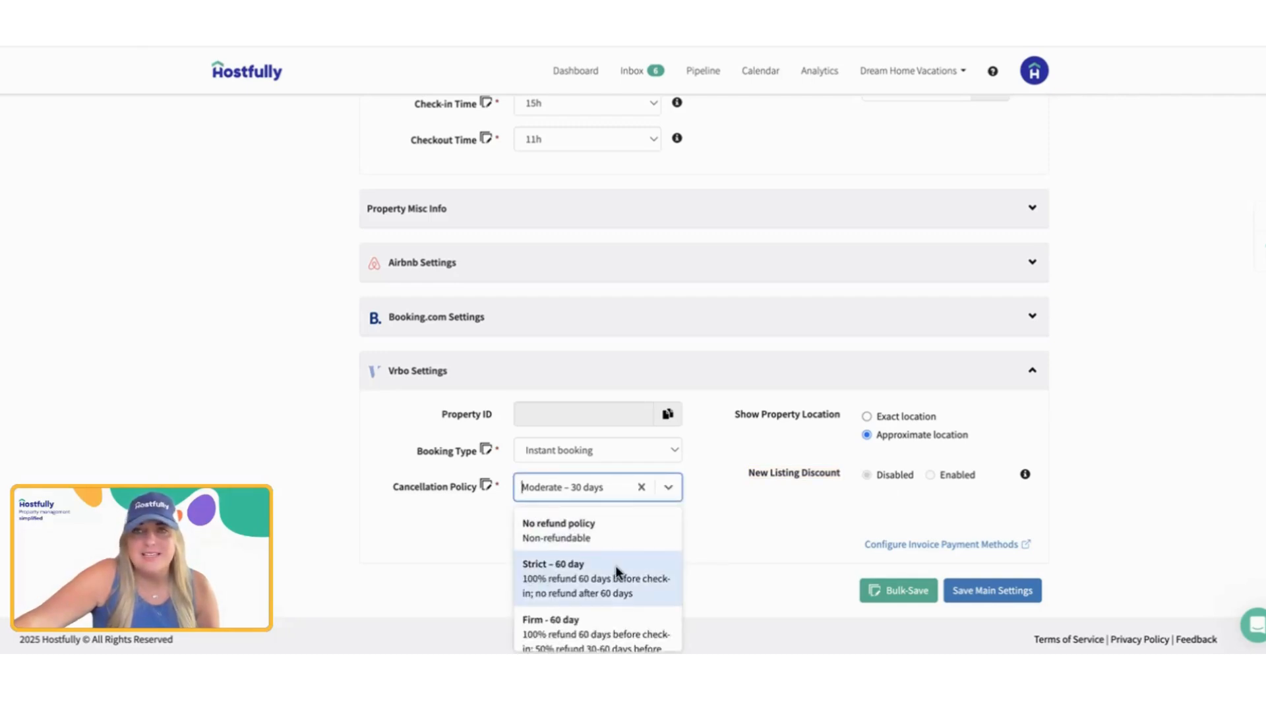
click(764, 549)
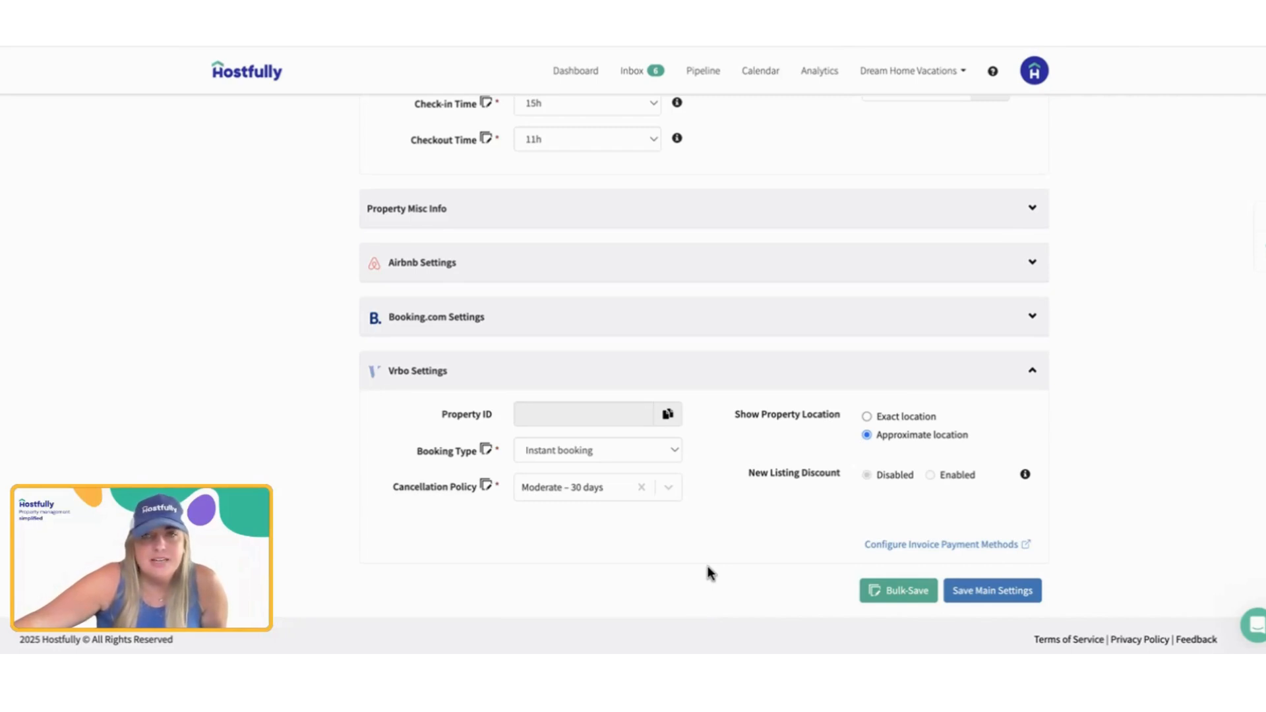
click(604, 494)
scroll(605, 566, down, 3)
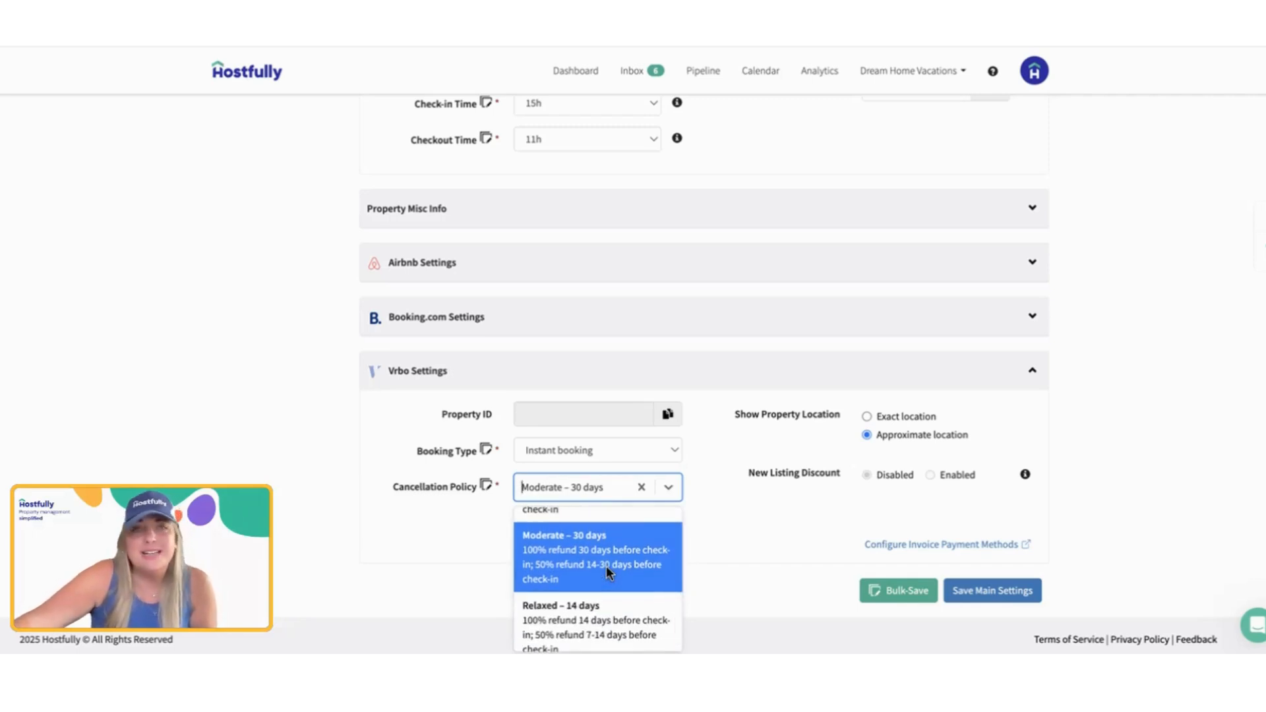
click(734, 513)
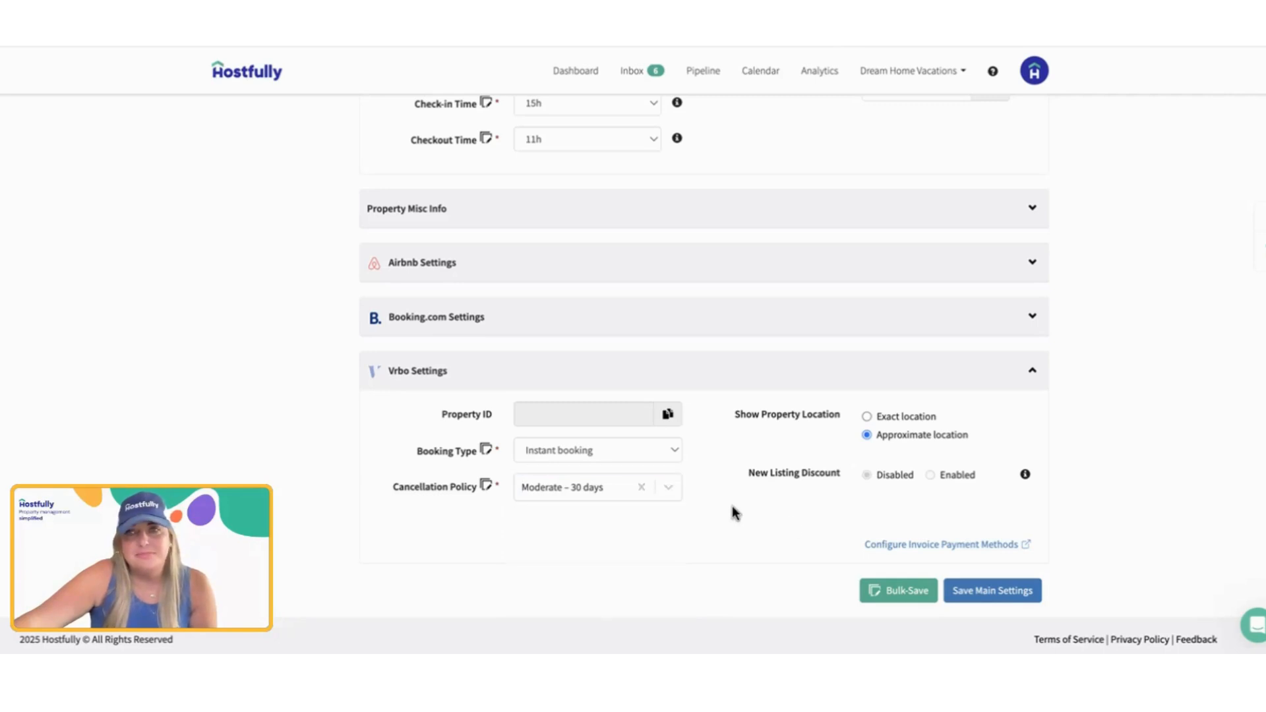
Step: Collapse the Vrbo Settings and Booking Settings sections
scroll(704, 370, down, 1)
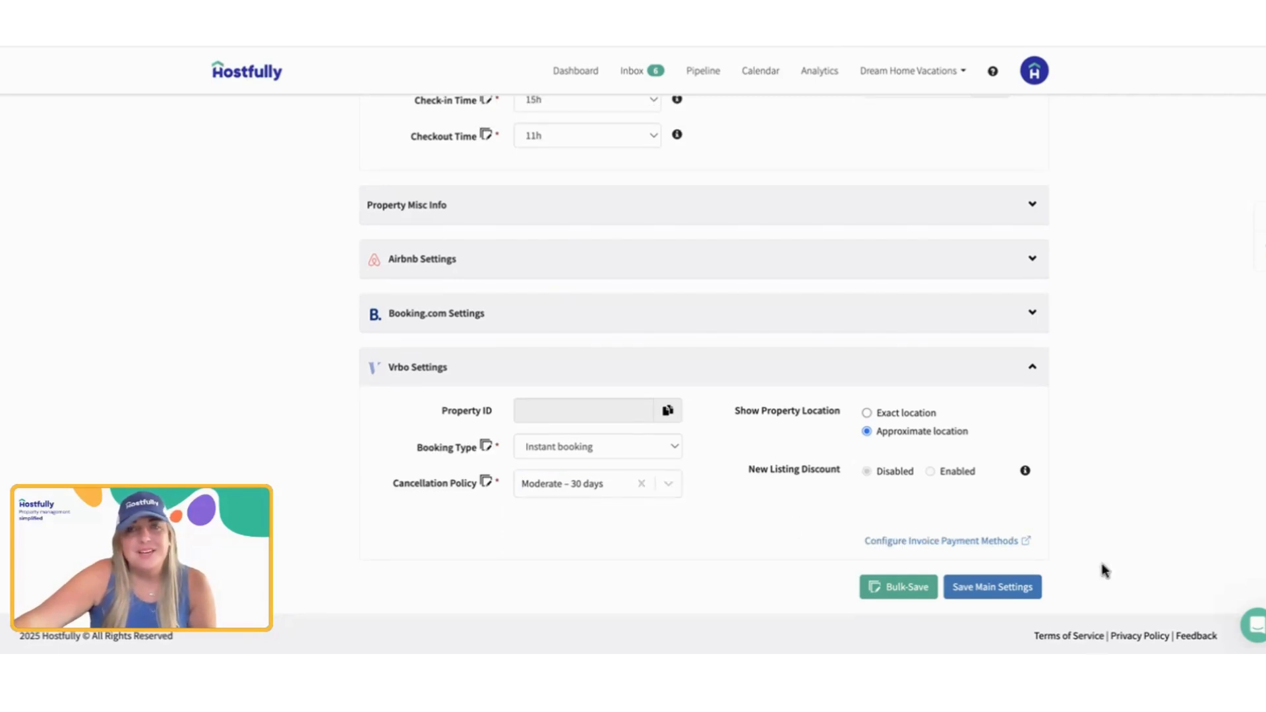
click(1034, 370)
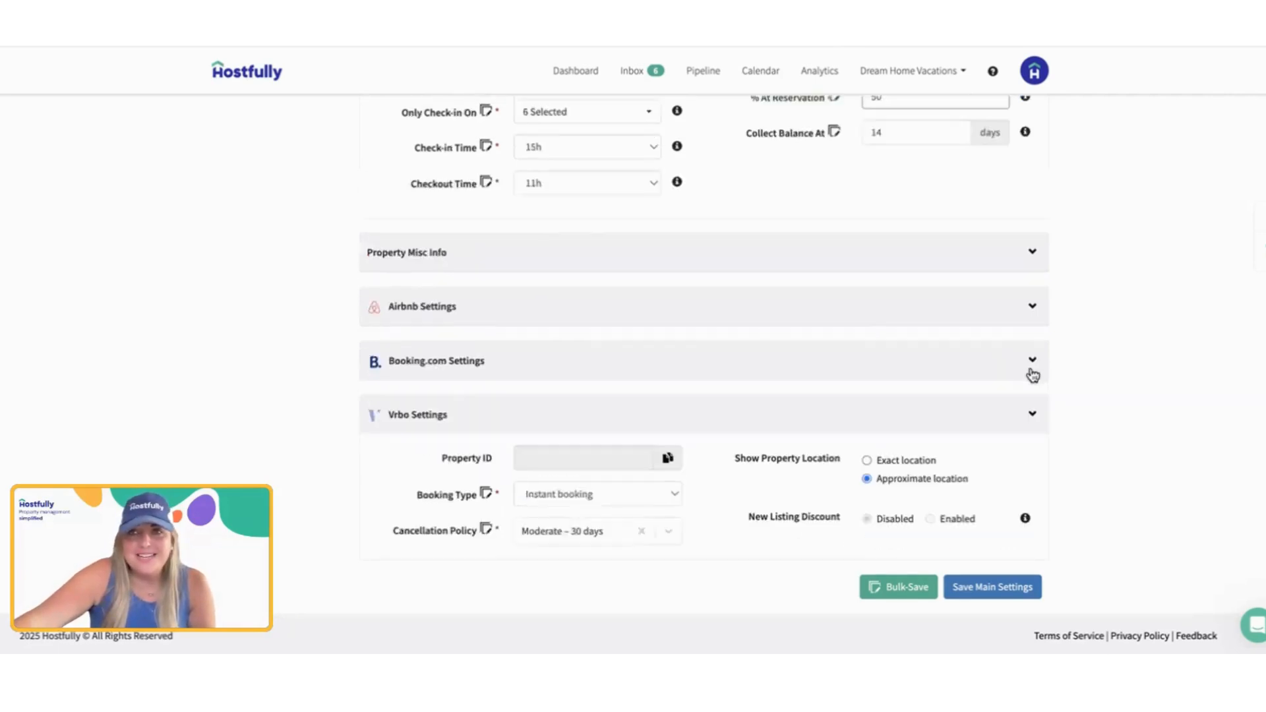
scroll(1009, 363, up, 7)
click(1021, 361)
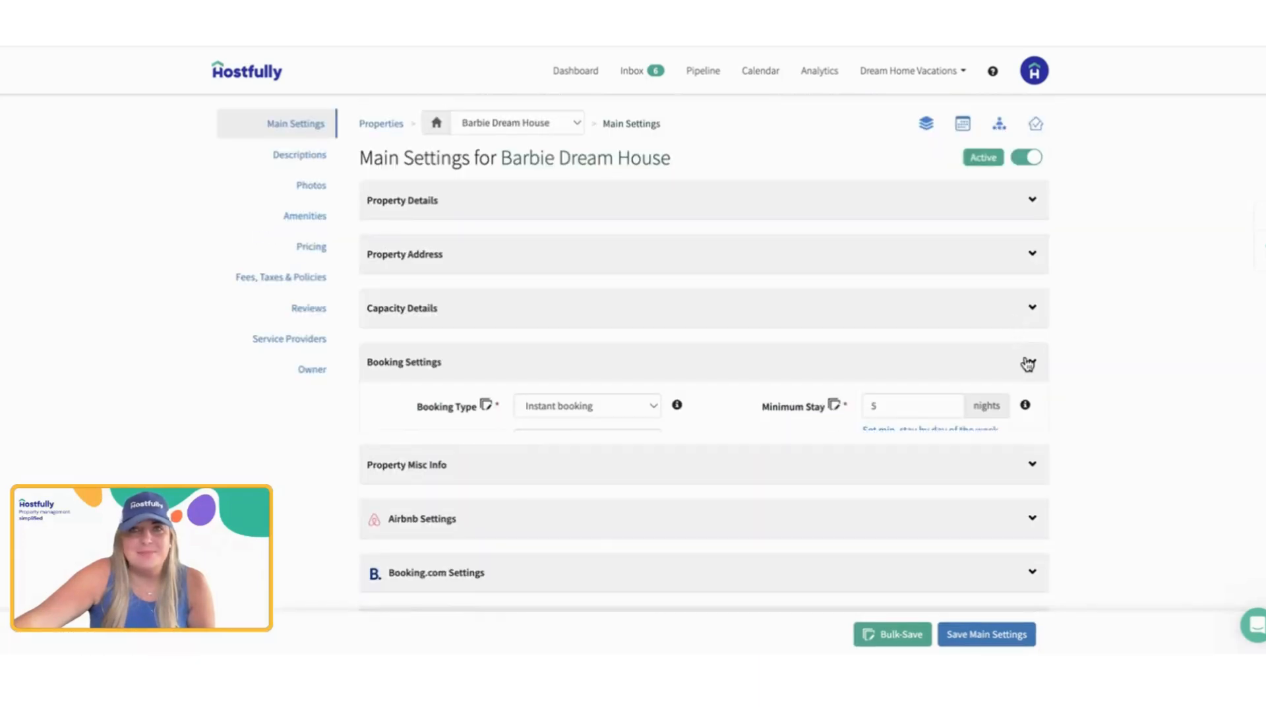
Step: Expand Booking Settings again to review its fields, such as Minimum Stay
scroll(817, 499, down, 1)
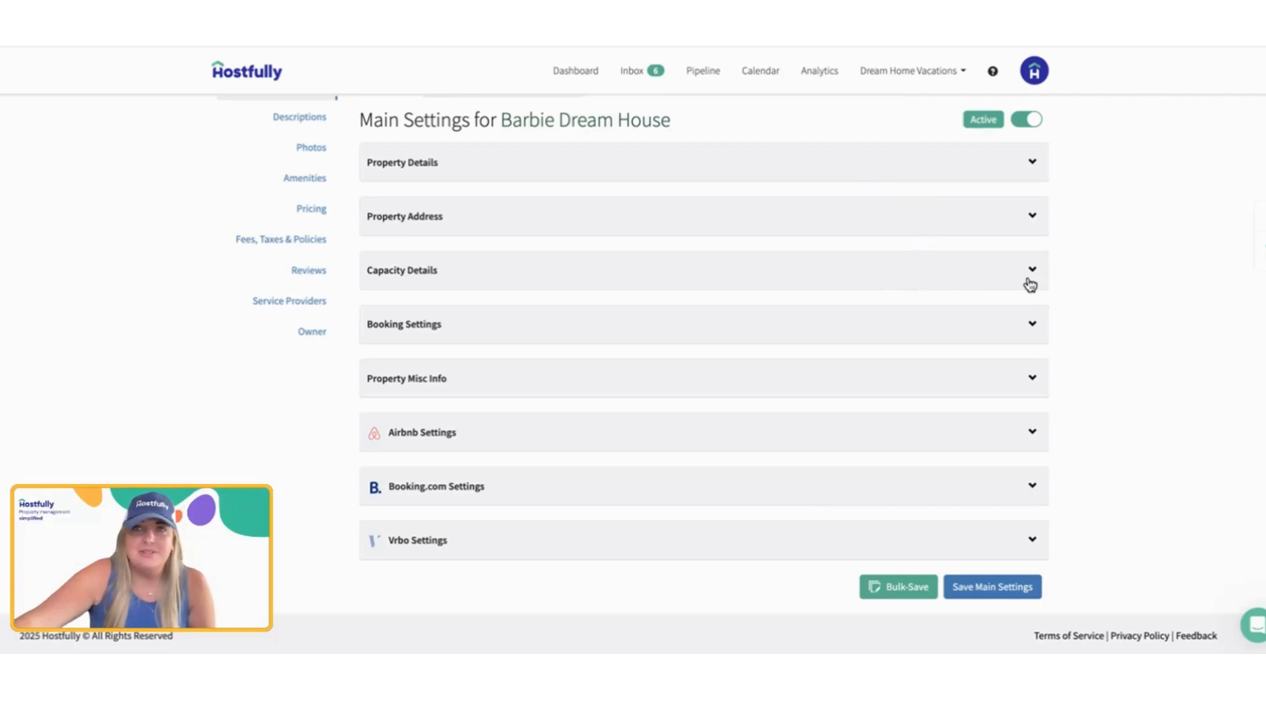
click(696, 325)
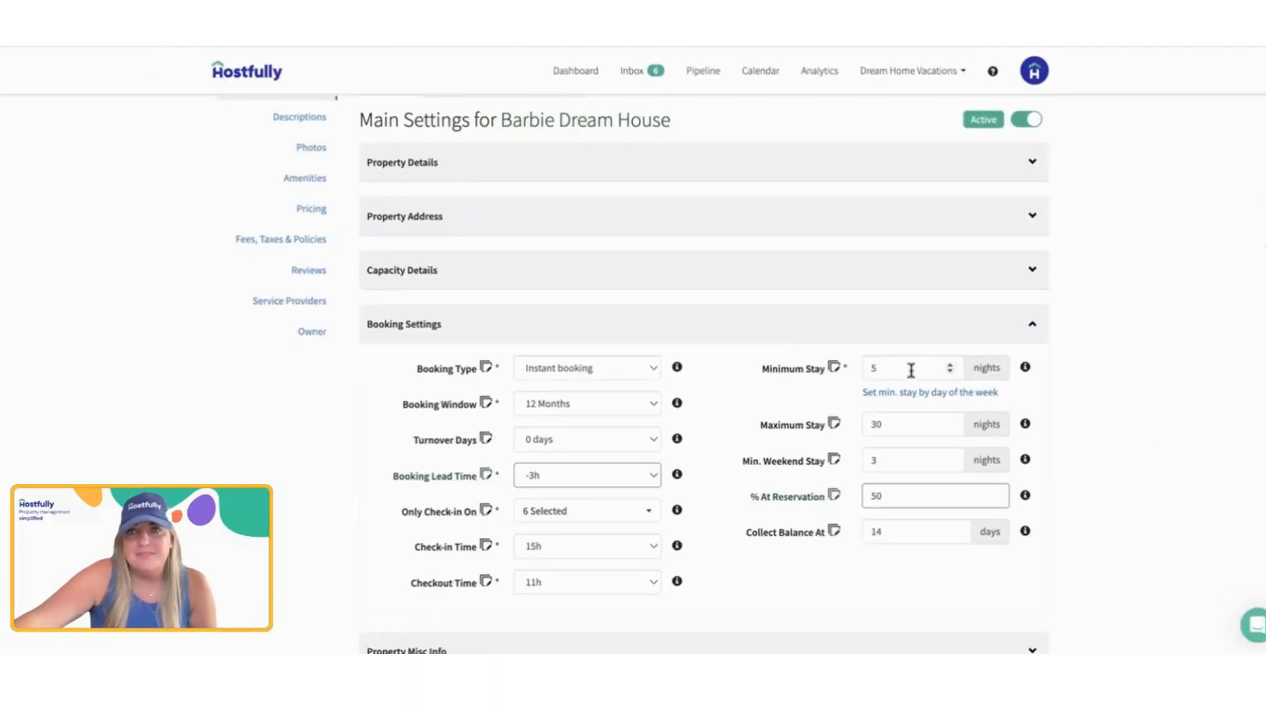
Step: Set the Minimum Stay in Booking Settings to 1 night
click(911, 370)
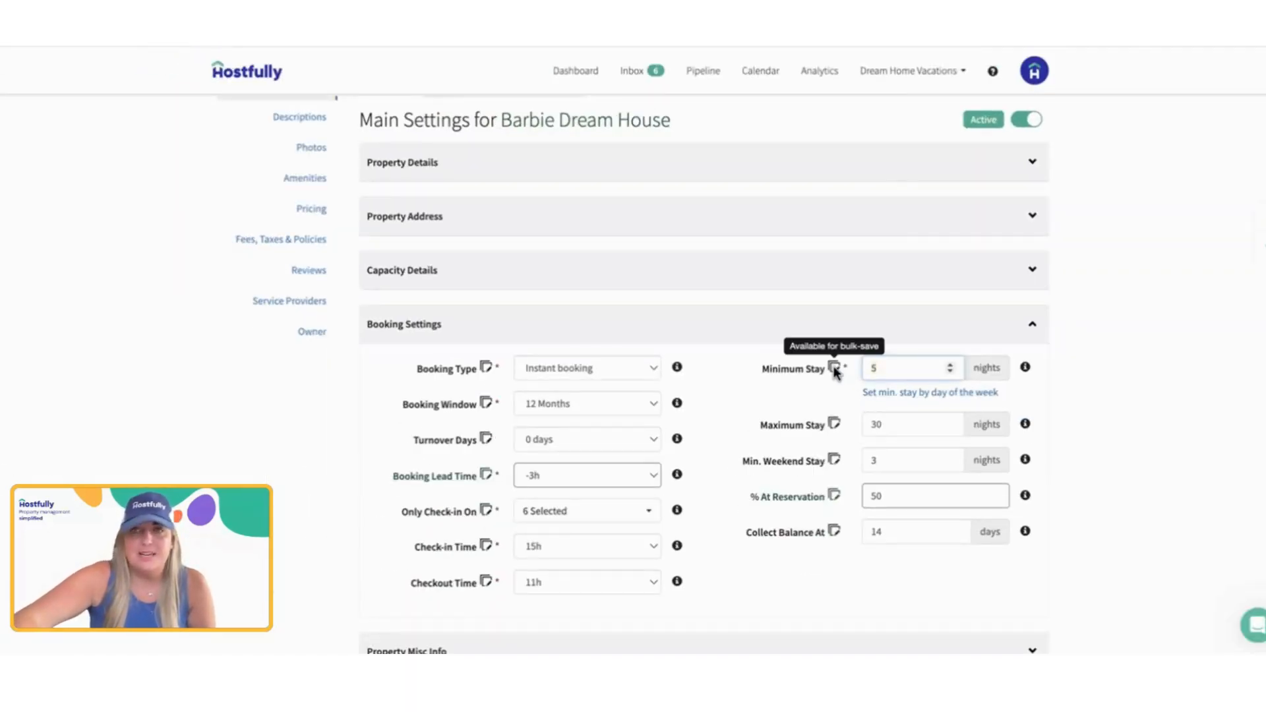
key(BackSpace)
text(1)
scroll(834, 374, up, 1)
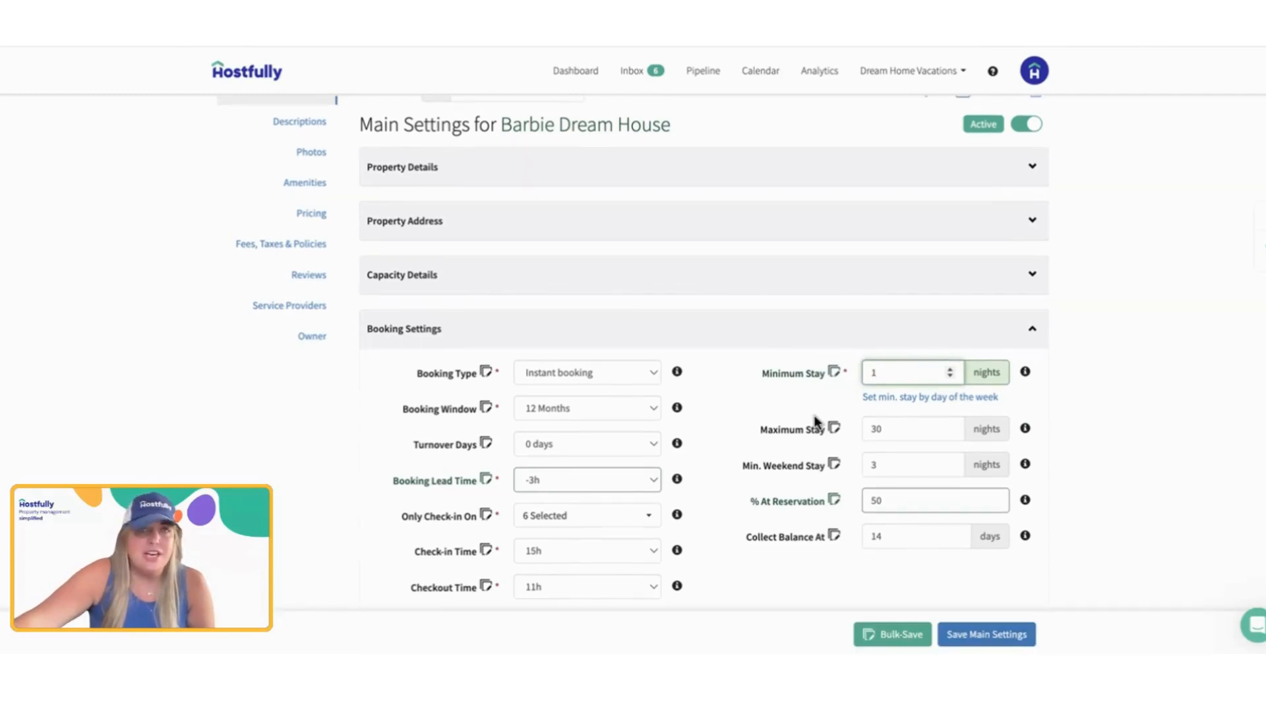
scroll(816, 420, down, 5)
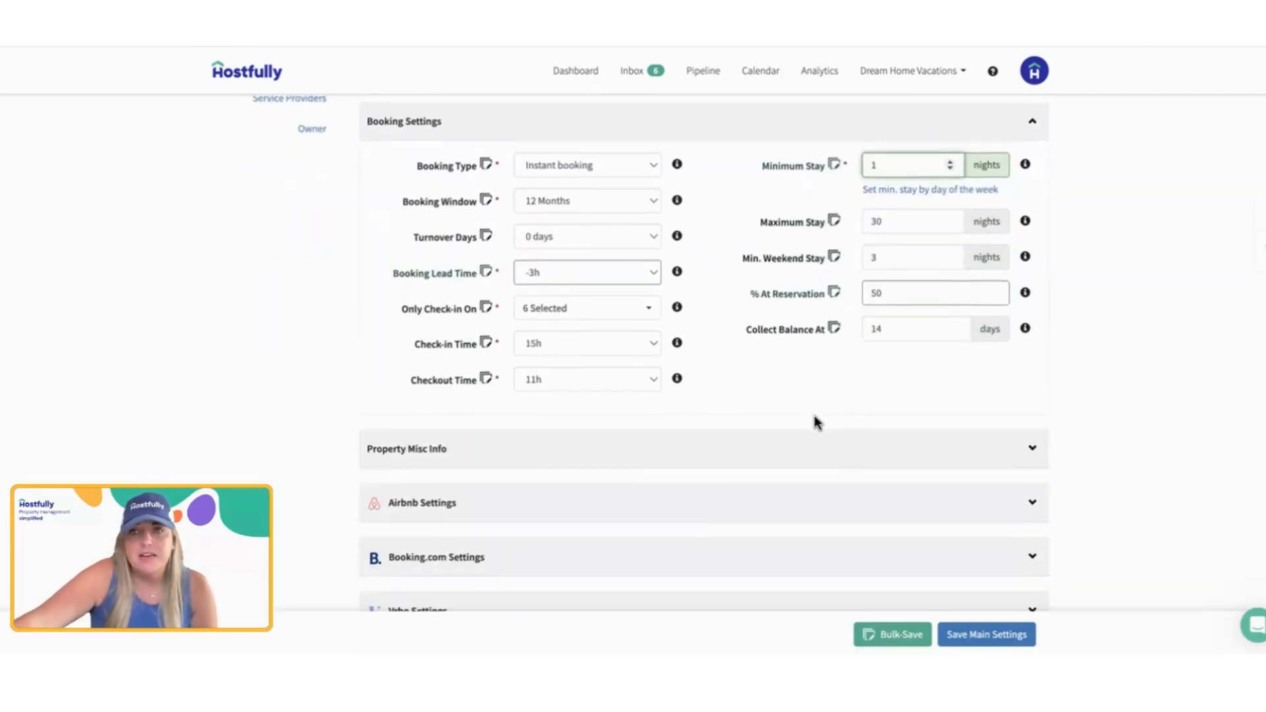
Step: Open Bulk-Save for the changed settings and review which fields apply to this property only and which to other properties
click(901, 589)
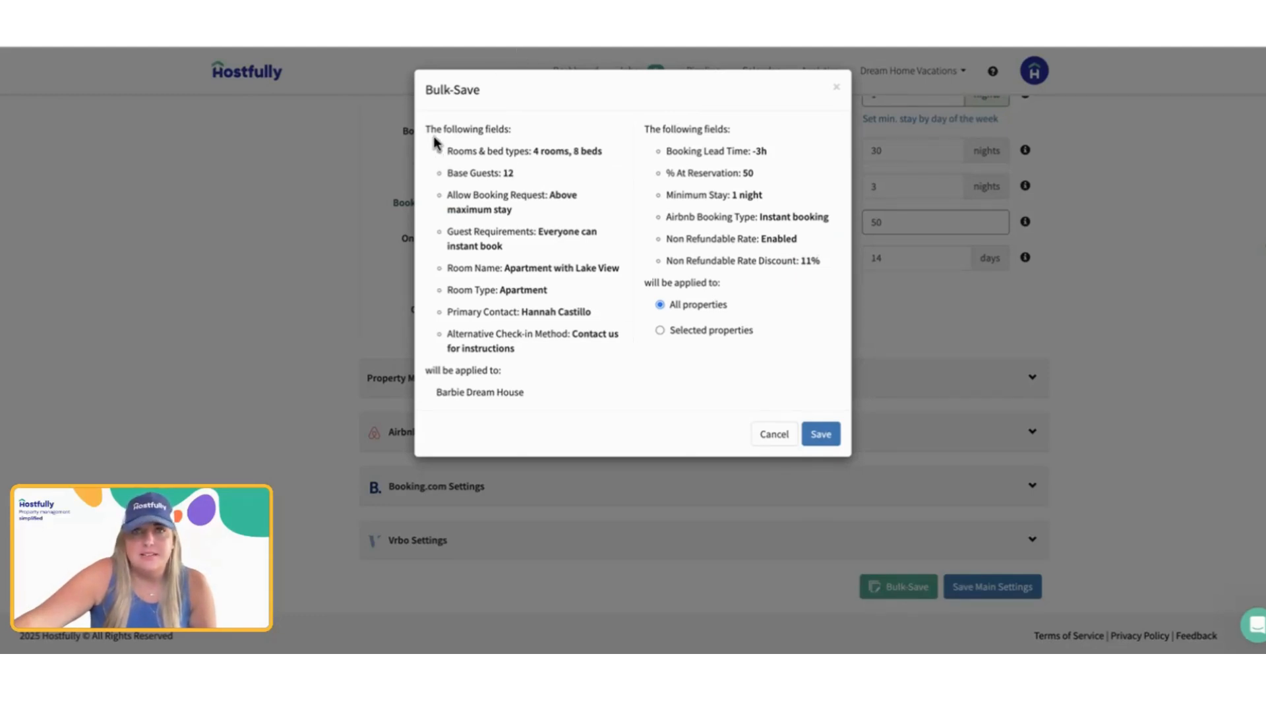
drag(435, 149, 605, 355)
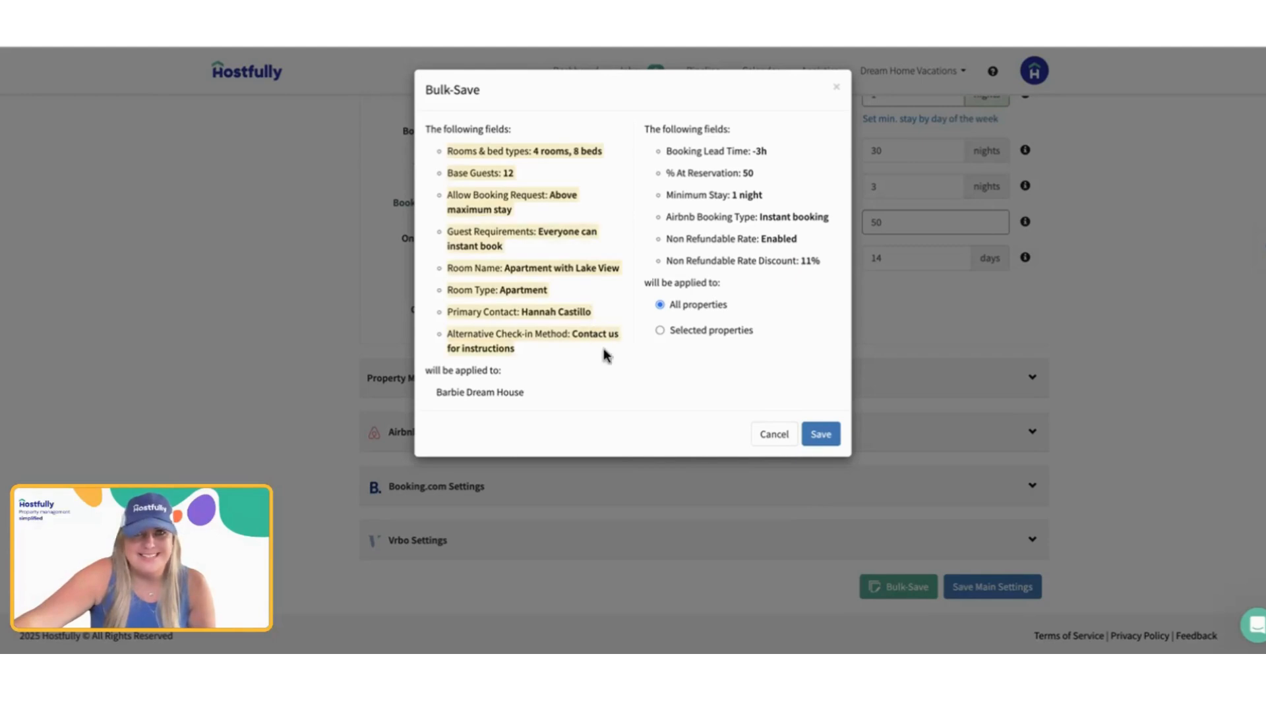
drag(644, 126, 825, 351)
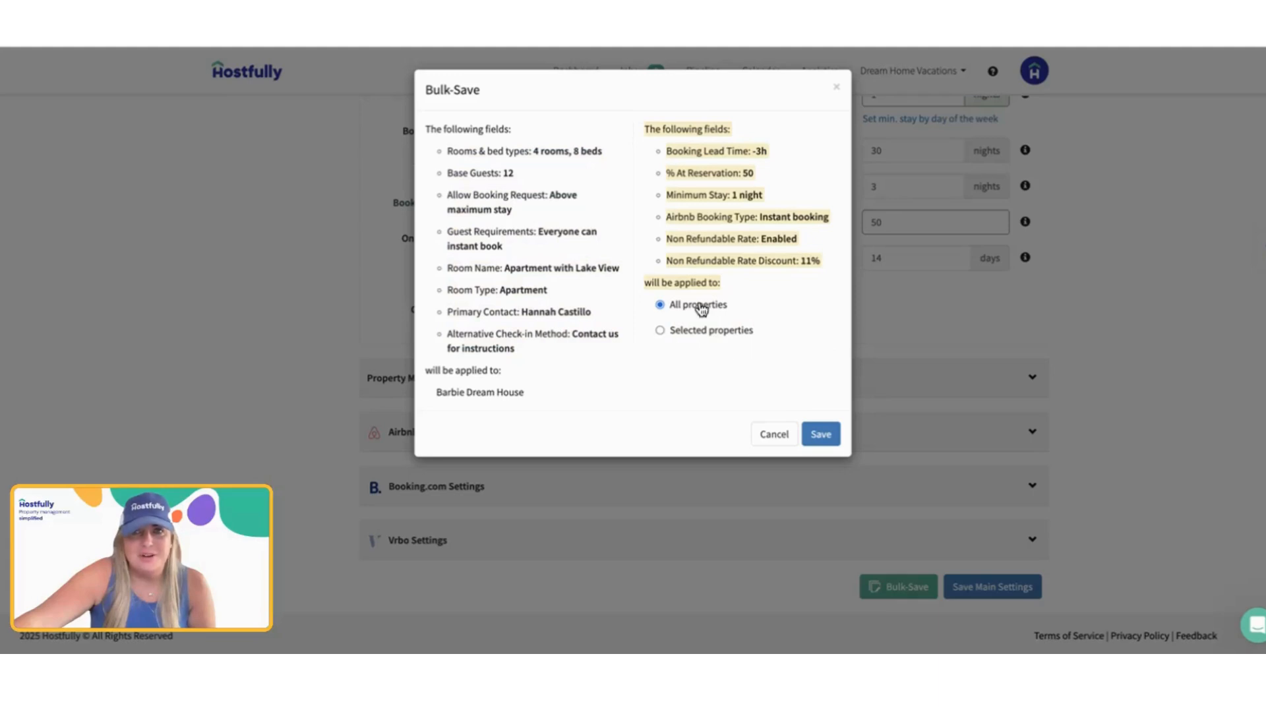
Step: Try to bulk-save the changes to selected properties, adding Hannah House alongside Barbie Dream House
click(704, 331)
click(703, 333)
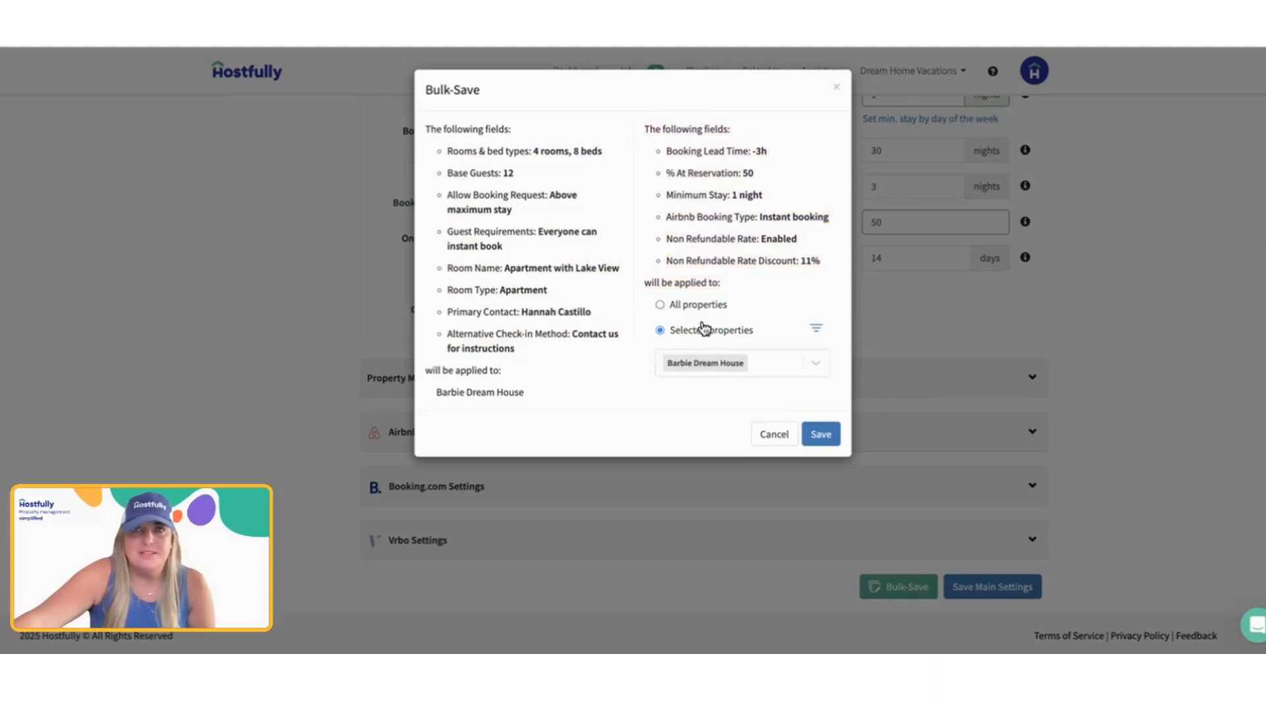
click(712, 313)
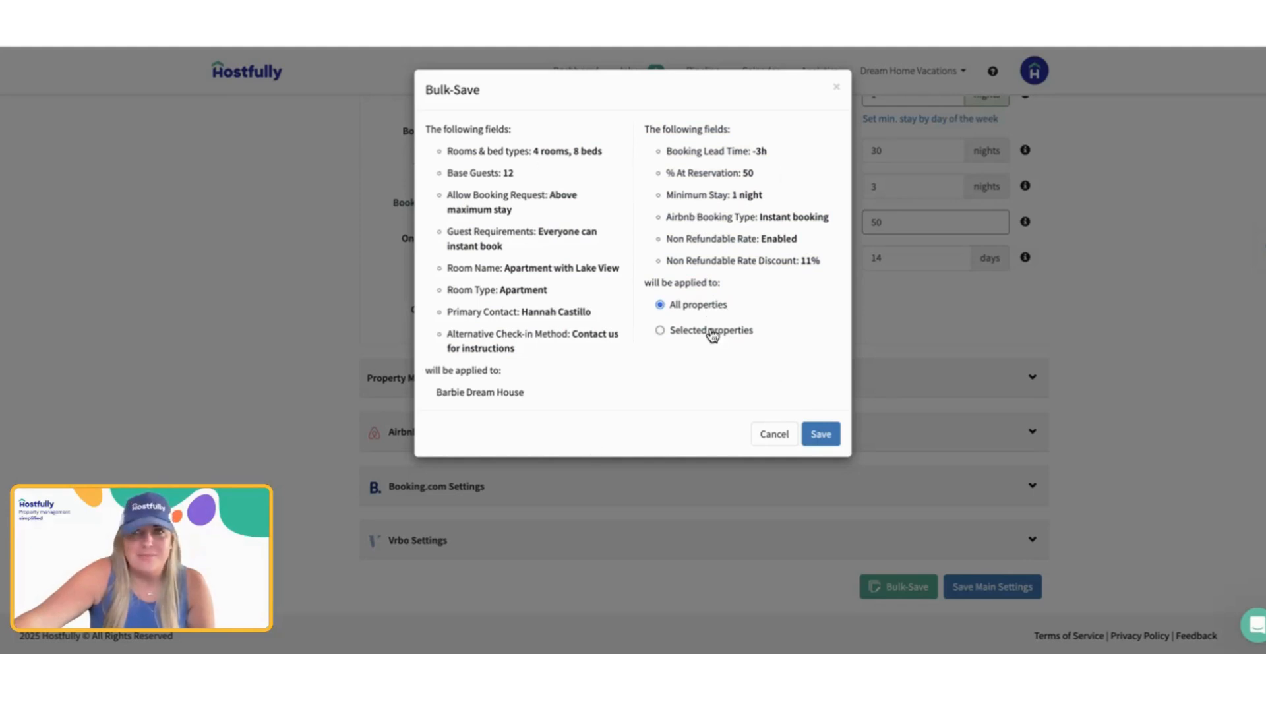
click(713, 334)
click(788, 371)
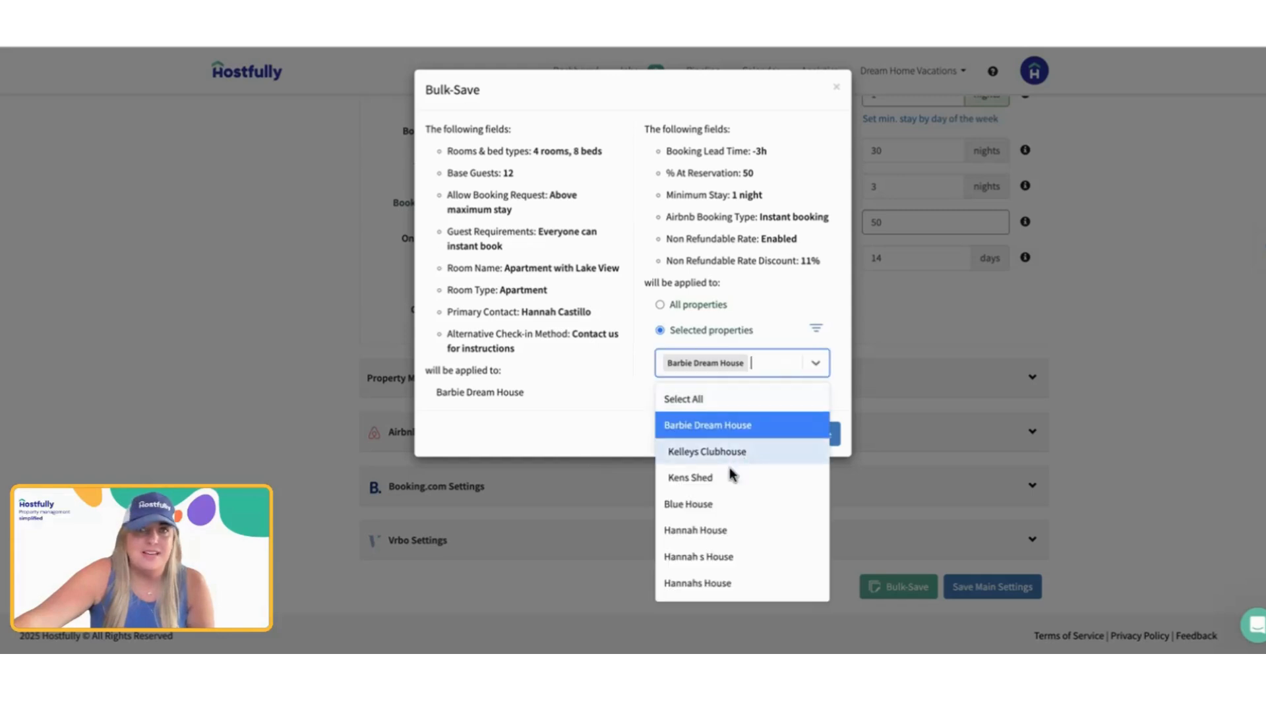
click(725, 533)
click(730, 430)
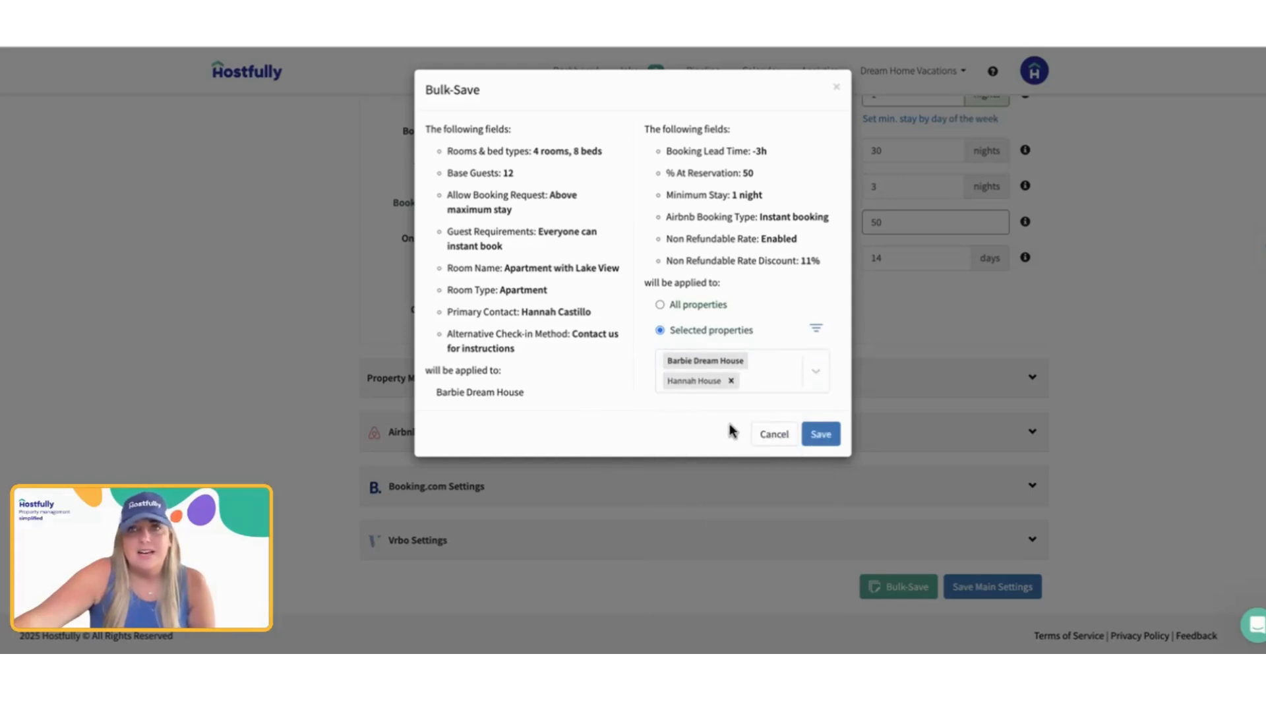
click(820, 436)
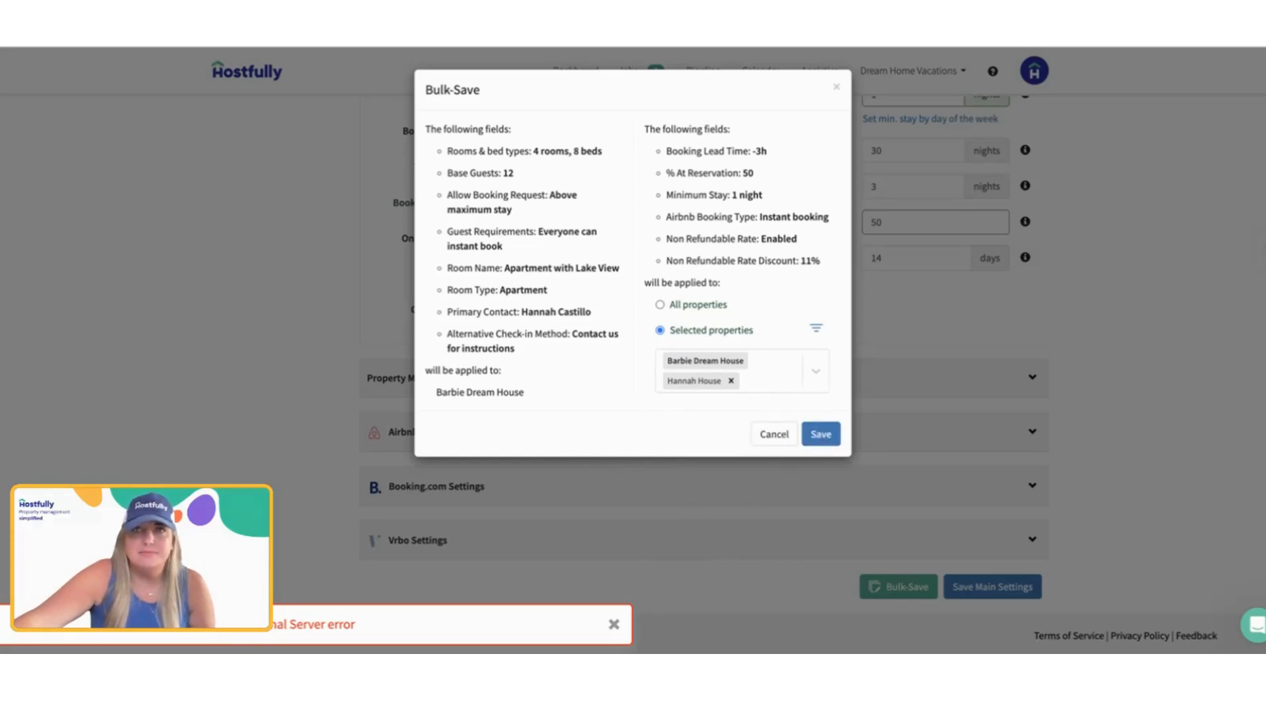
key(Escape)
scroll(752, 245, up, 3)
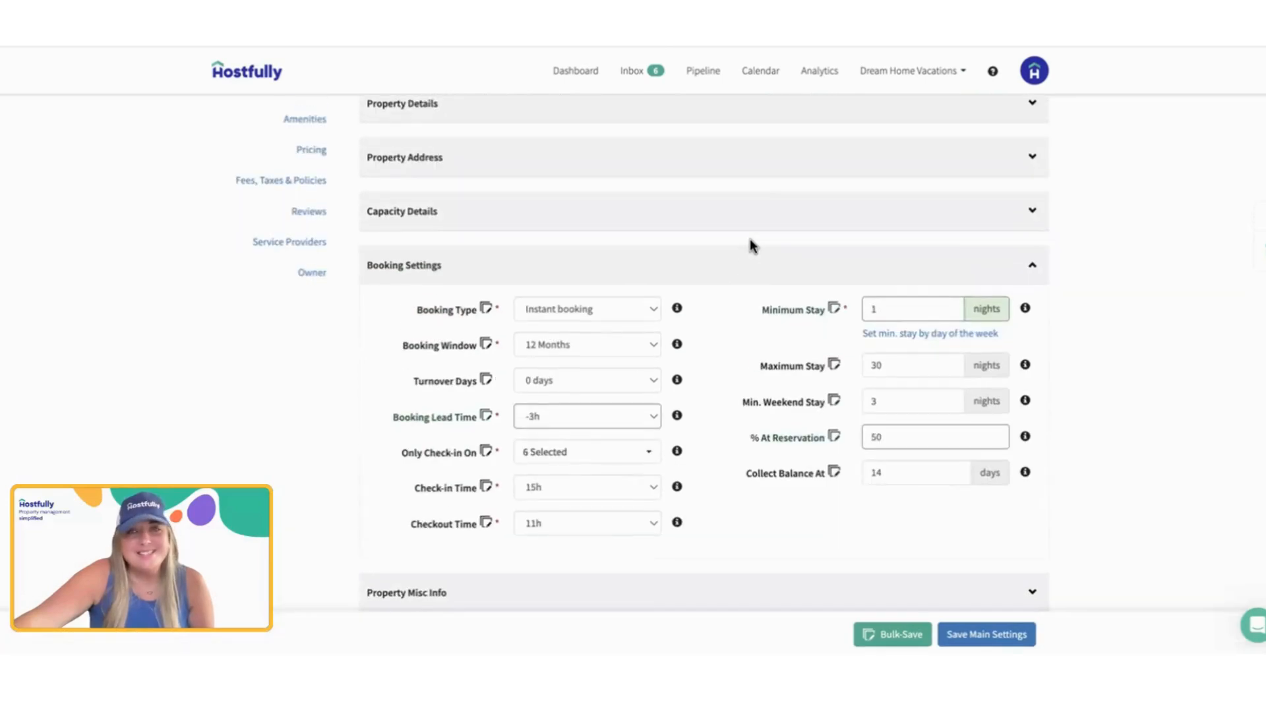
Step: Review the custom data fields for Barbie Dream House, from Lock Code to Breezeway guidebook Link, and return to Main Settings
scroll(752, 246, up, 2)
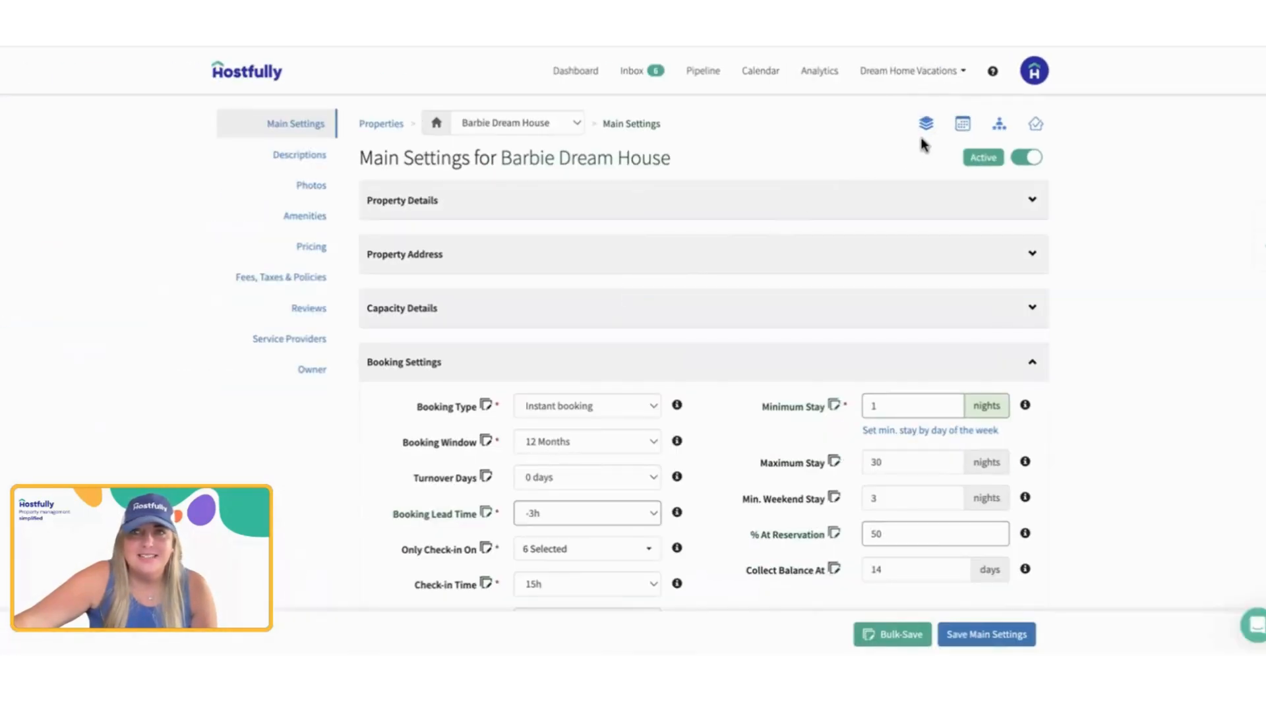
click(928, 124)
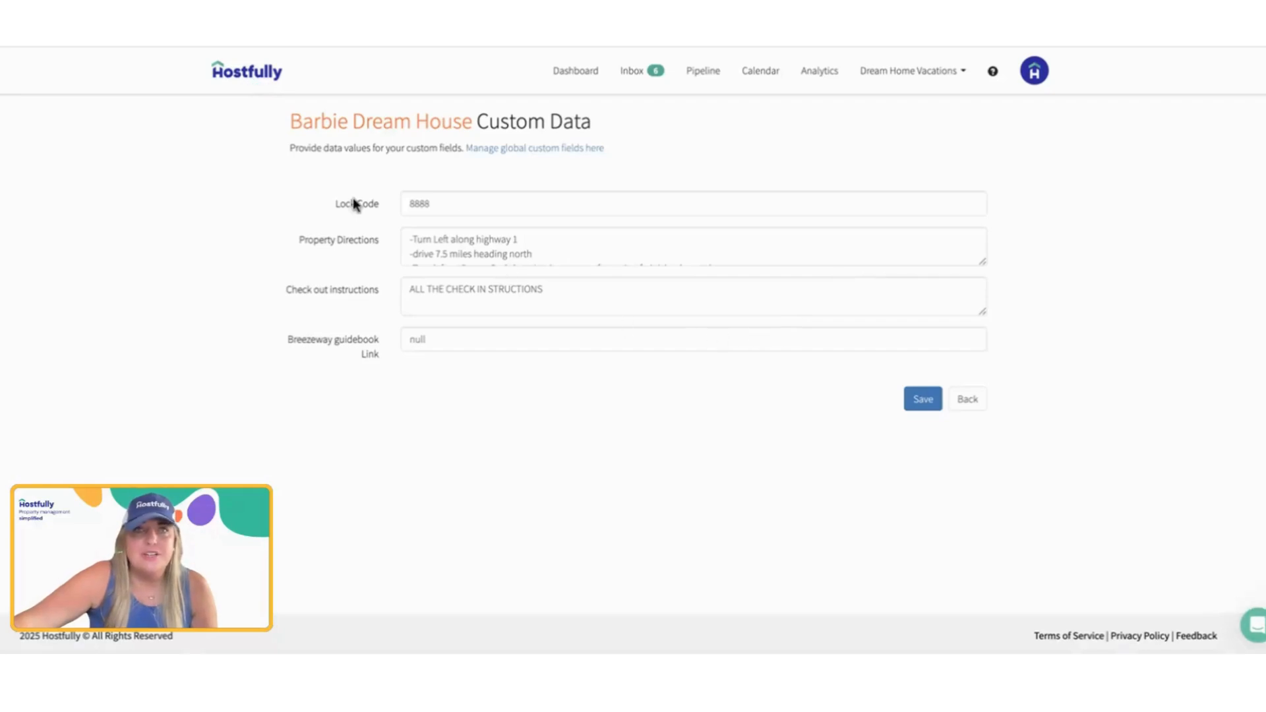
drag(332, 210, 443, 344)
click(443, 344)
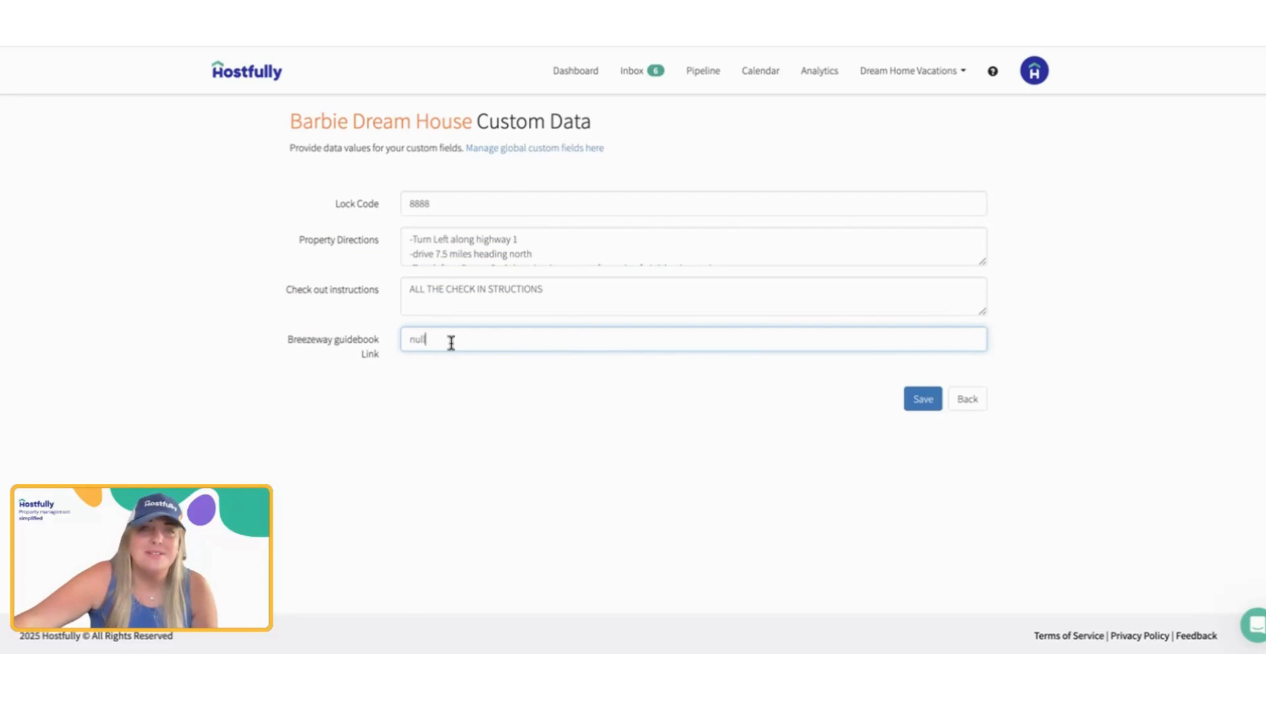
click(964, 401)
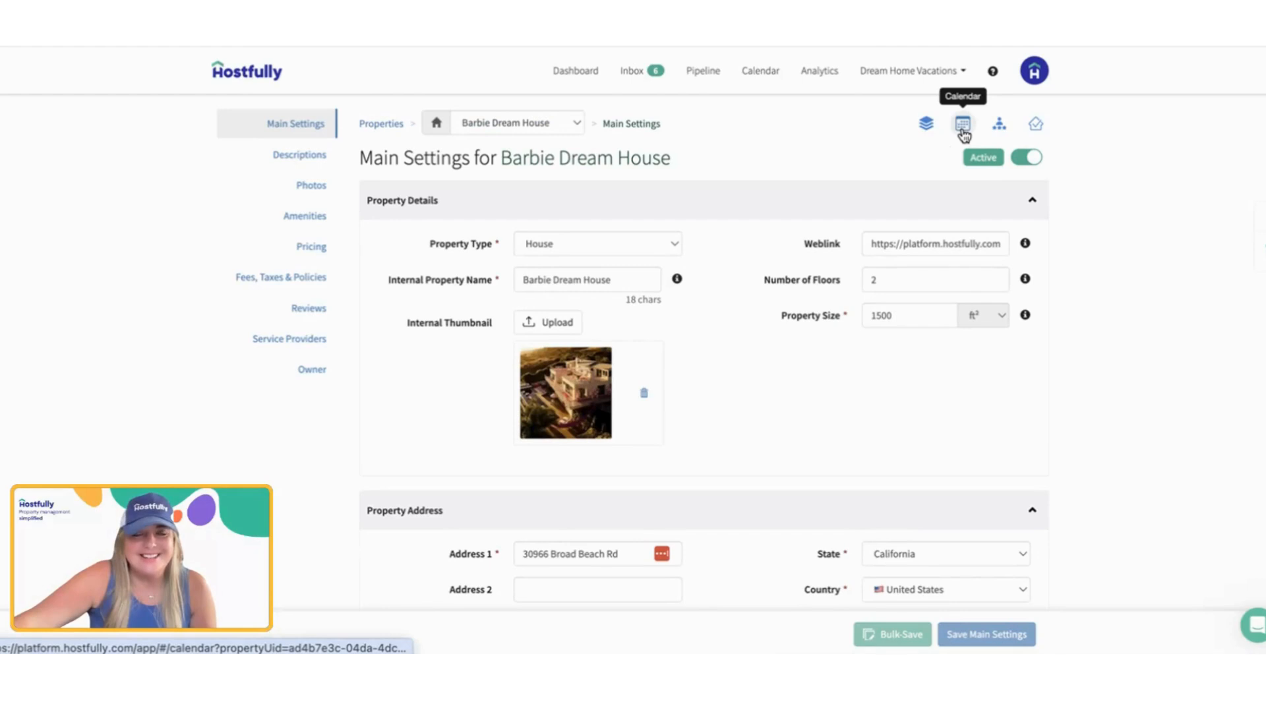
Step: Check the nightly prices and minimum stays in the Barbie Dream House calendar, and return to the property settings
click(963, 128)
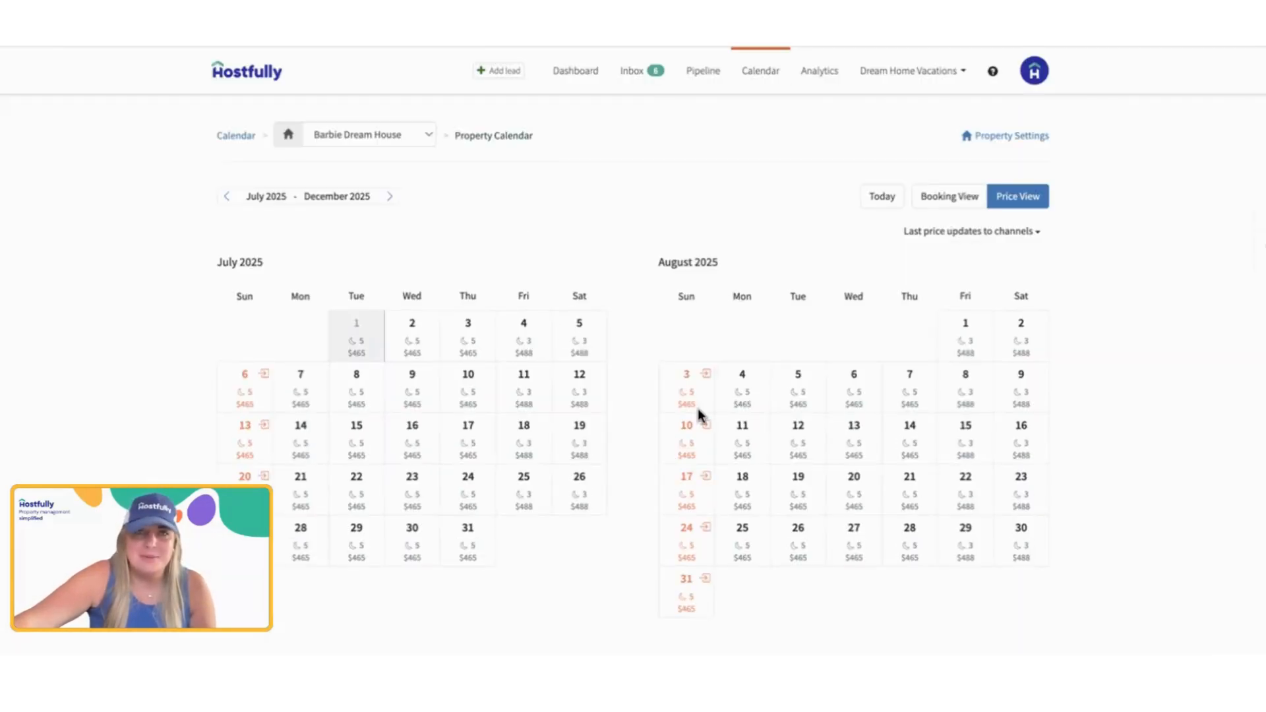
click(1004, 135)
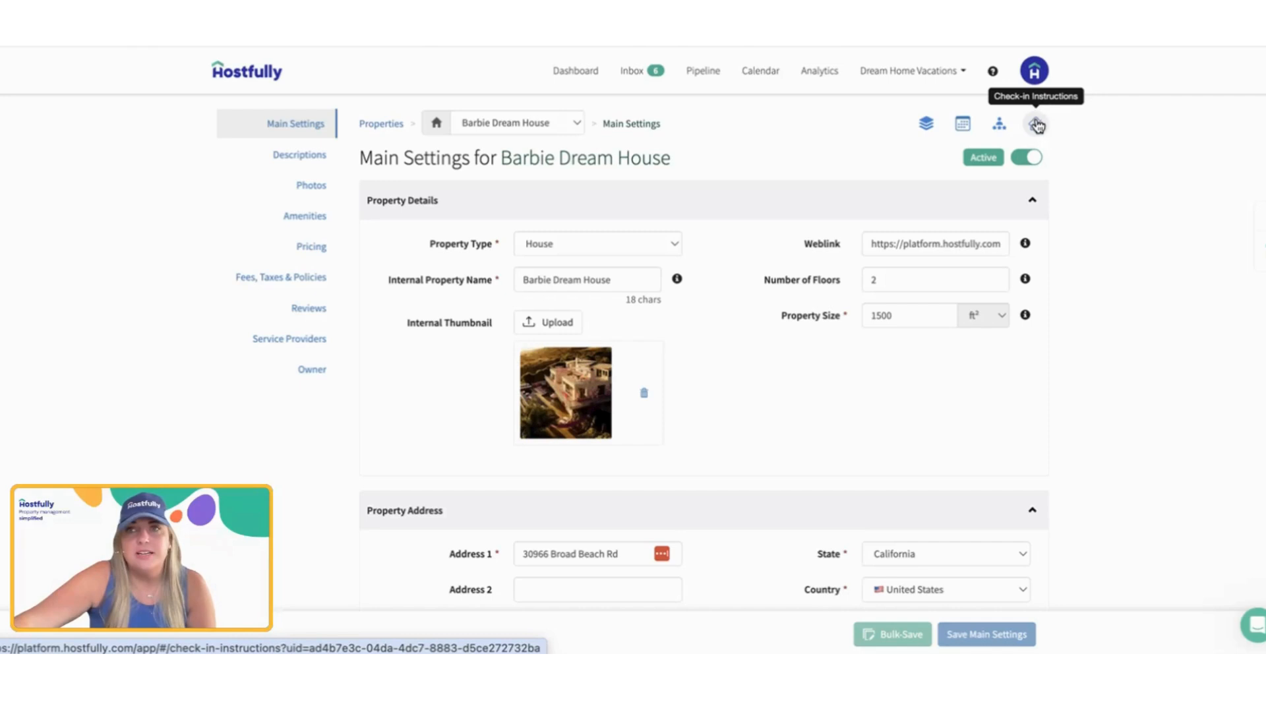
Step: Open the check-in instructions mailer for Barbie Dream House and review its recipient, subject and message text
click(1036, 122)
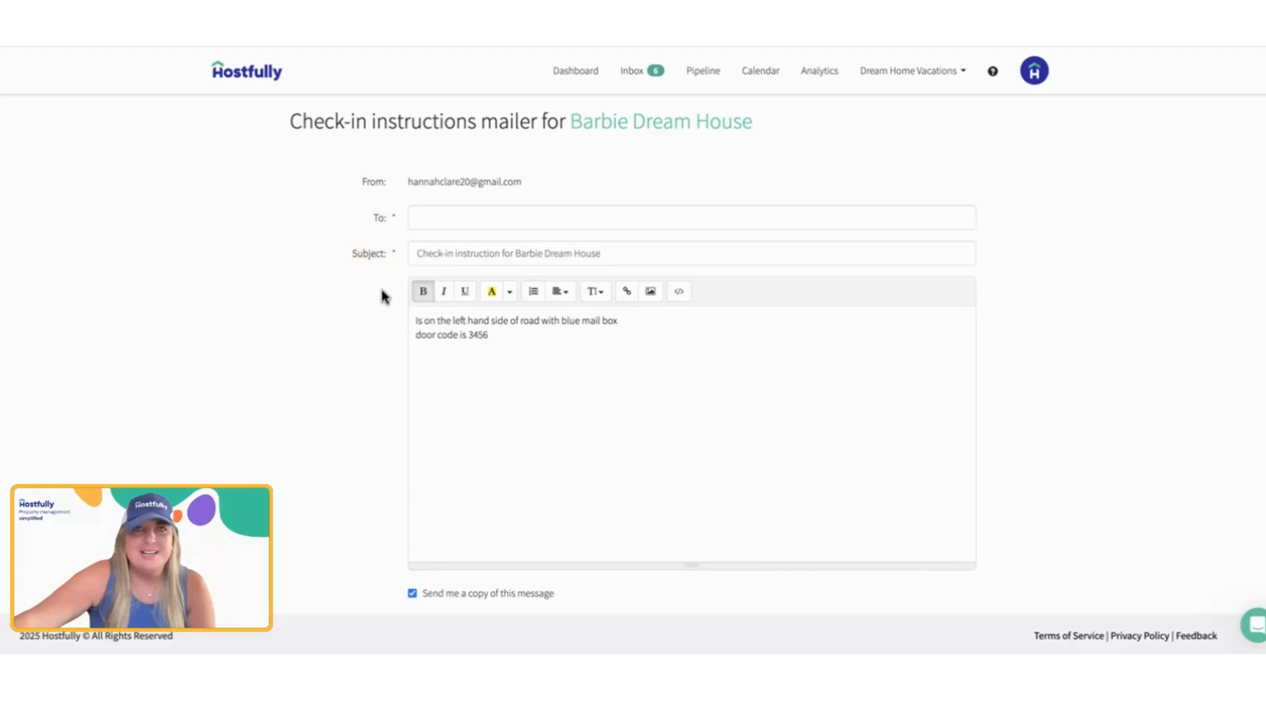
scroll(763, 552, down, 1)
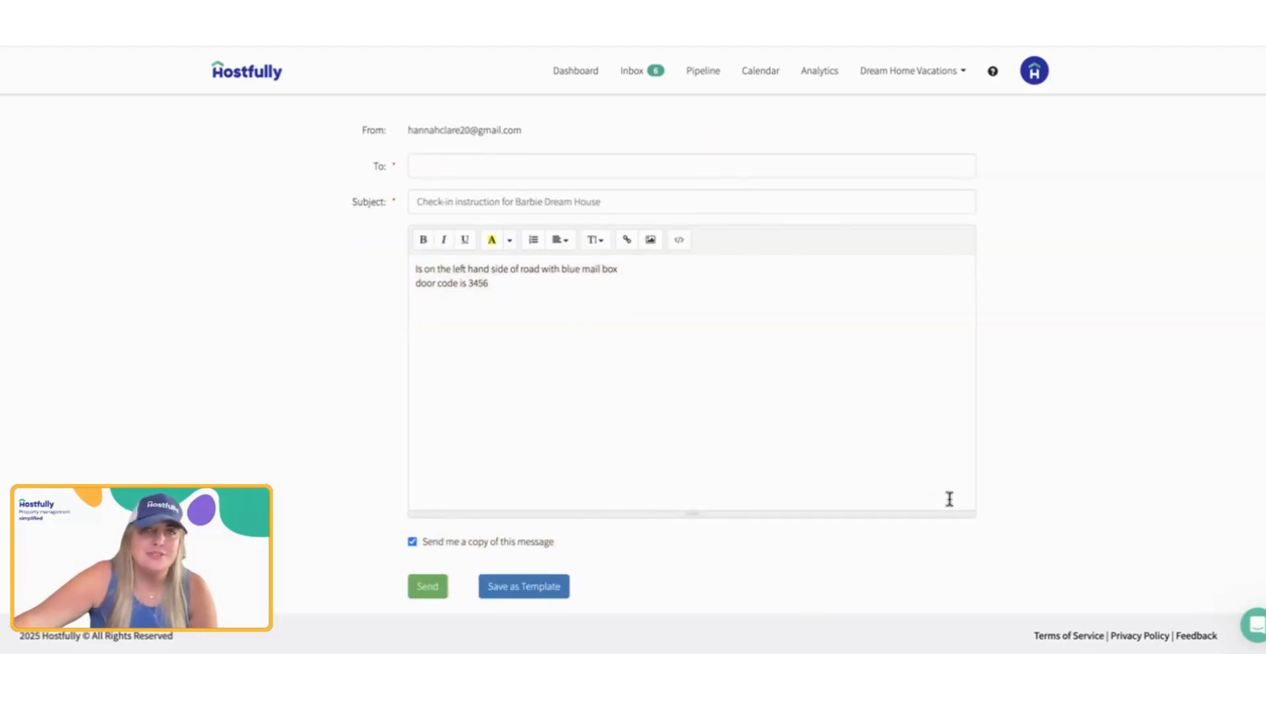
drag(488, 283, 405, 262)
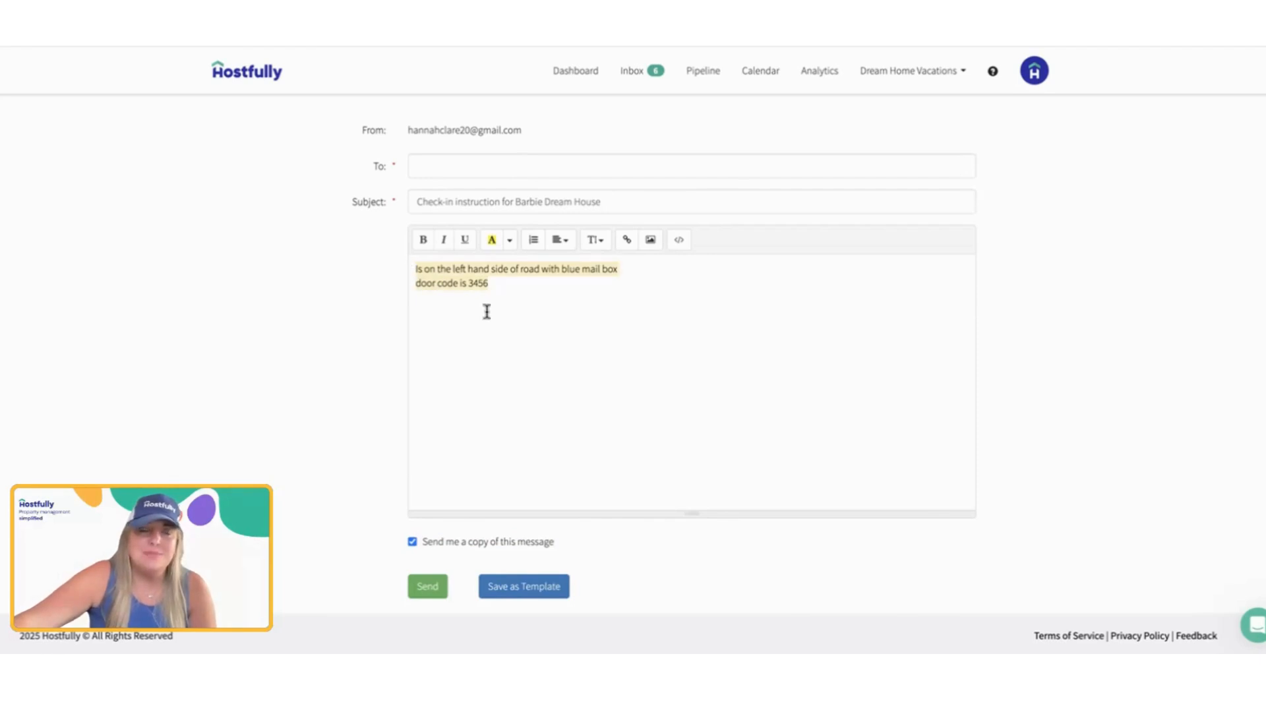
scroll(487, 315, up, 1)
drag(752, 122, 561, 117)
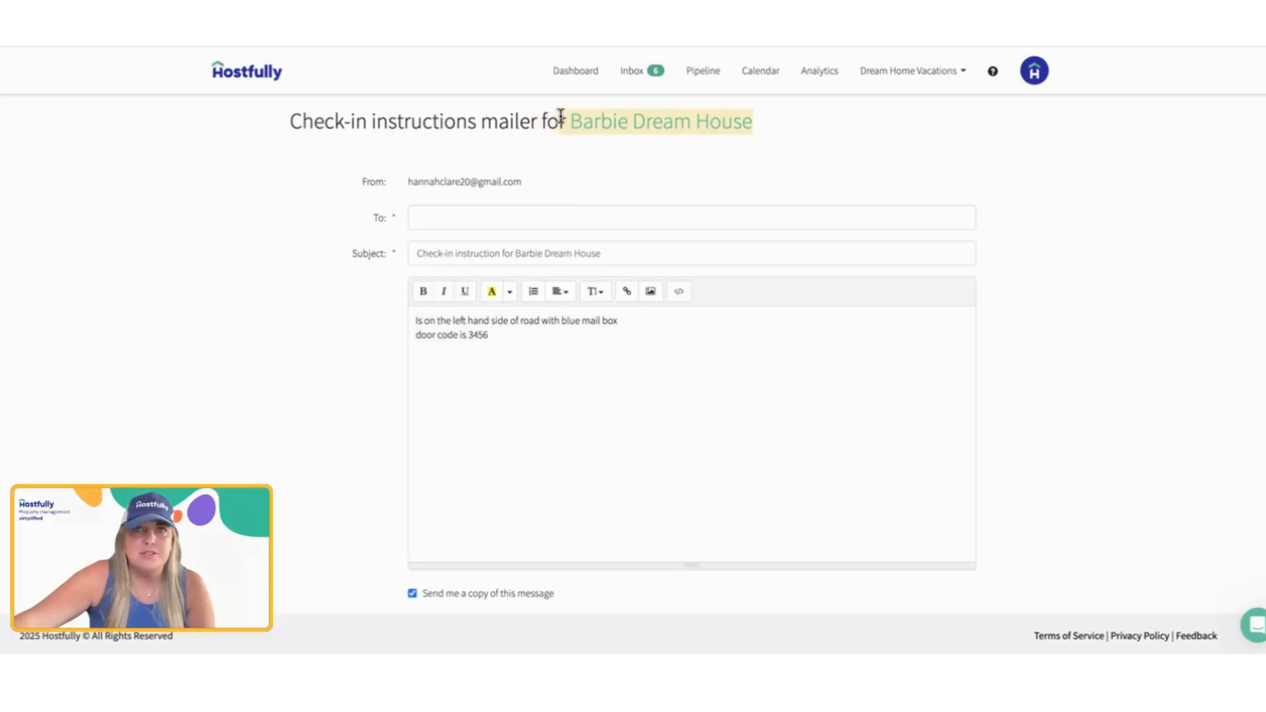
click(503, 388)
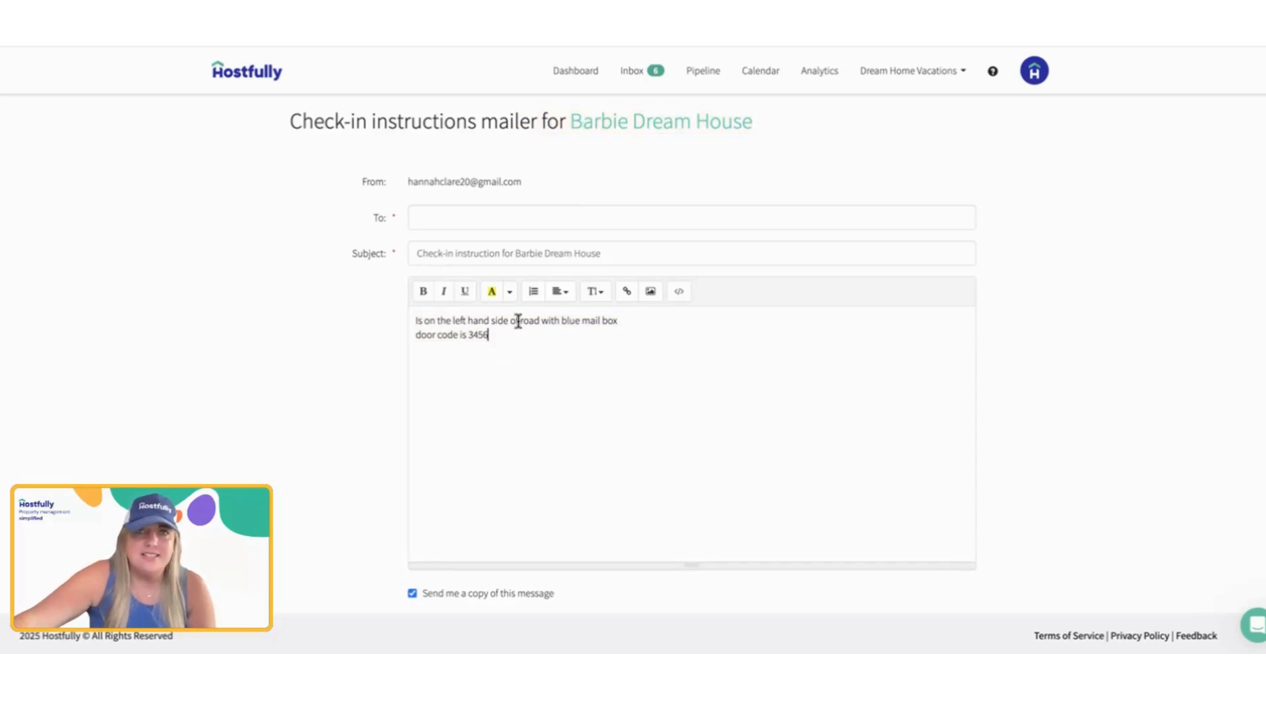
drag(519, 321, 622, 328)
Step: Replace the door code line in the check-in instructions message with "4 cars allowed"
click(531, 336)
drag(531, 337, 395, 339)
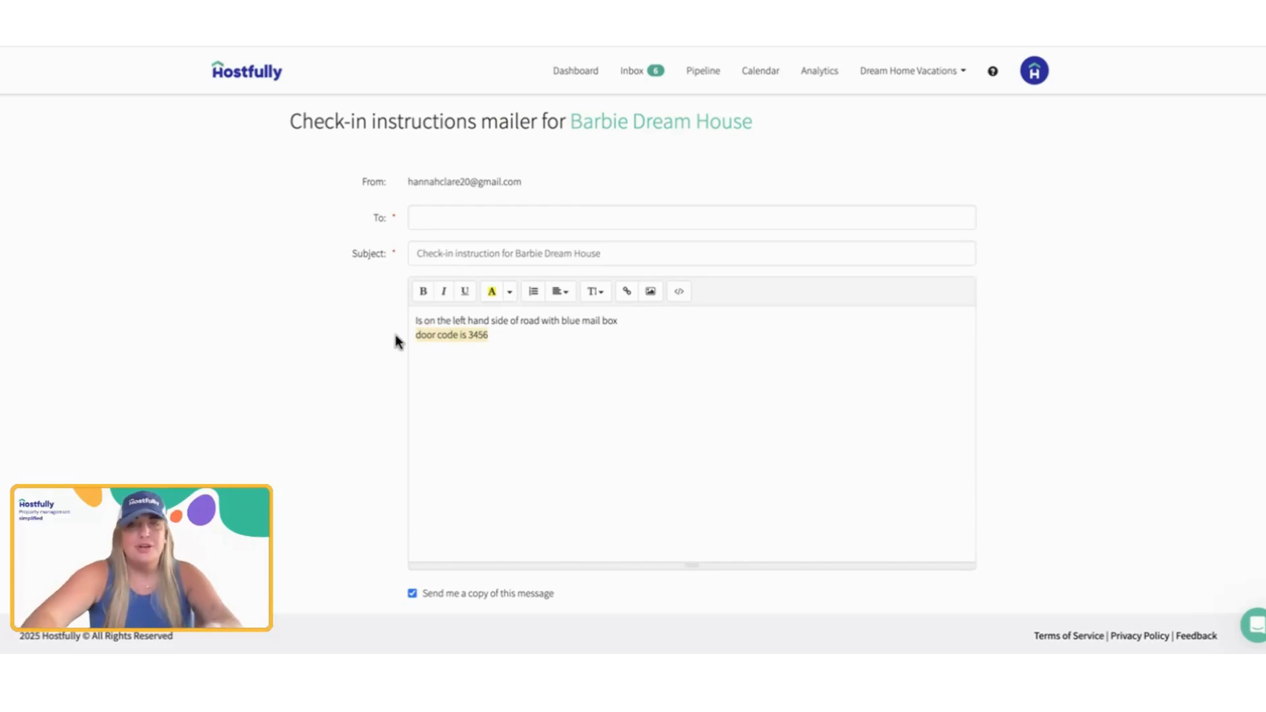
key(BackSpace)
text(4 car)
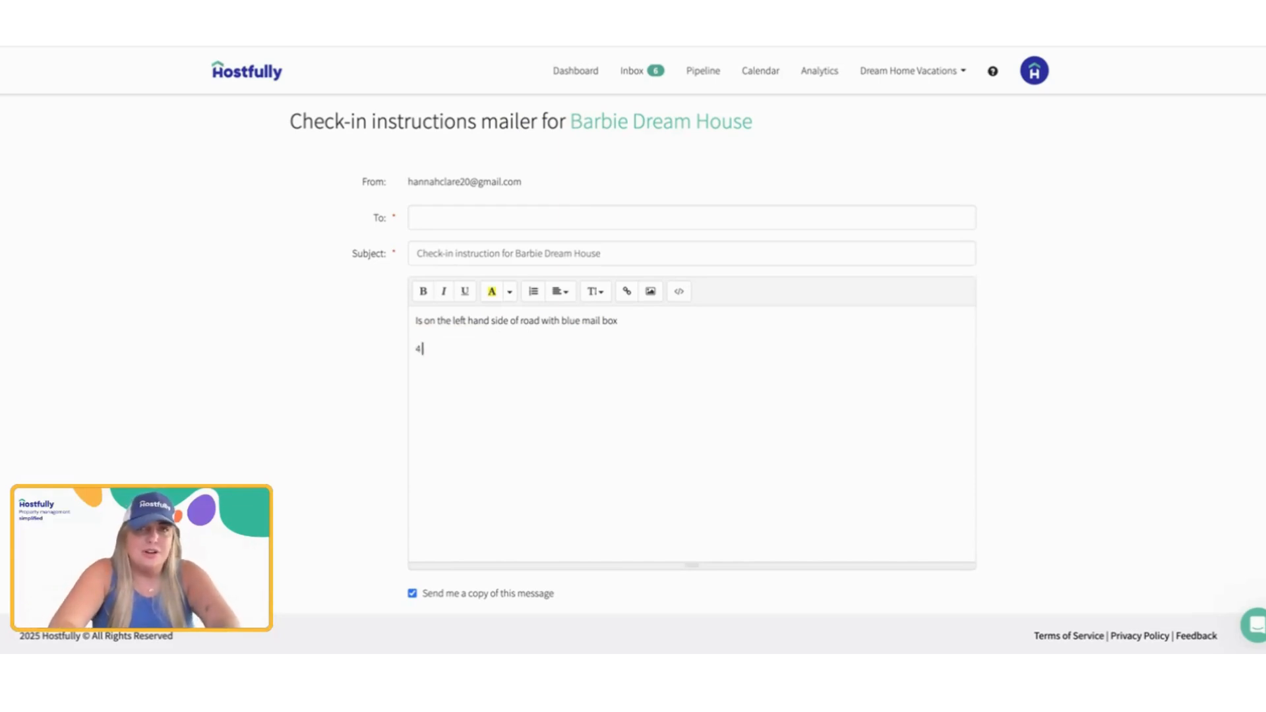
key(BackSpace)
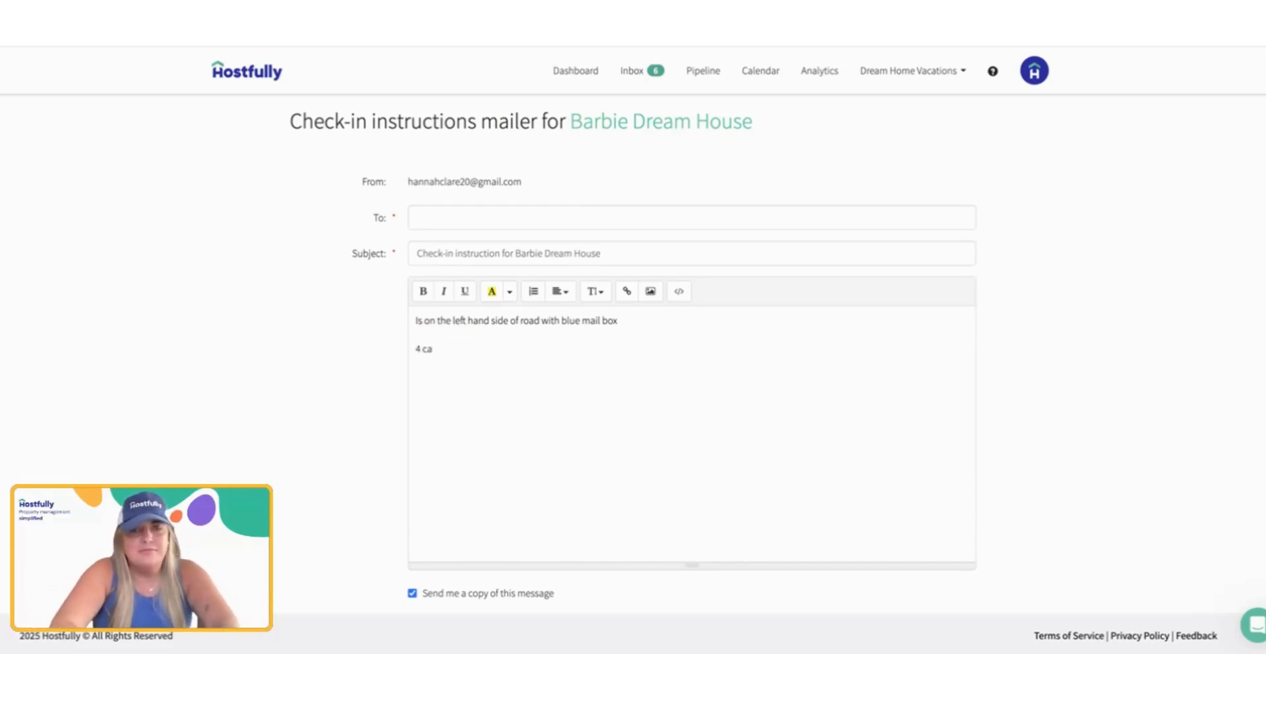
text(rs allowed)
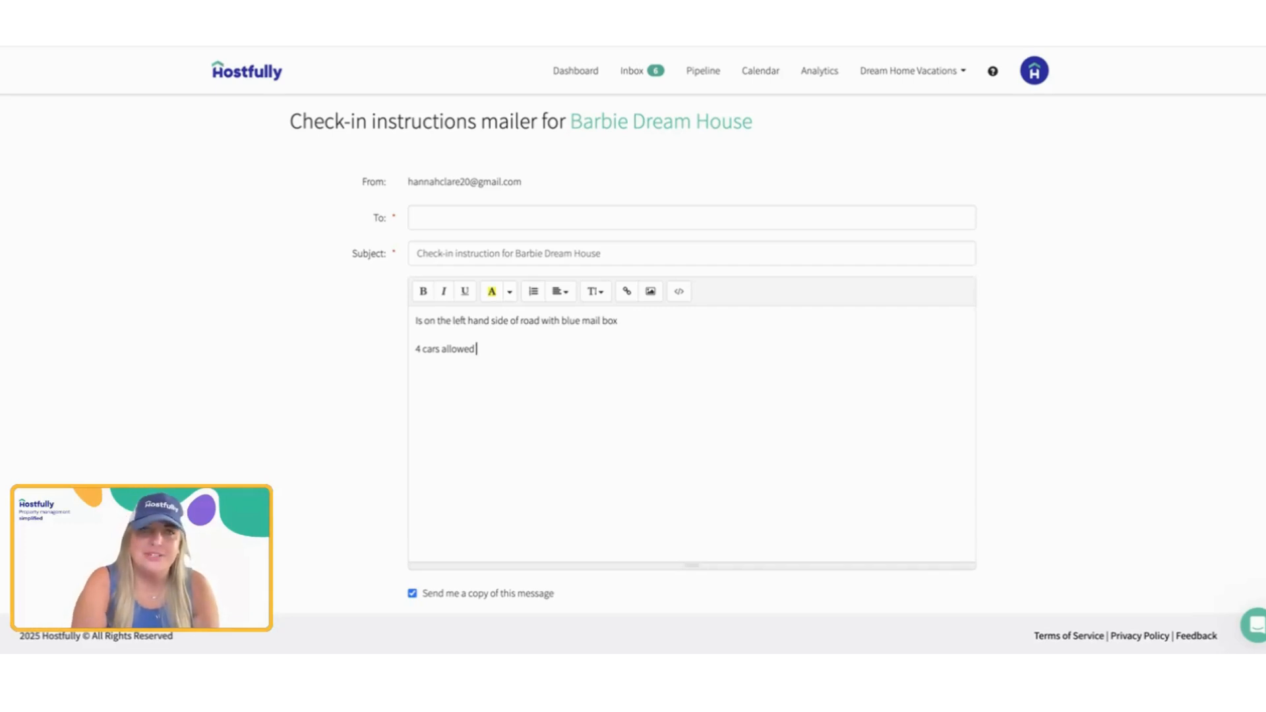
scroll(645, 379, down, 1)
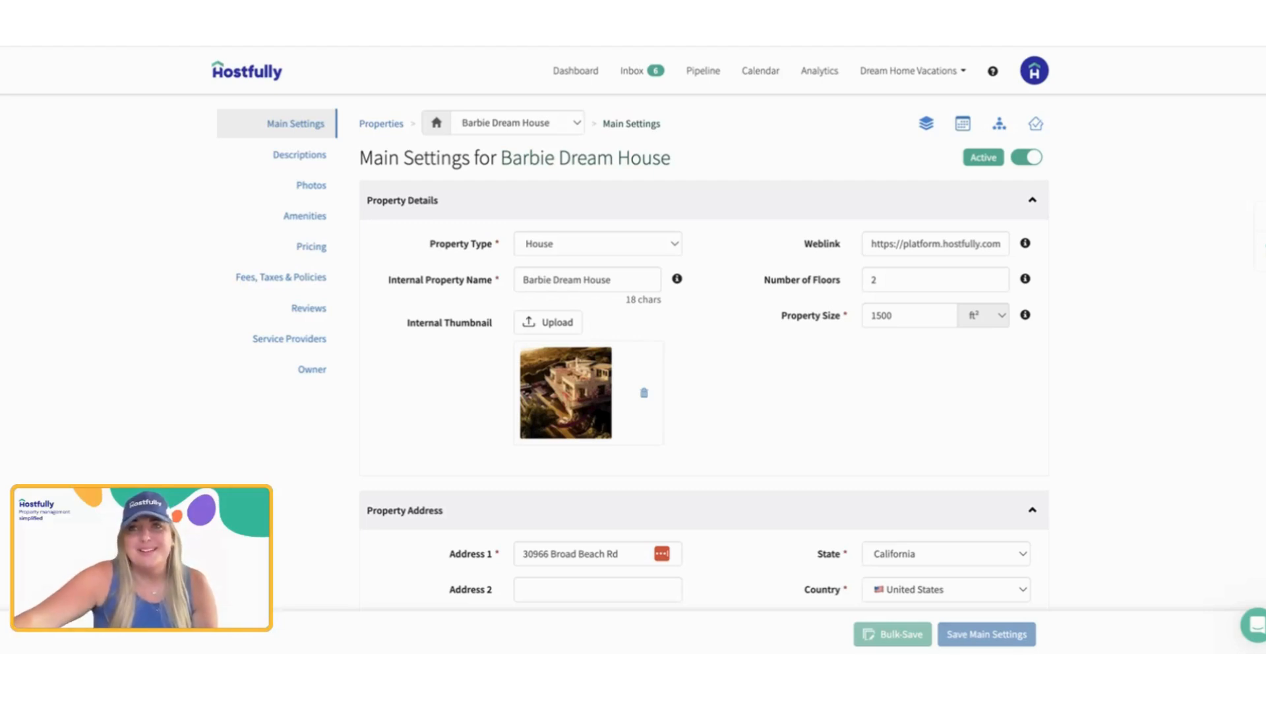
Step: Open the help options from the property's Main Settings page
click(994, 74)
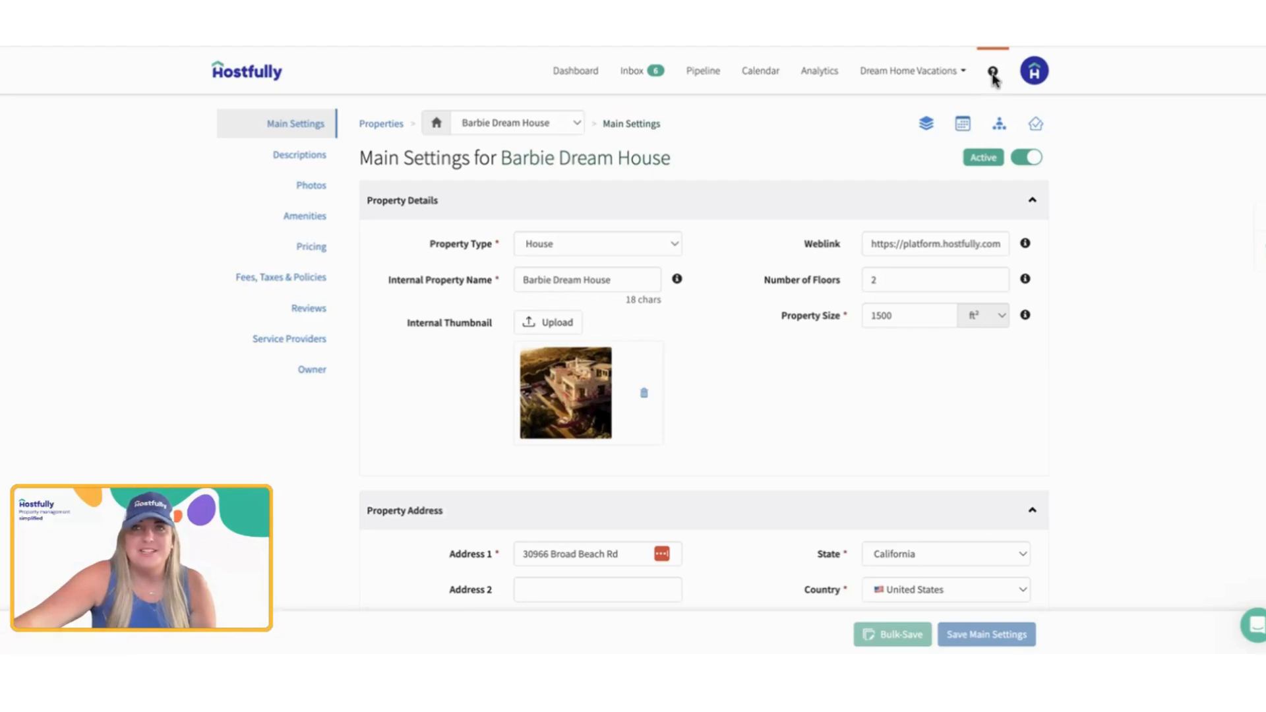